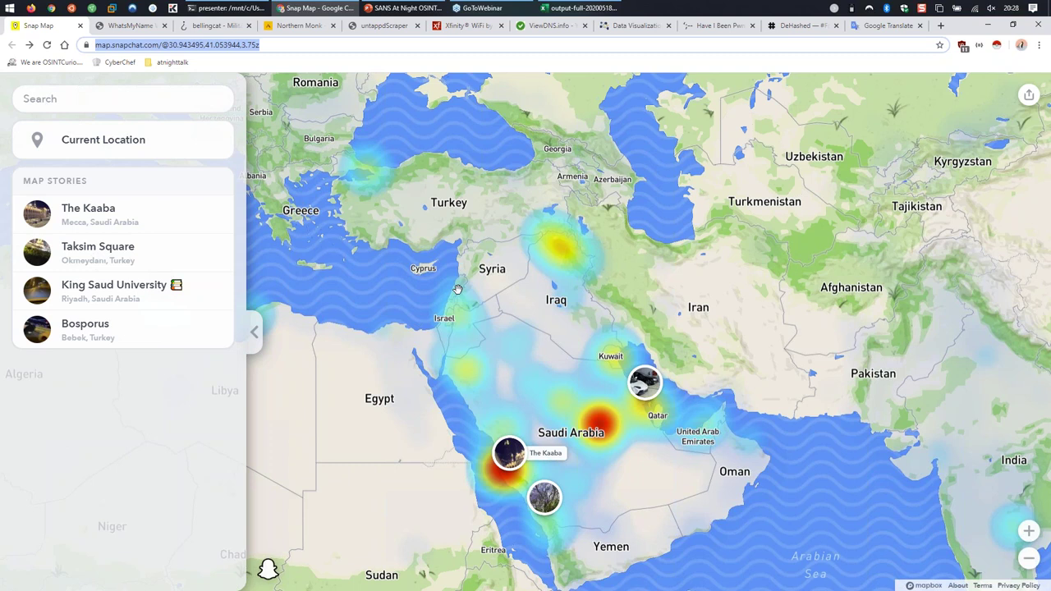
Watch the recent public snap from the Jeddah, Saudi Arabia hotspot, then close it
click(487, 501)
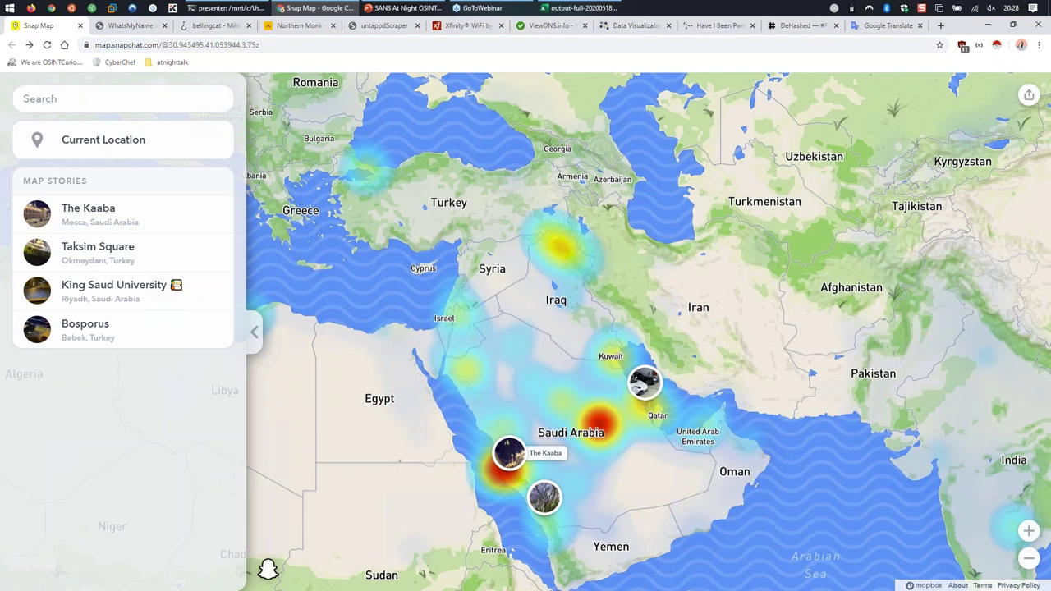
drag(478, 483, 453, 363)
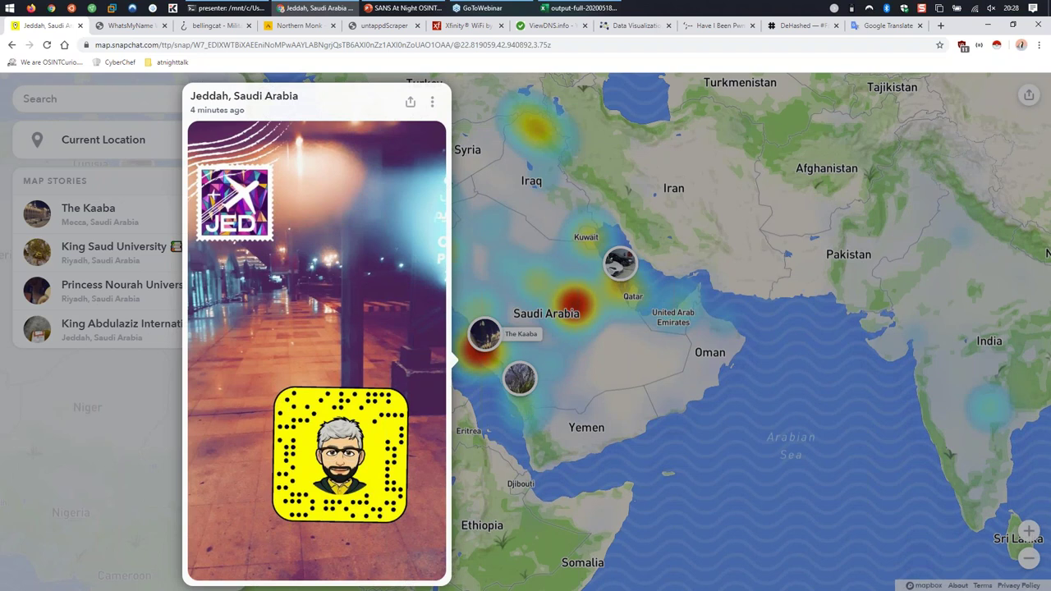
mouse_move(432, 353)
click(487, 120)
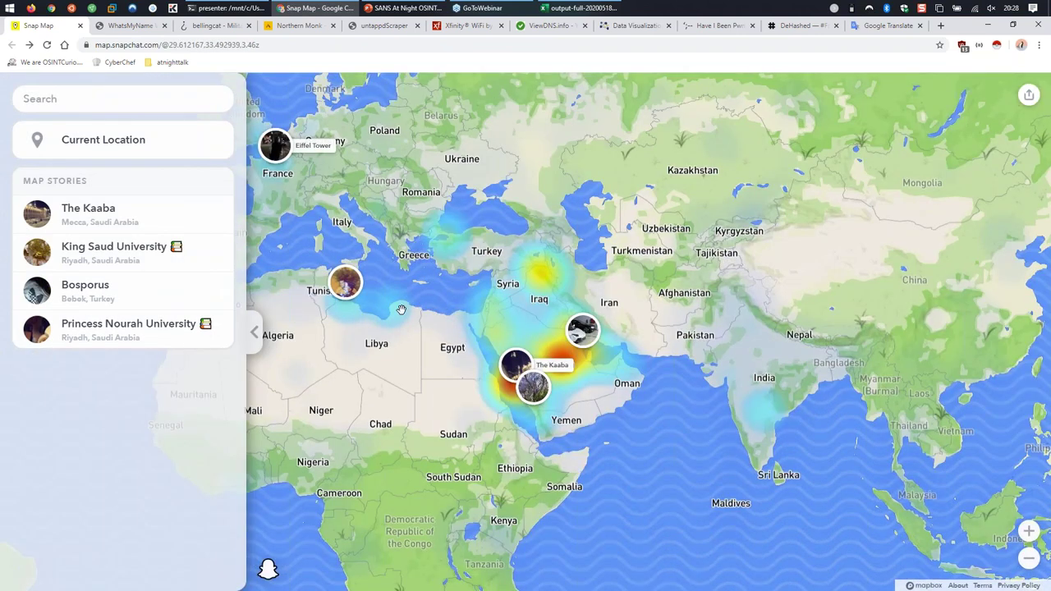
Zoom into Libya's coast and watch the Benghazi hotspot's snaps, skipping ahead once before closing
scroll(697, 411, up, 5)
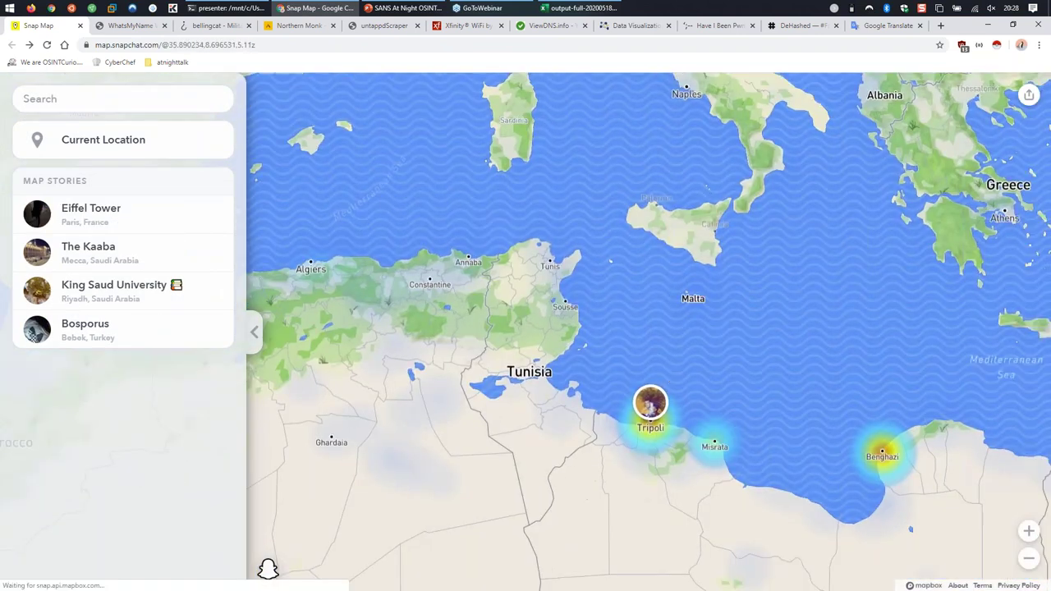
scroll(739, 398, up, 3)
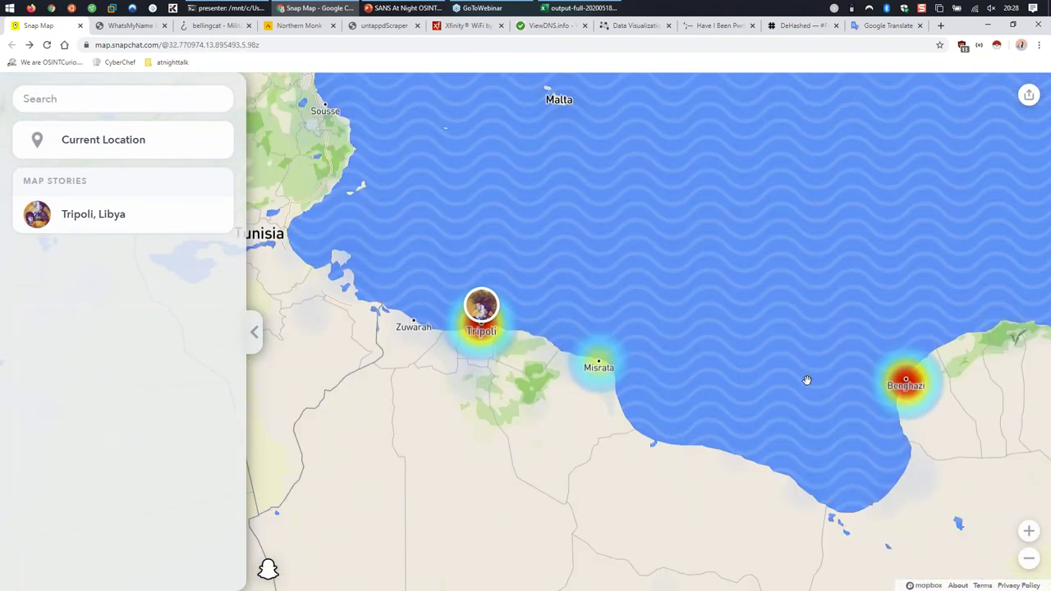
drag(807, 381, 683, 380)
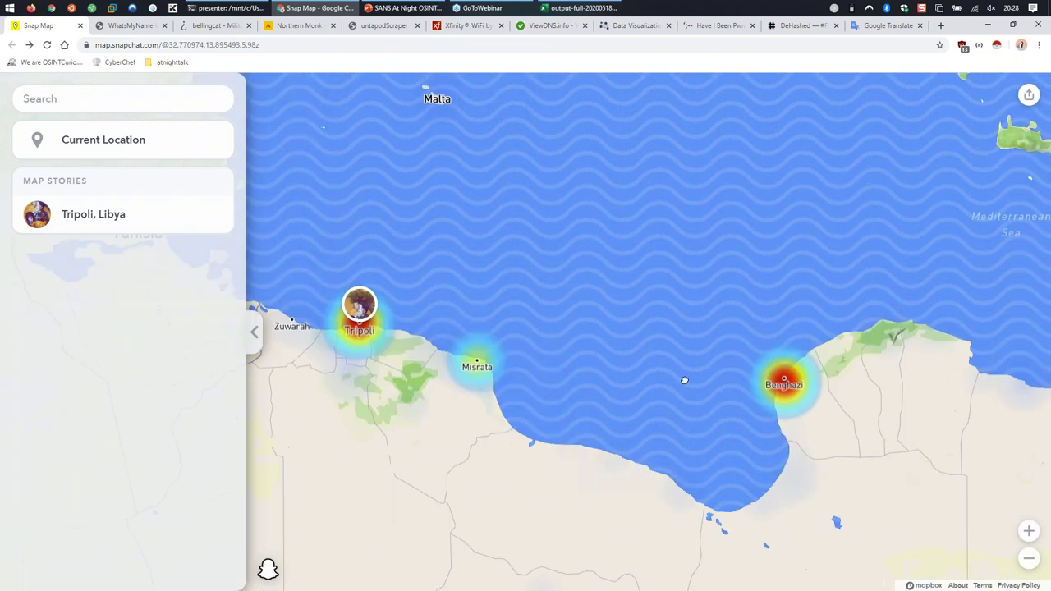
click(785, 382)
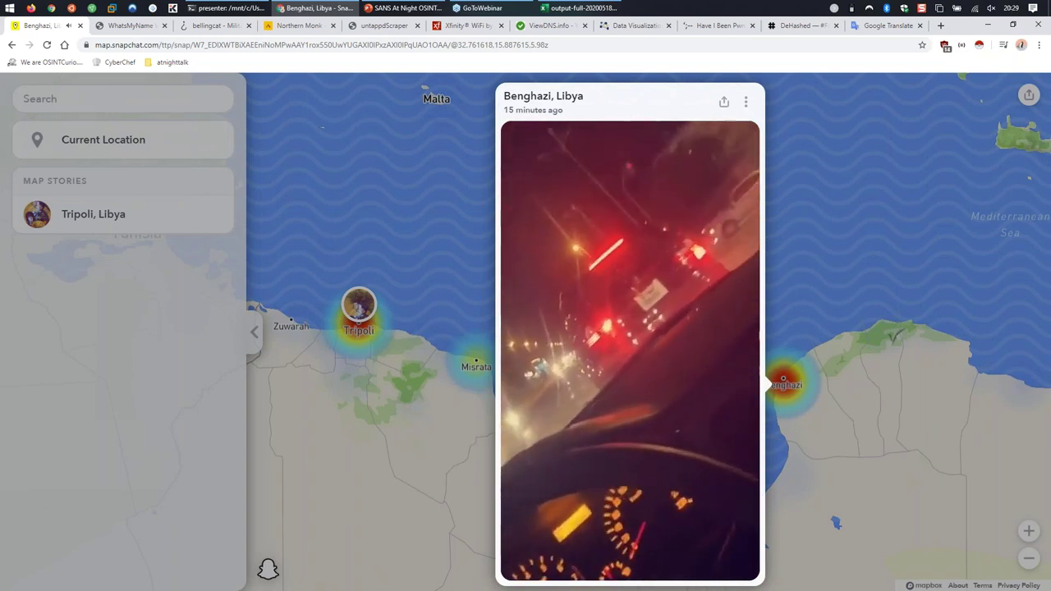
mouse_move(719, 363)
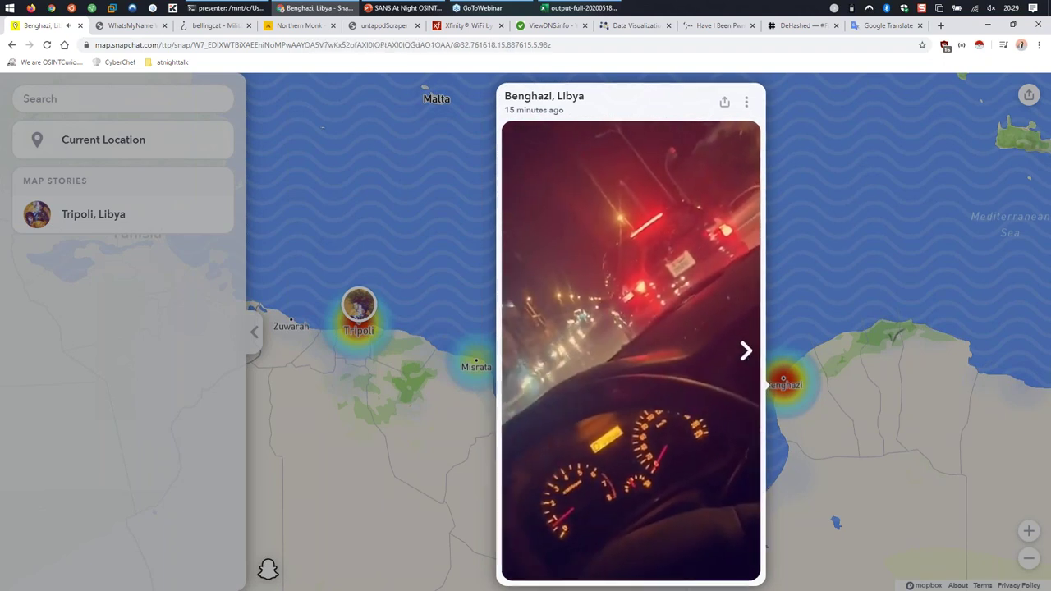
click(745, 352)
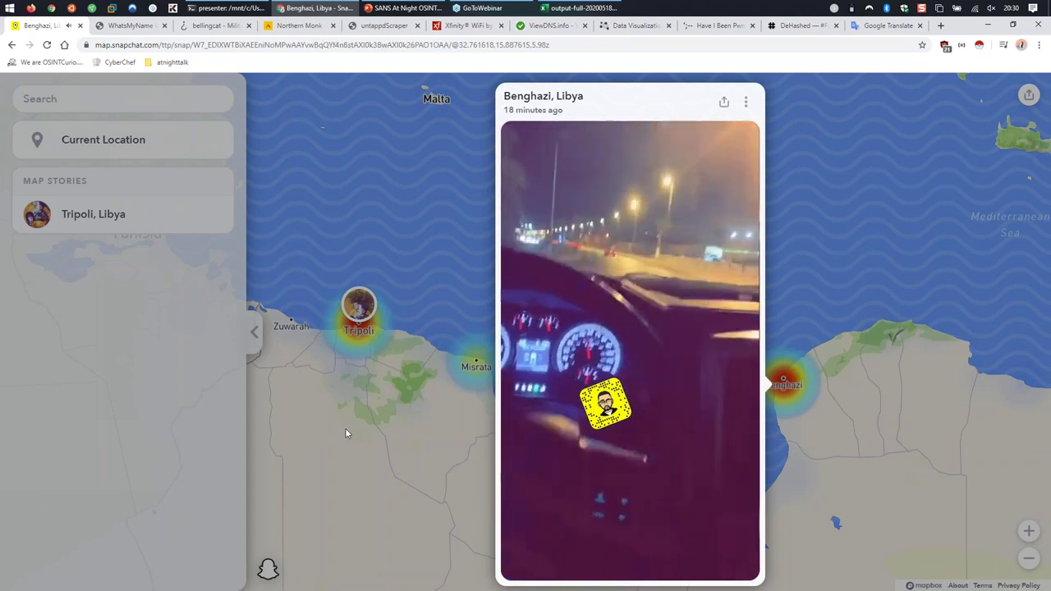
click(335, 371)
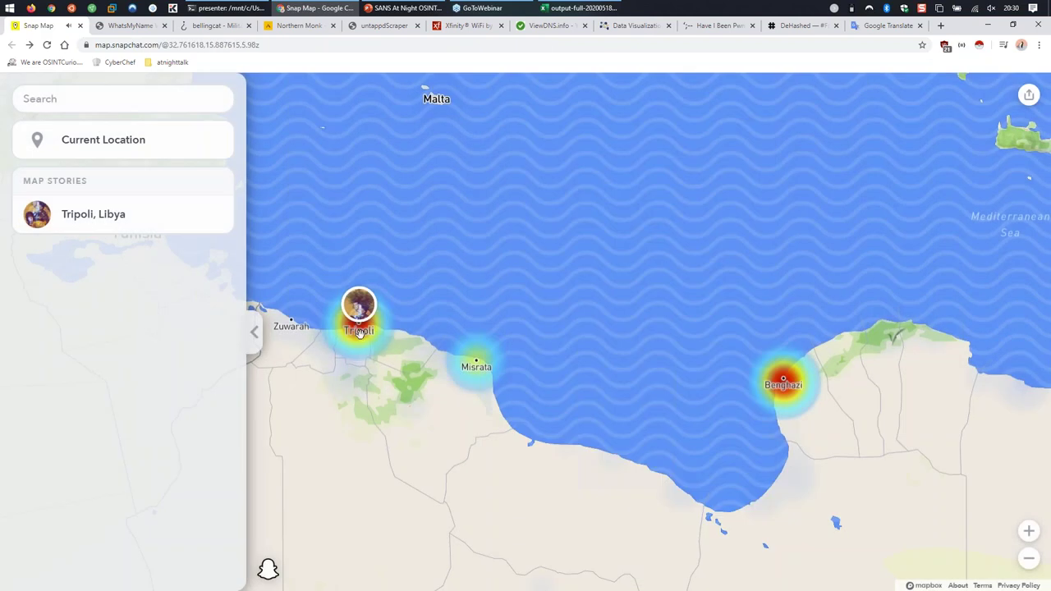
View the Tripoli, Libya public snap, then zoom out to North Africa and Europe
click(359, 327)
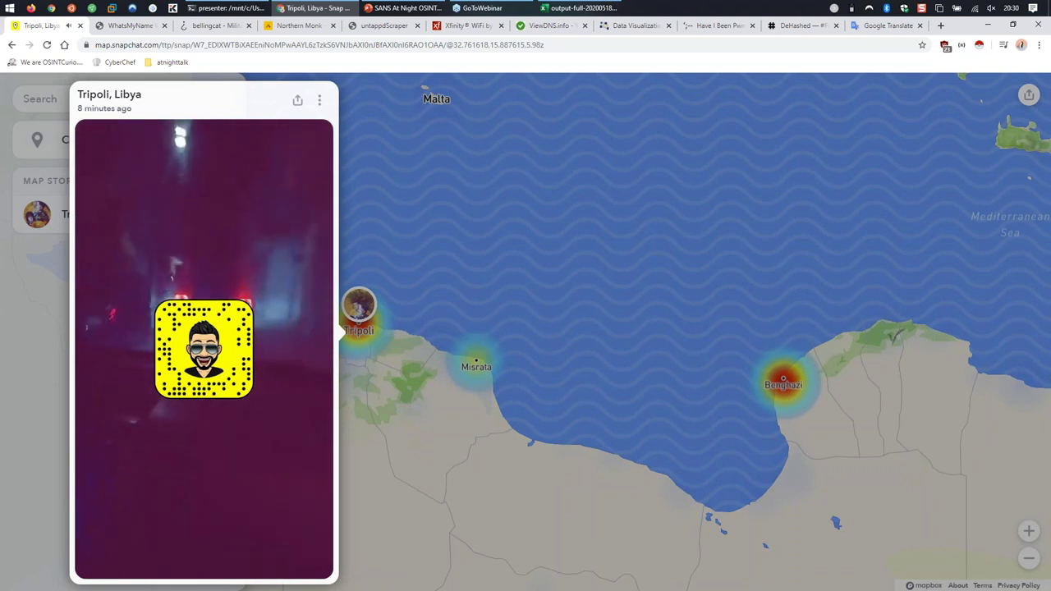
click(410, 141)
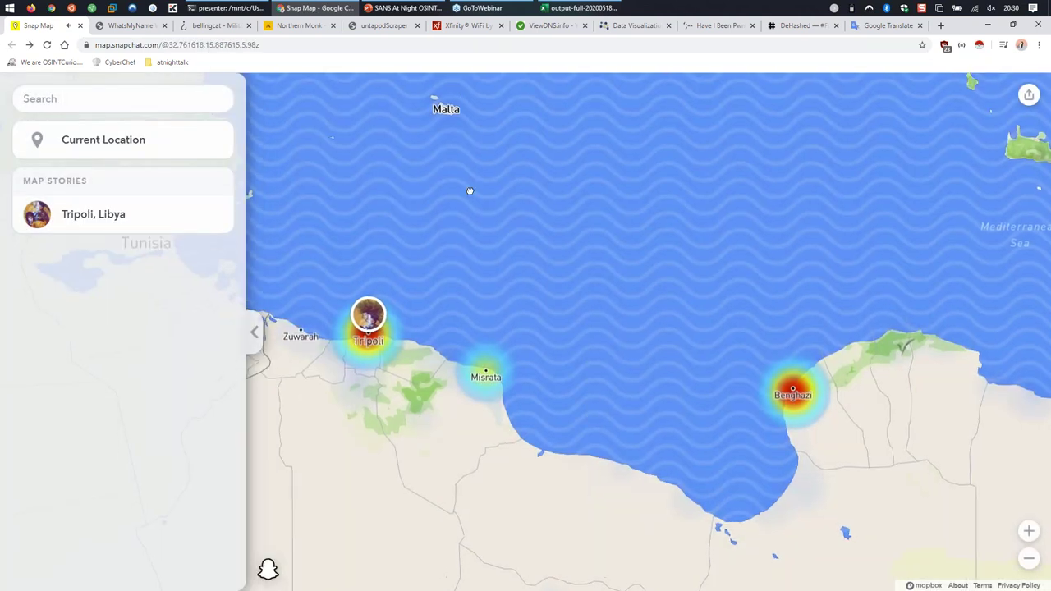
scroll(469, 191, down, 5)
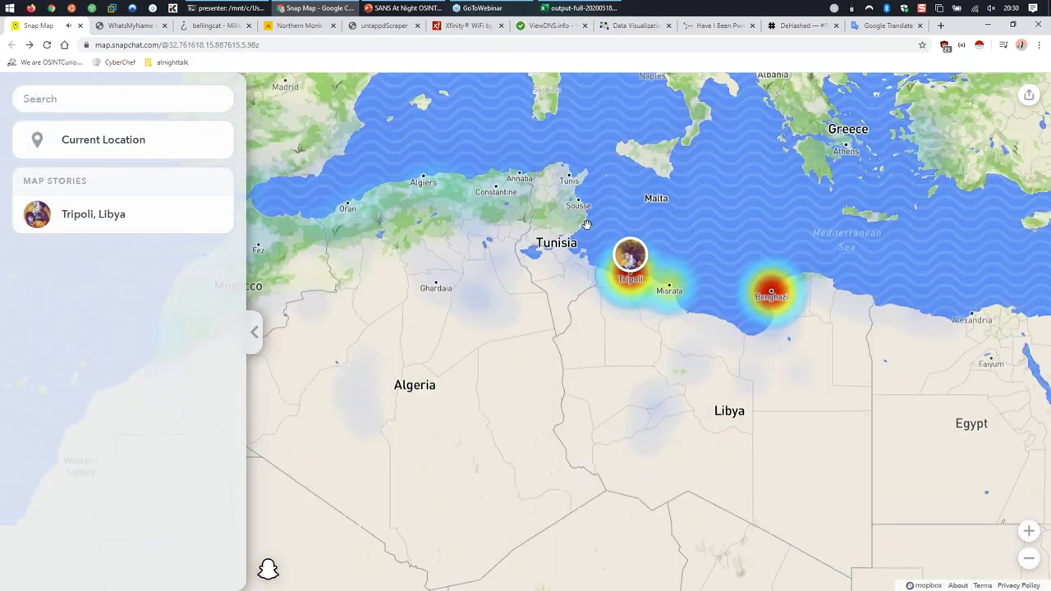
scroll(587, 224, down, 5)
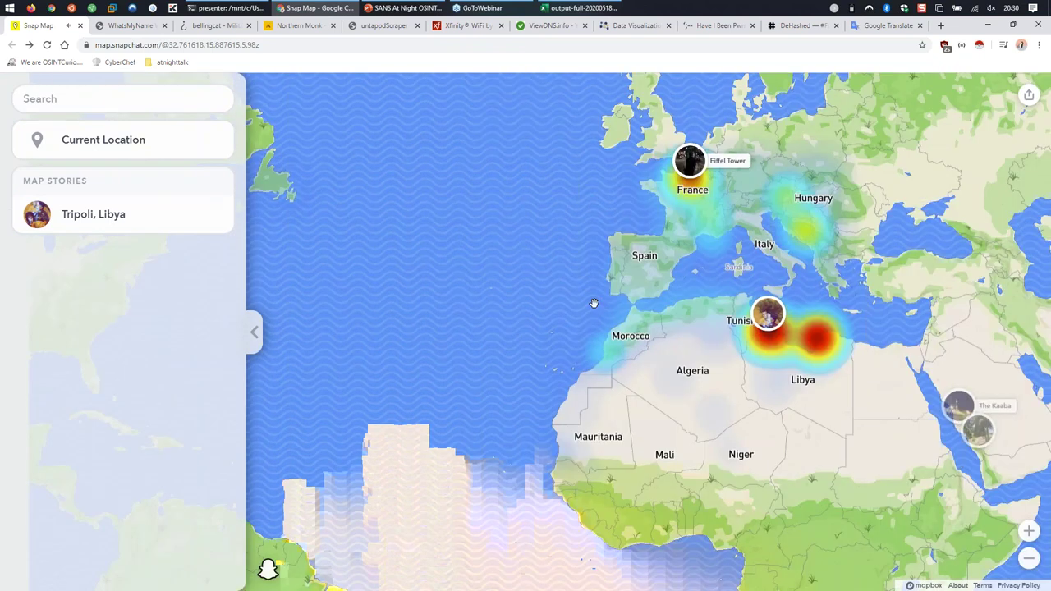
Pan to North America, zoom into Los Angeles, and open its hotspot's public snaps
drag(594, 303, 1047, 335)
scroll(771, 431, up, 5)
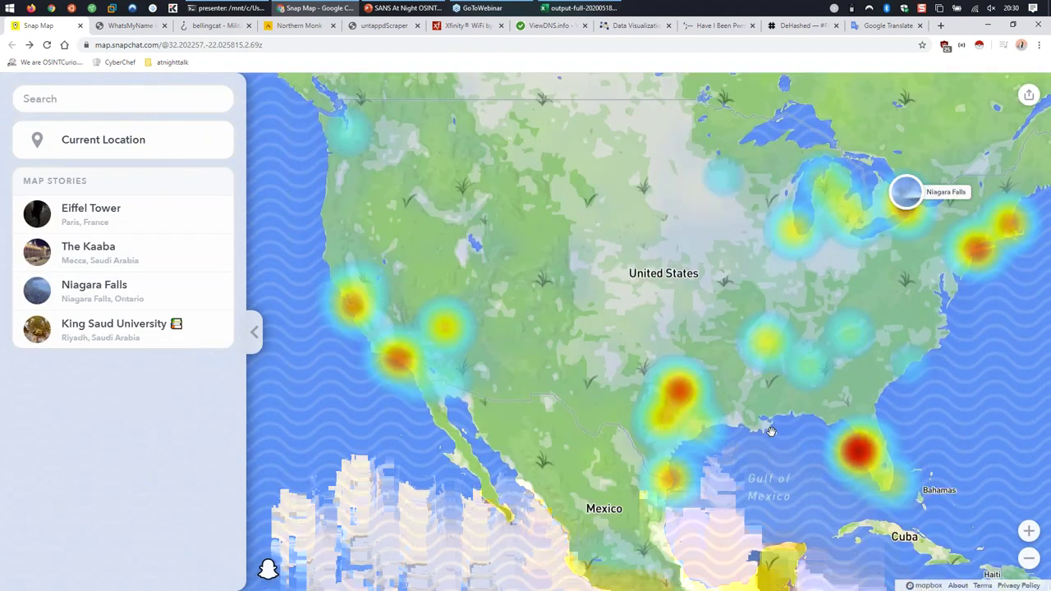
scroll(579, 423, up, 5)
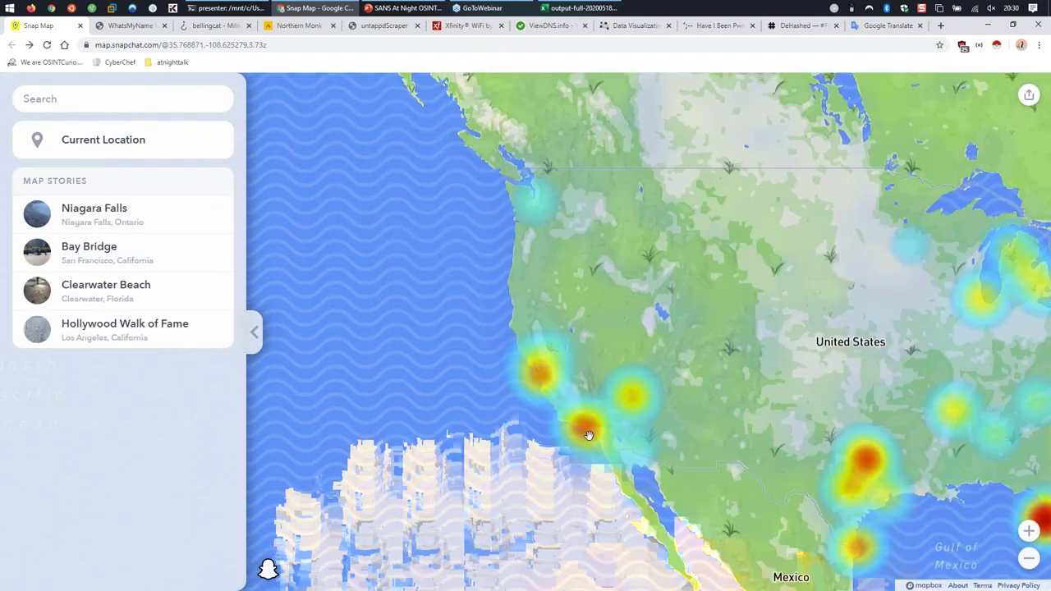
scroll(579, 423, up, 2)
click(579, 384)
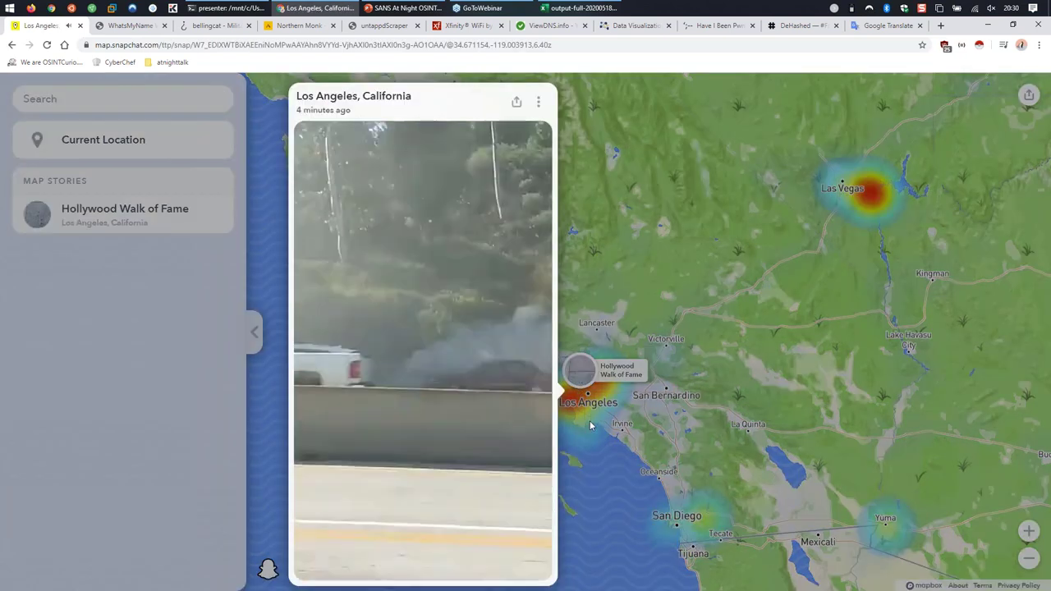
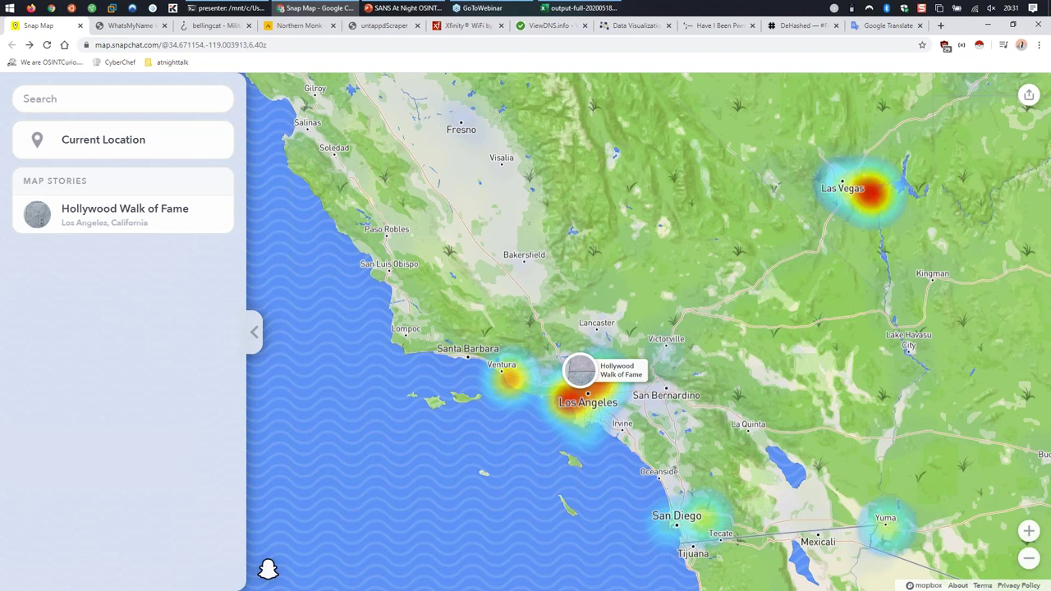
Close the Snap Map heat map tab to return to the WhatsMyName search page
key(ctrl+w)
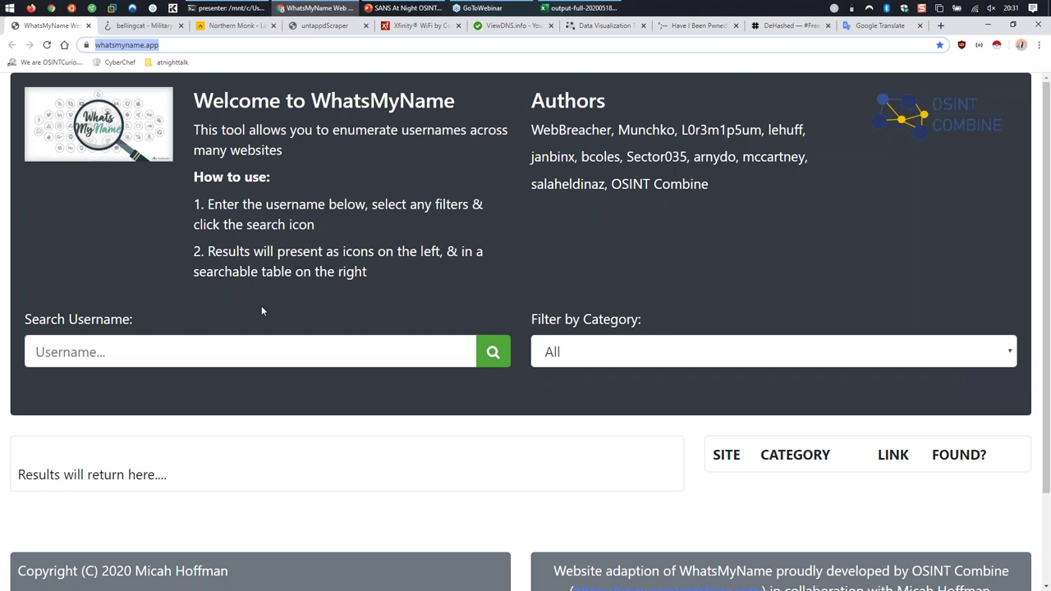
Run a WhatsMyName search for the sample username across all site categories
click(227, 346)
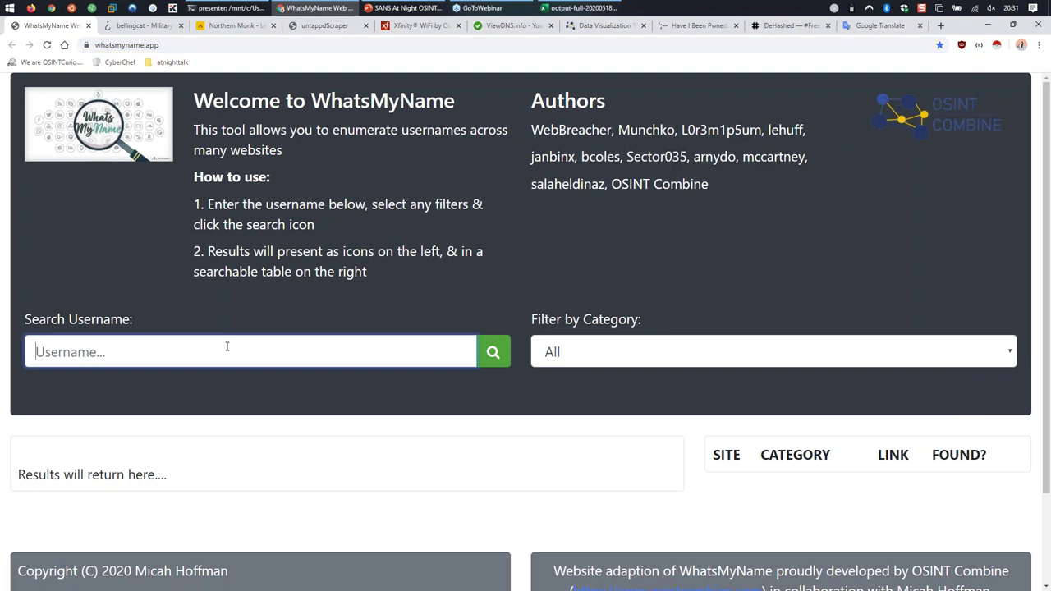
text(fuzz)
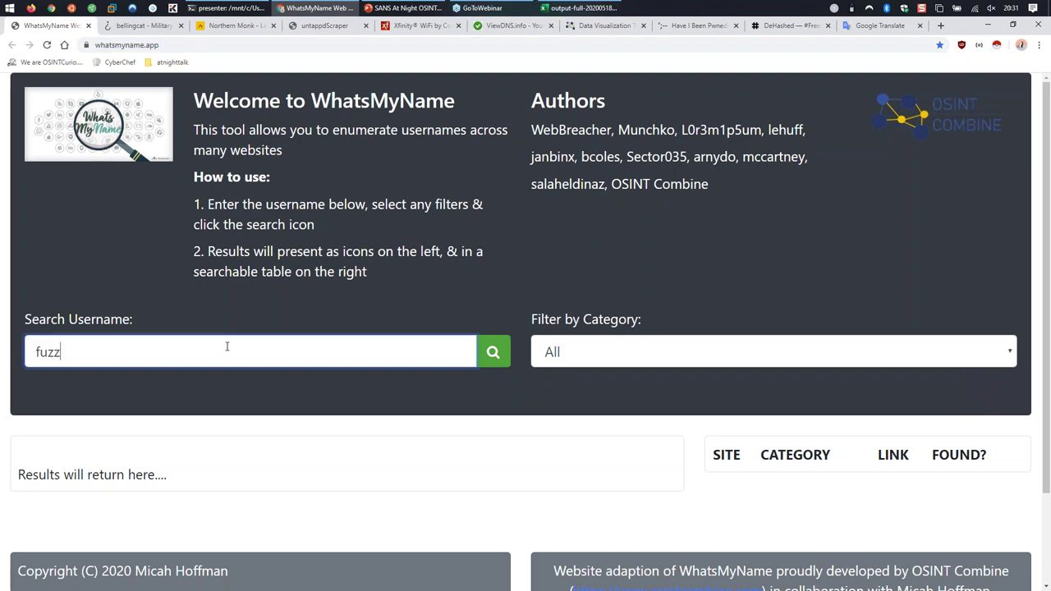
text(ybunny)
click(490, 356)
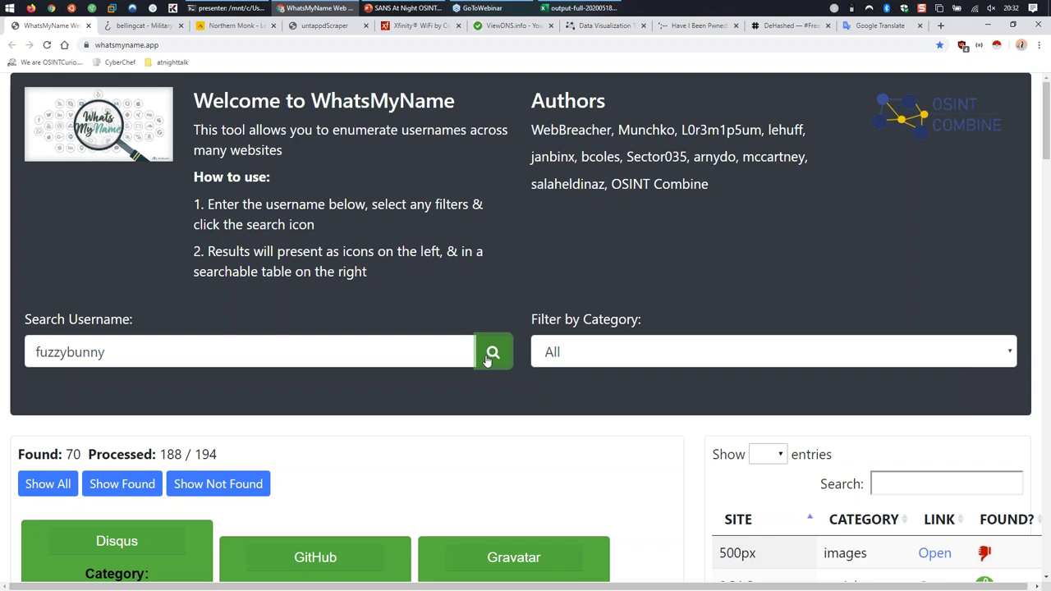
scroll(427, 489, down, 2)
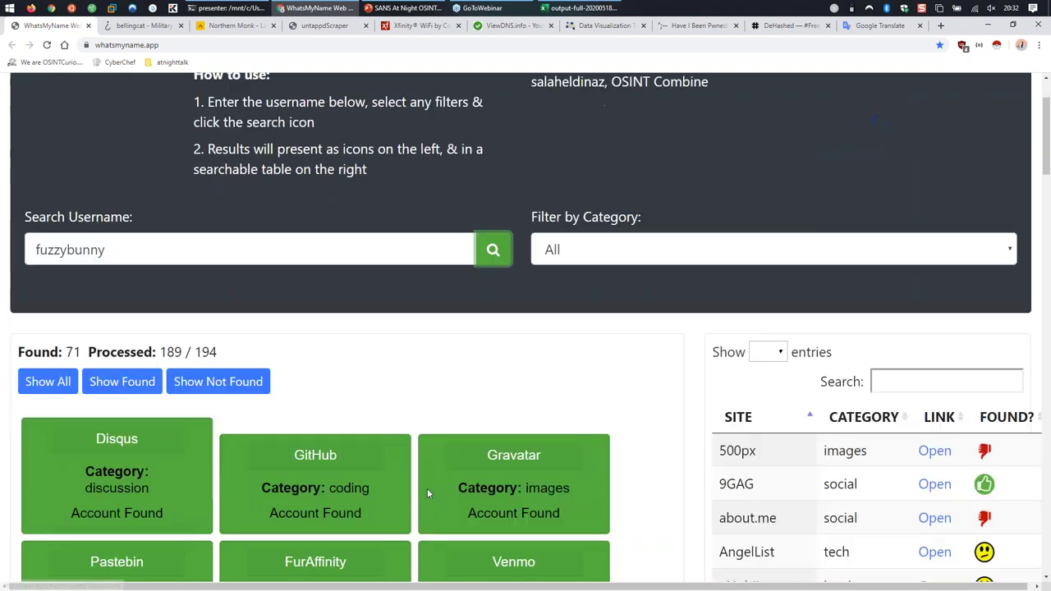
scroll(427, 488, down, 1)
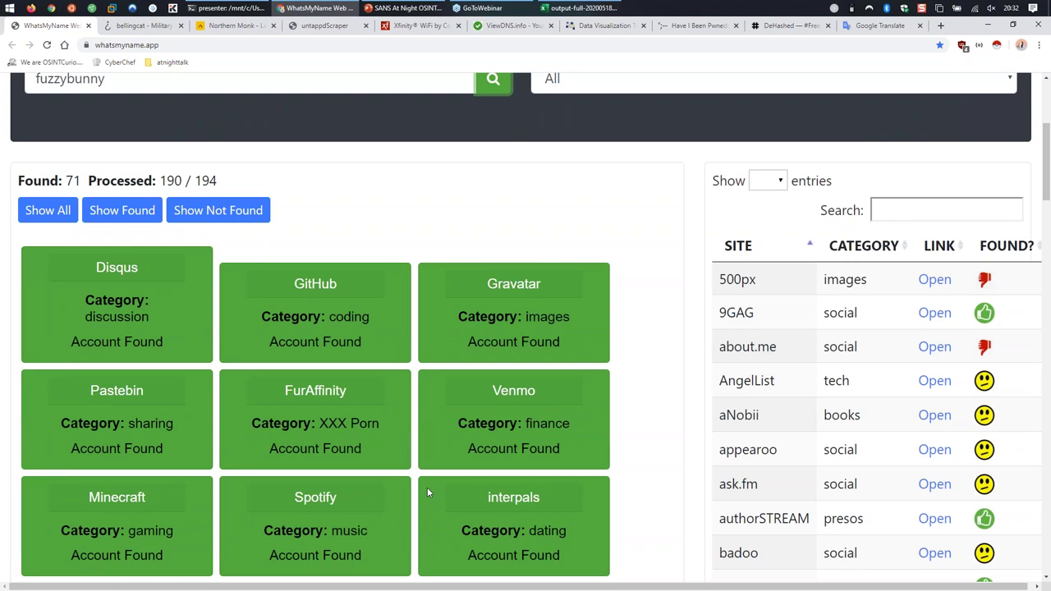
scroll(427, 493, down, 1)
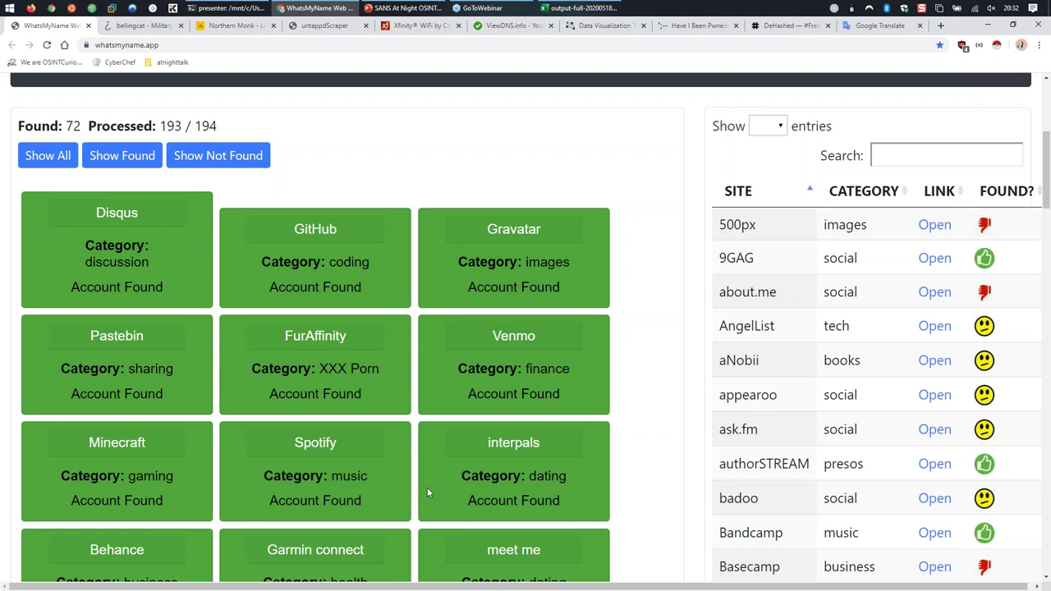
right_click(325, 229)
click(349, 236)
click(138, 30)
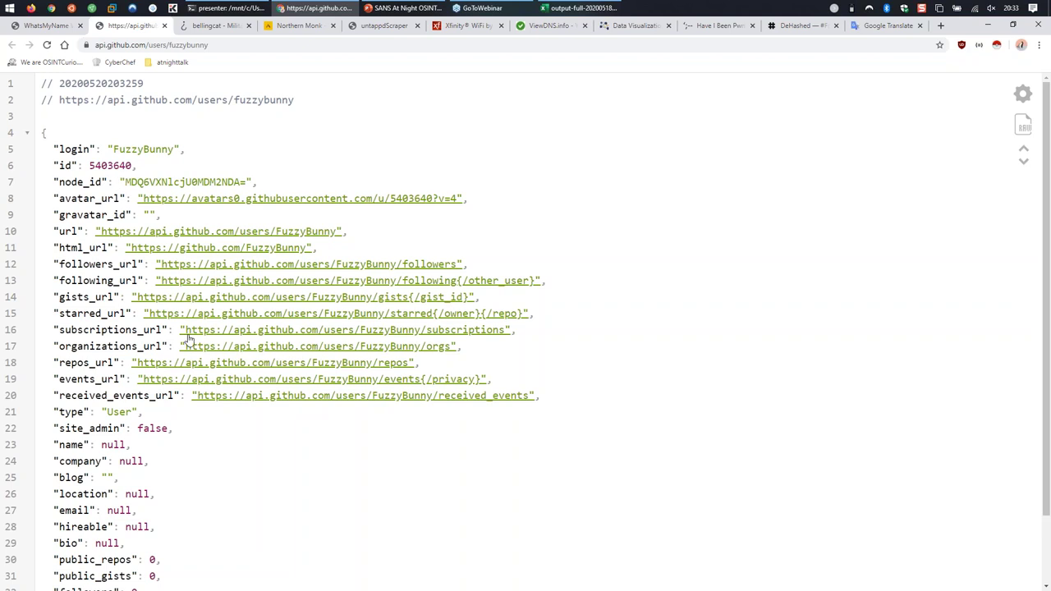
click(164, 26)
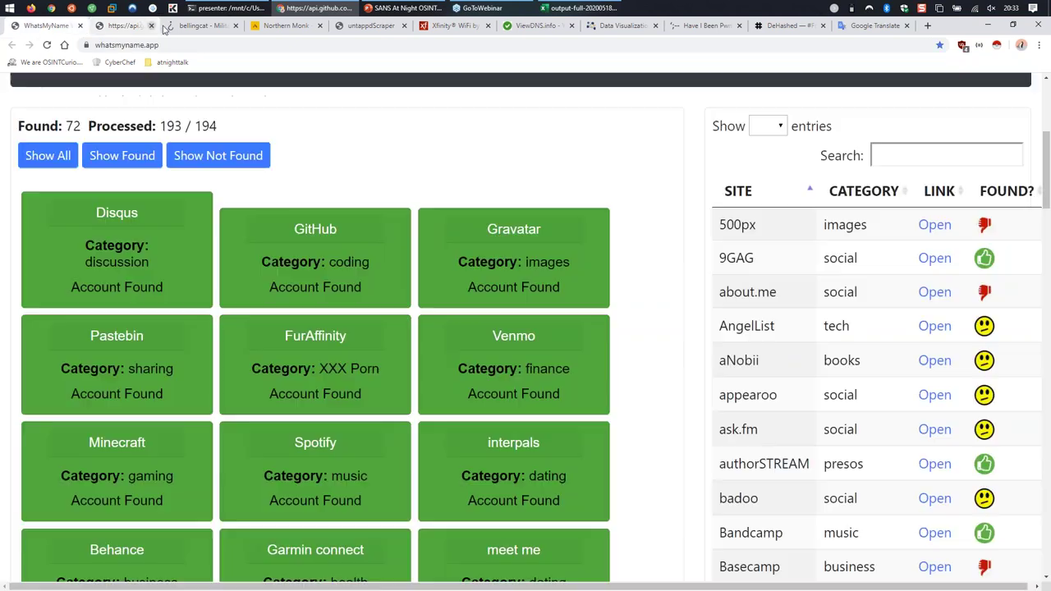
right_click(106, 337)
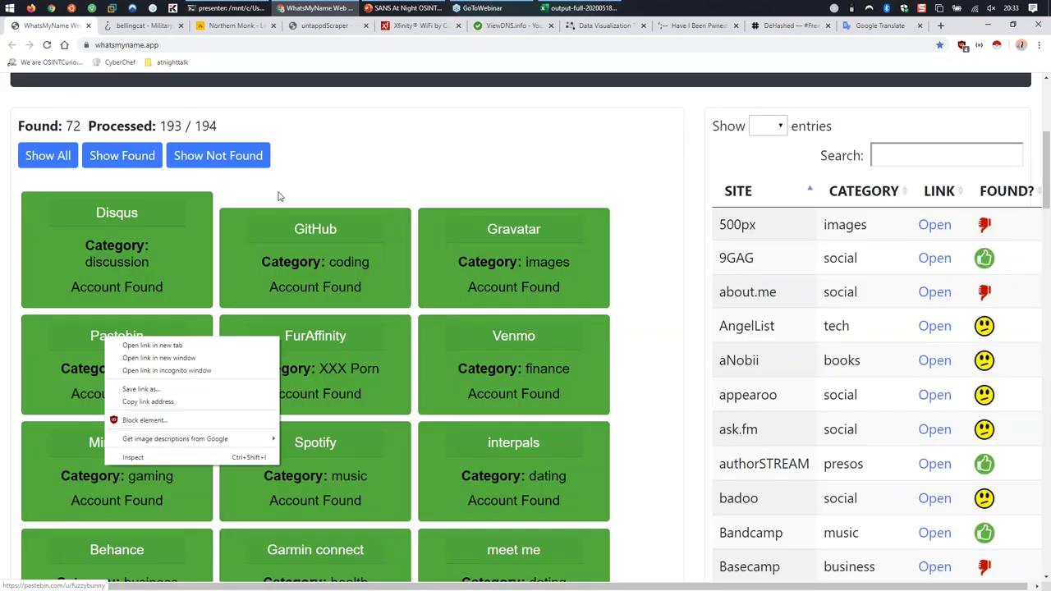
click(337, 179)
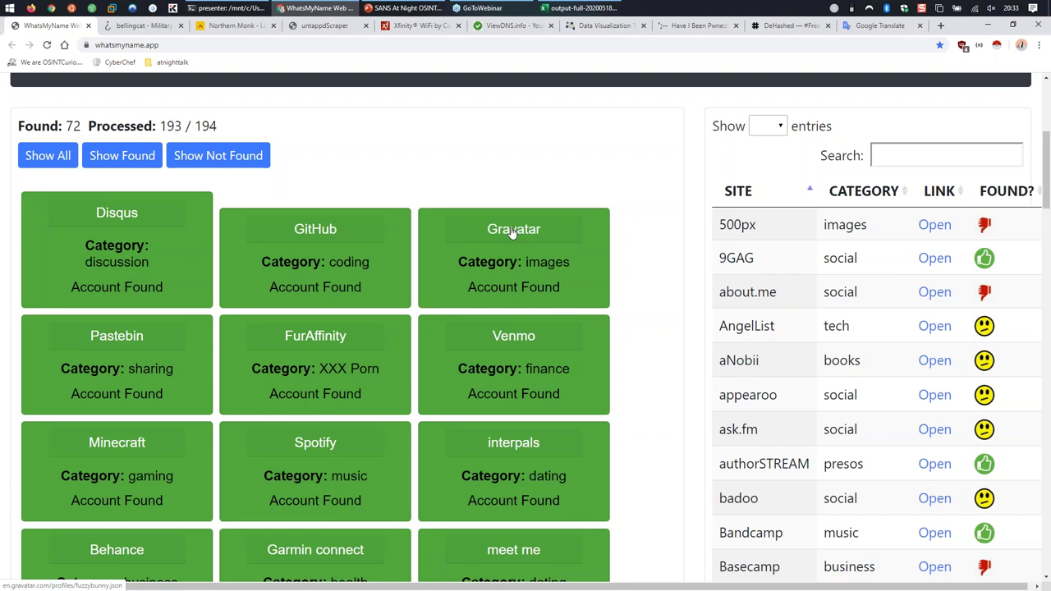
scroll(329, 376, down, 15)
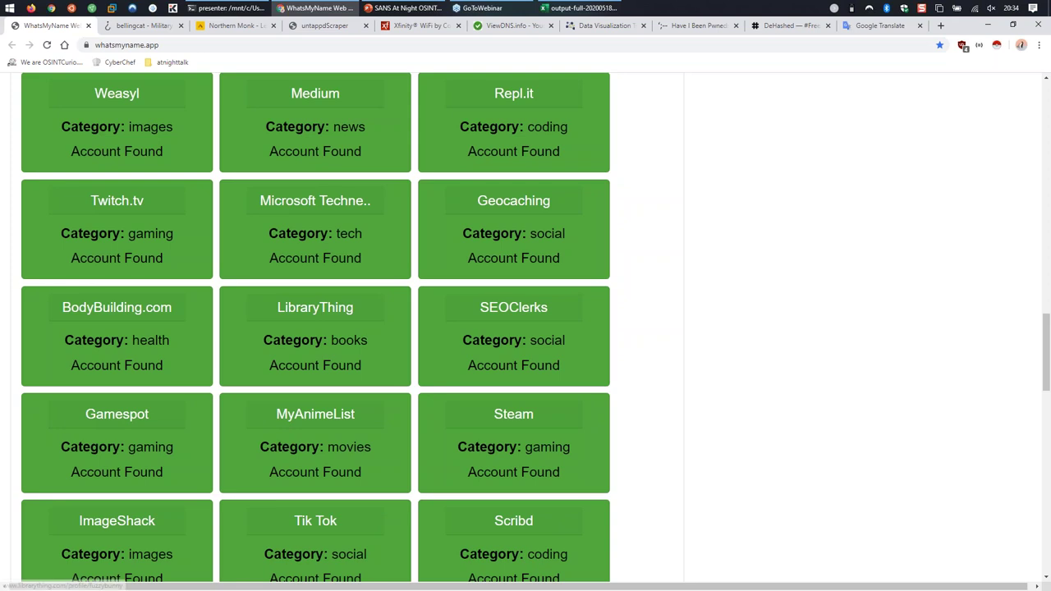
Return to the top of the results and expand the Filter by Category list
scroll(372, 290, up, 1)
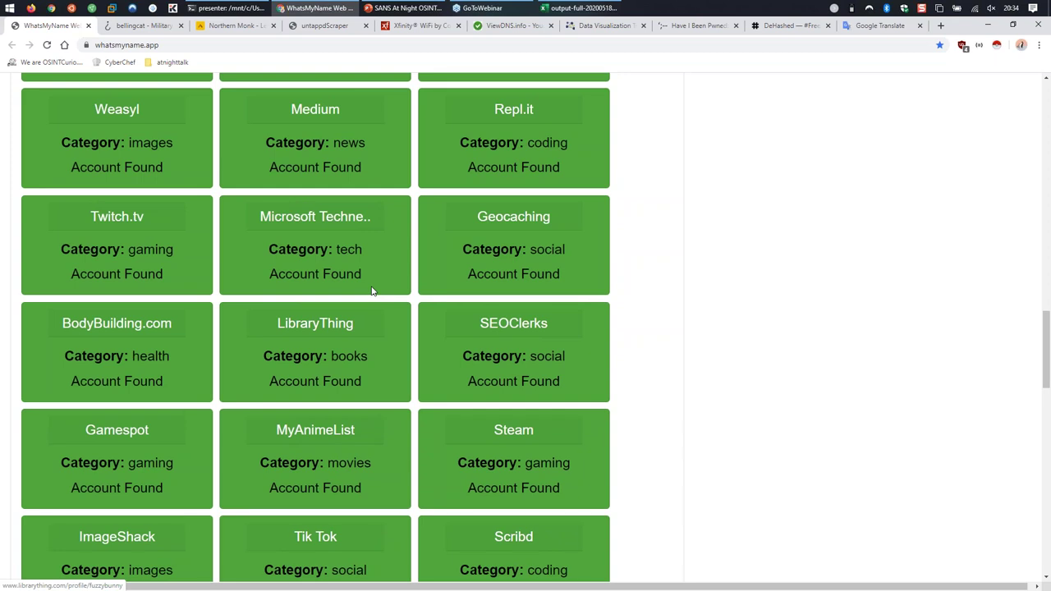
scroll(371, 290, up, 15)
click(577, 351)
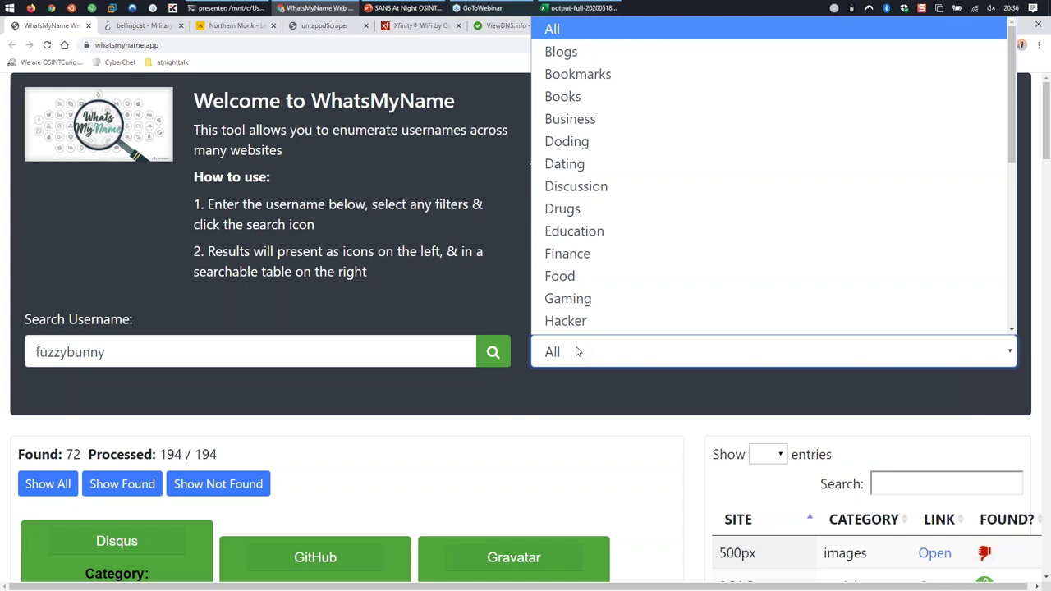
Dismiss the category list and close WhatsMyName, leaving the Bellingcat Untappd article
click(88, 25)
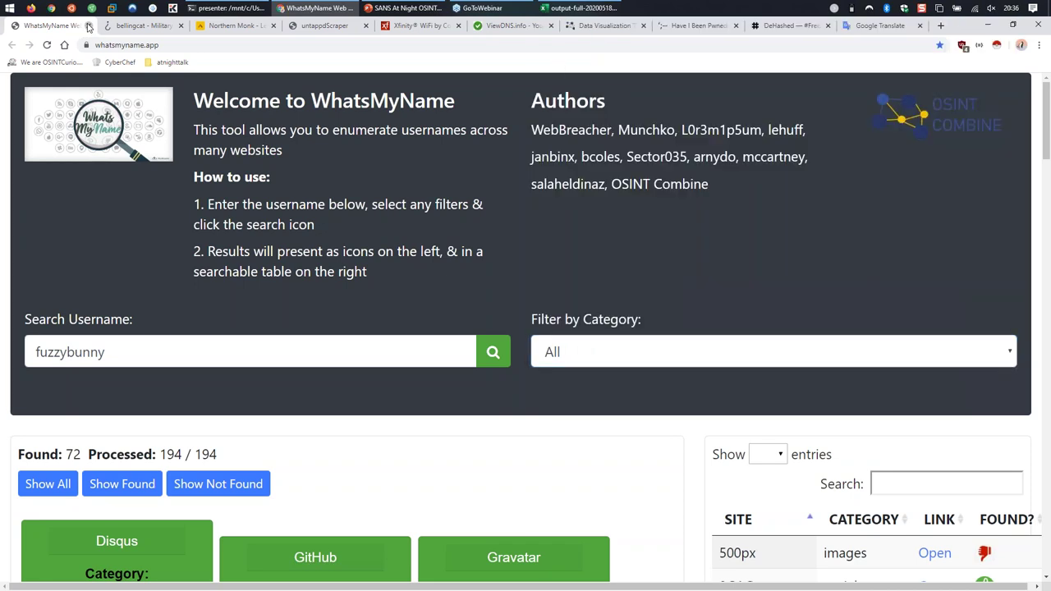
click(89, 25)
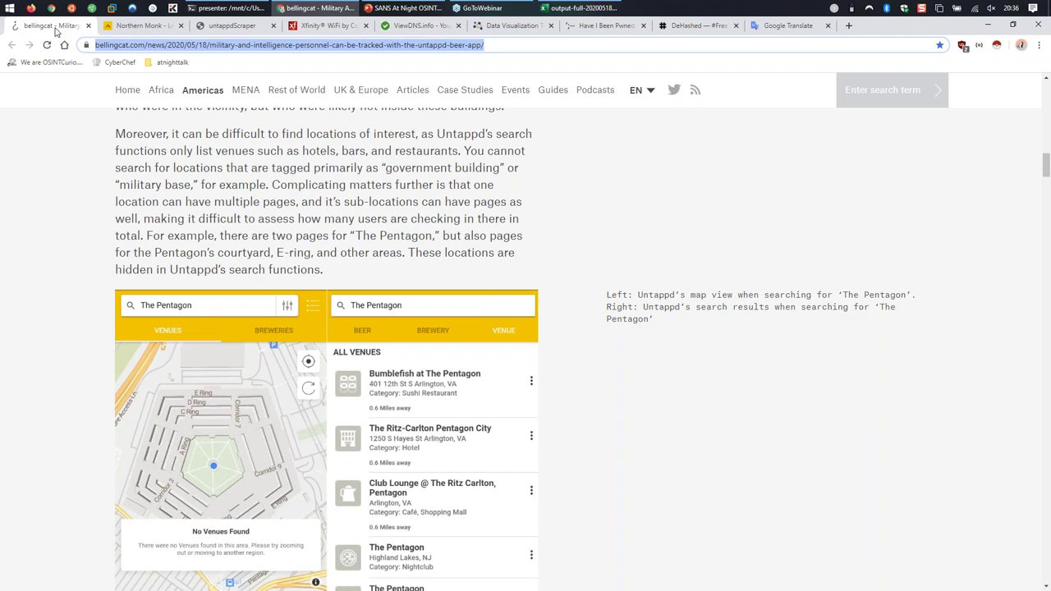
Review the Bellingcat article on tracking personnel via Untappd, then close it
scroll(197, 265, up, 15)
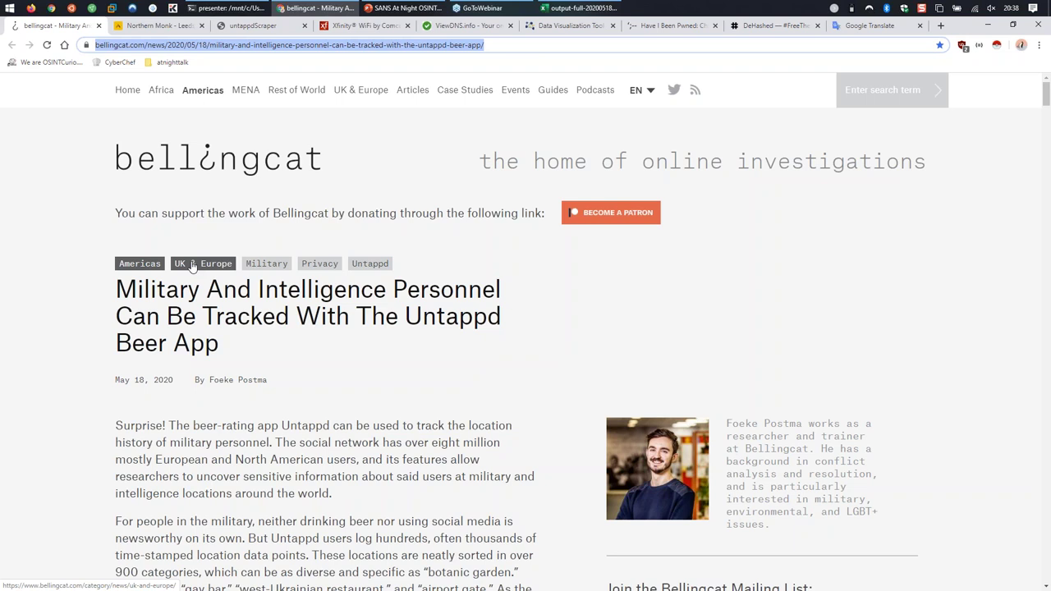
key(ctrl+w)
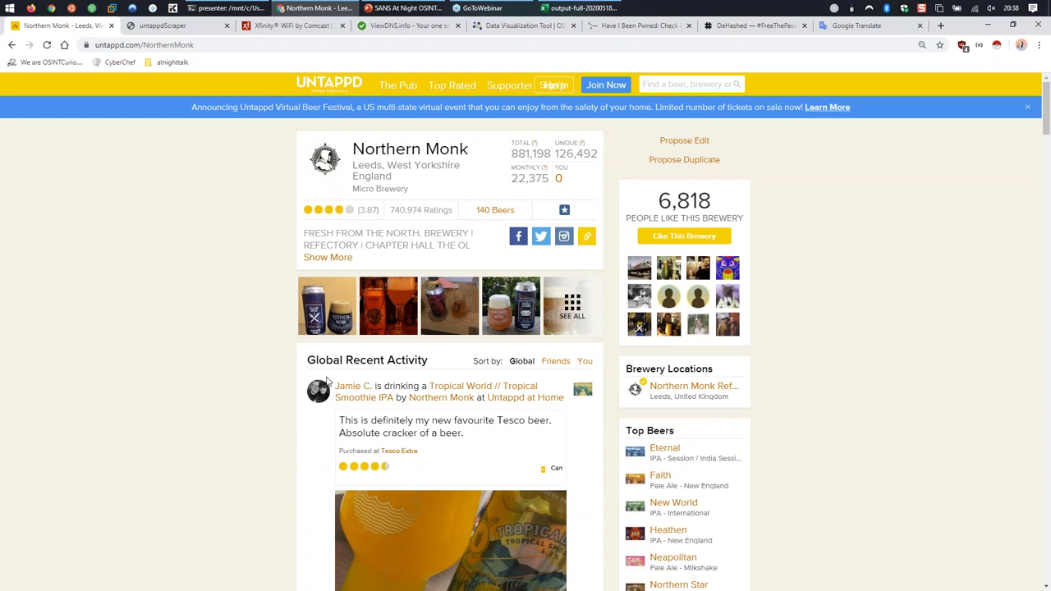
From Northern Monk's recent check-ins, open two drinker profiles in new tabs and a third in place
scroll(362, 381, down, 5)
scroll(361, 381, up, 3)
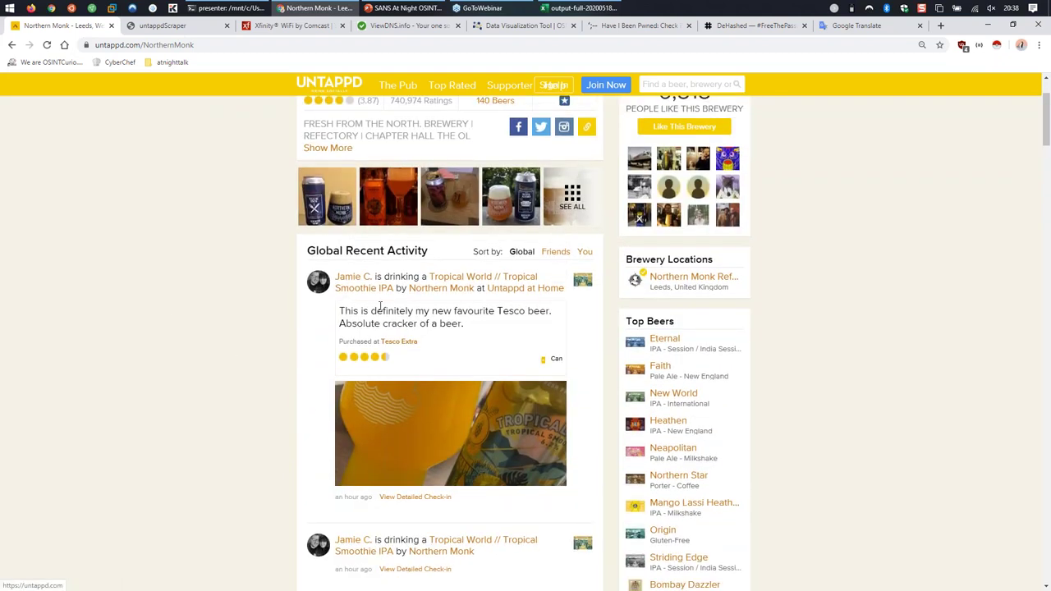
right_click(364, 280)
click(383, 287)
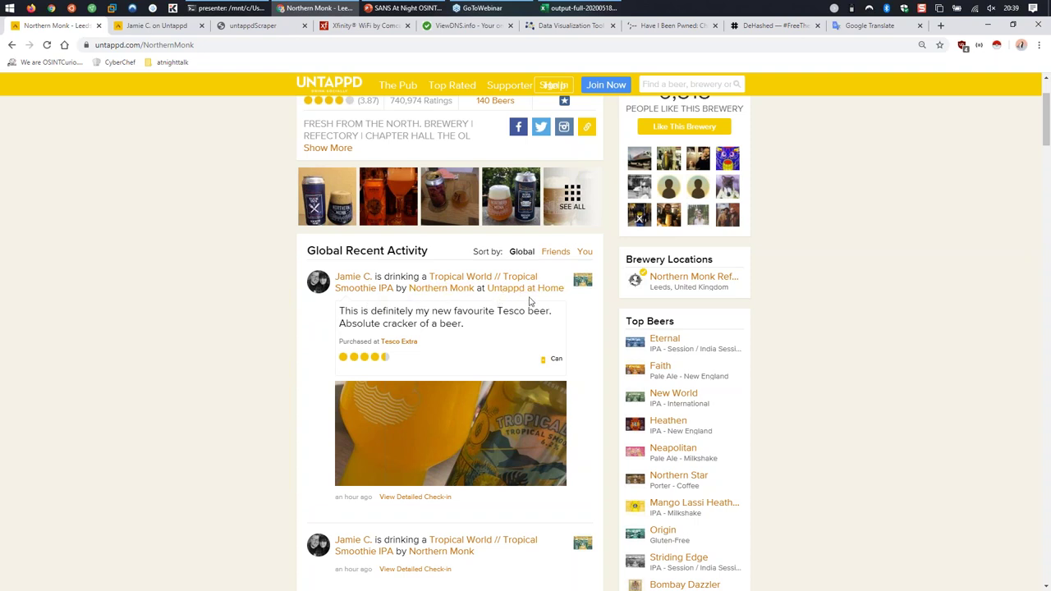
scroll(497, 304, down, 2)
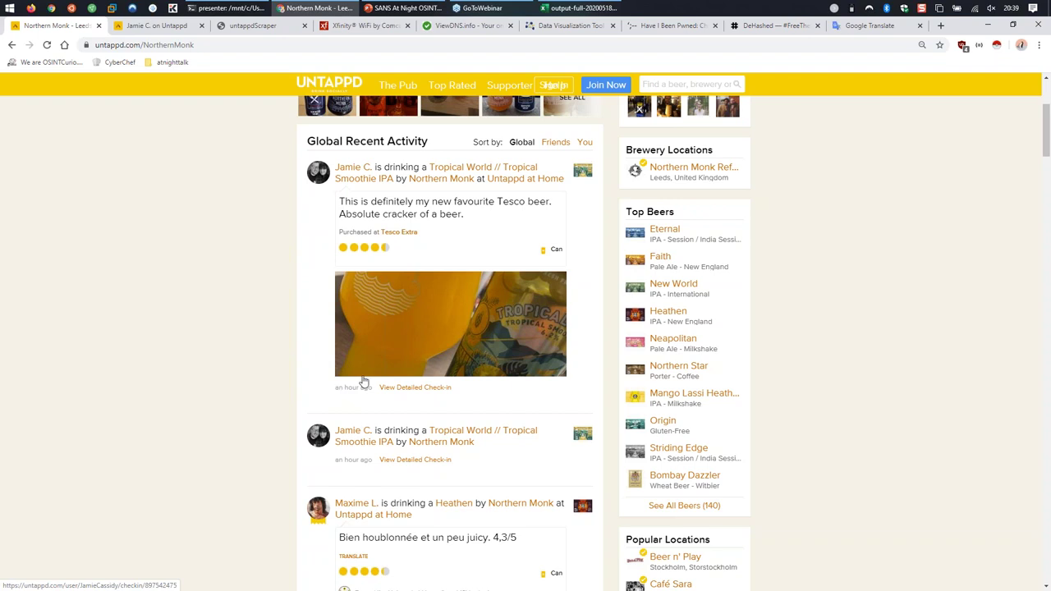
scroll(363, 382, down, 4)
right_click(349, 180)
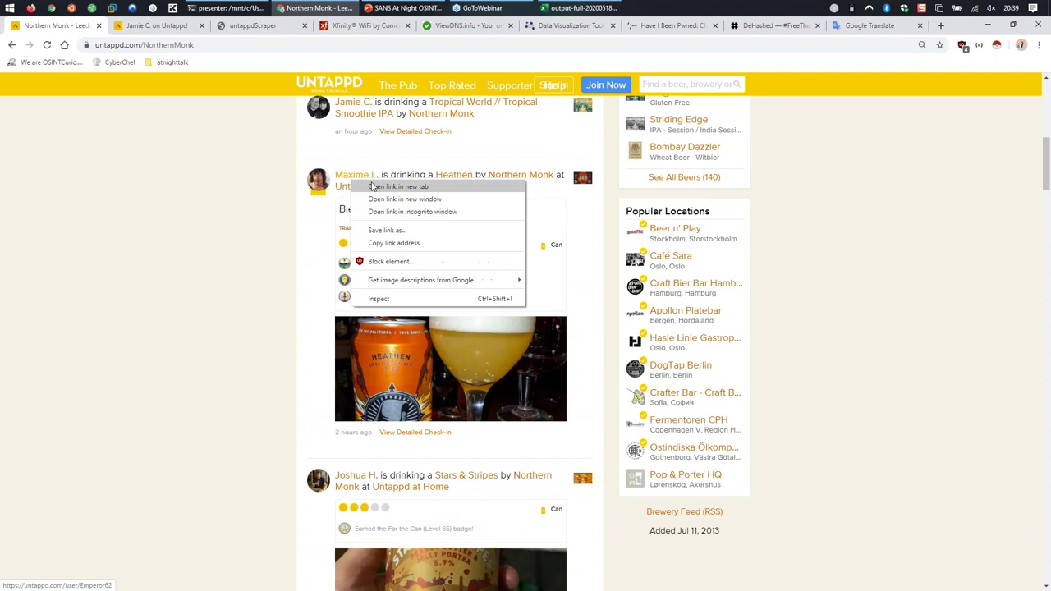
click(373, 187)
scroll(368, 279, down, 4)
click(348, 151)
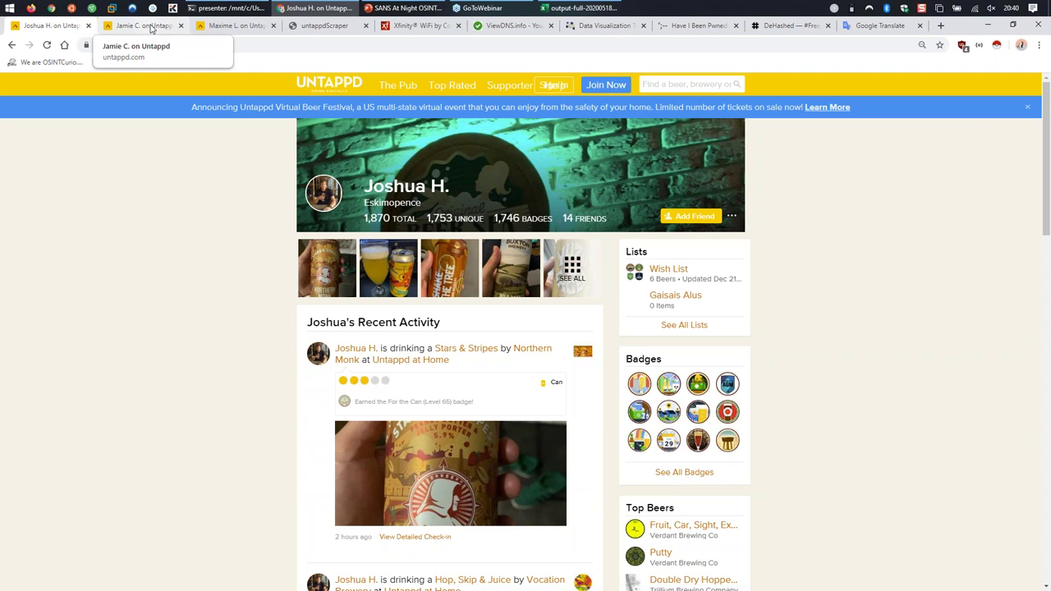
Close the two extra drinker tabs and scroll the remaining profile down to its top venues
click(151, 29)
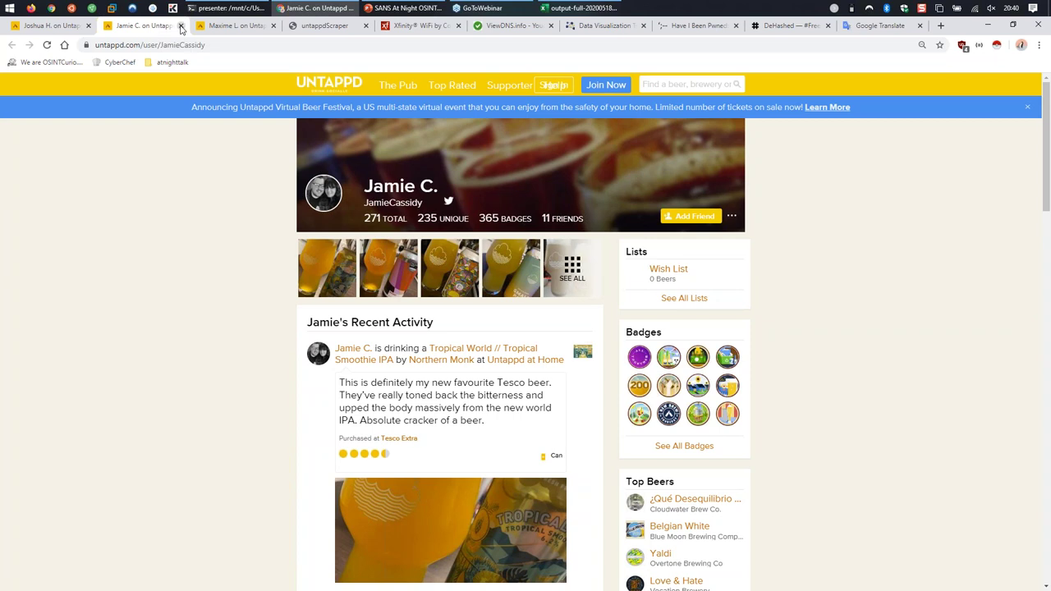
click(180, 26)
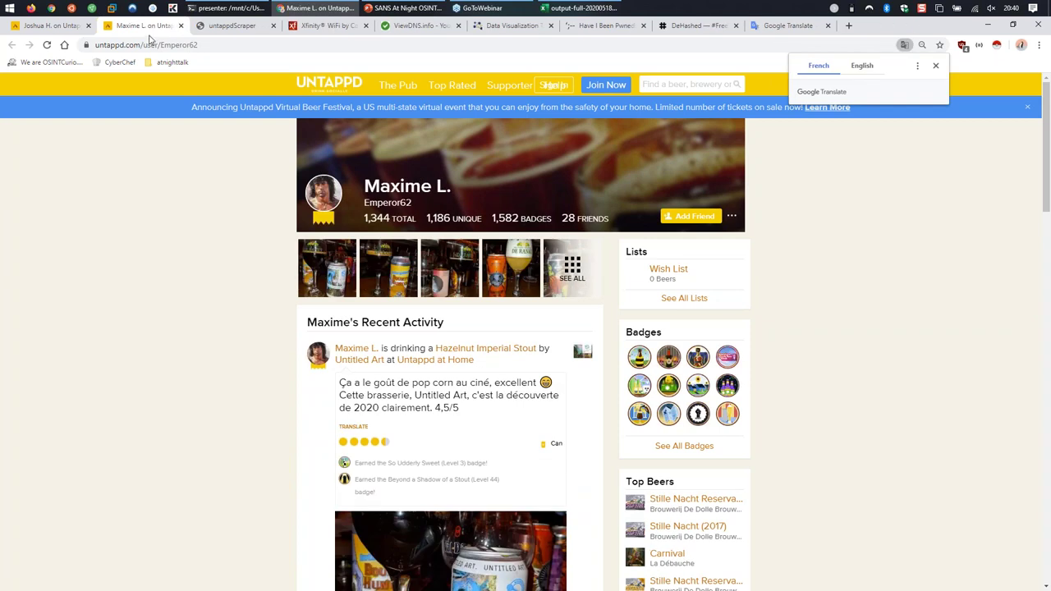
click(183, 26)
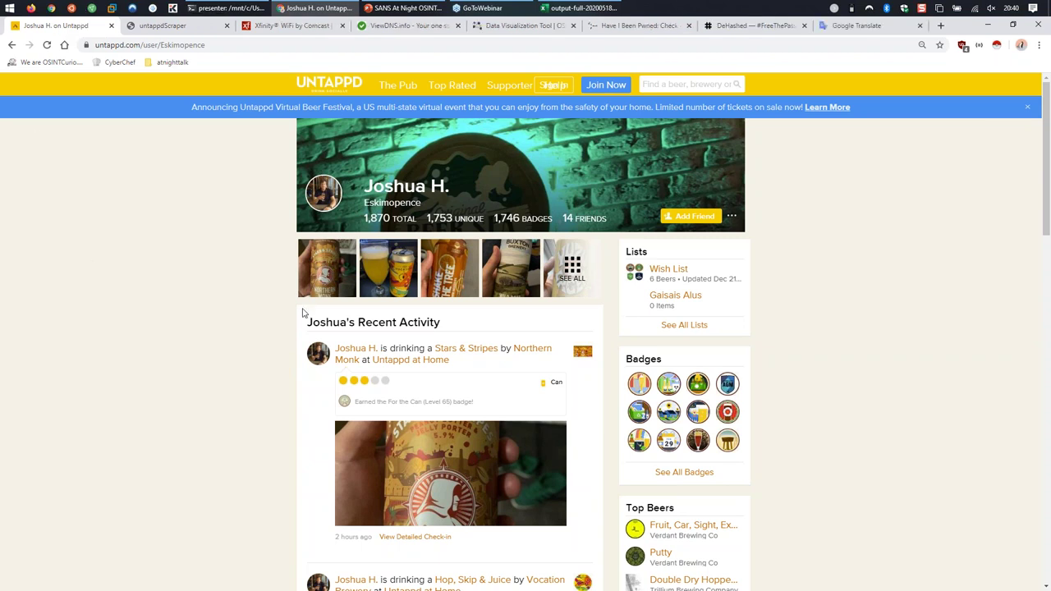
scroll(372, 377, down, 6)
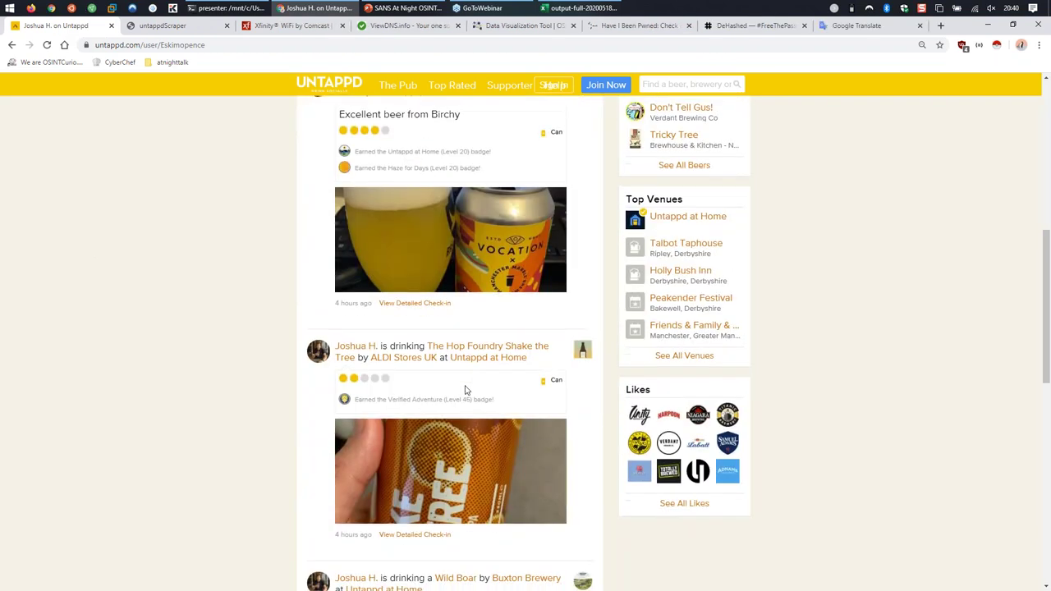
scroll(465, 393, down, 4)
scroll(452, 360, down, 5)
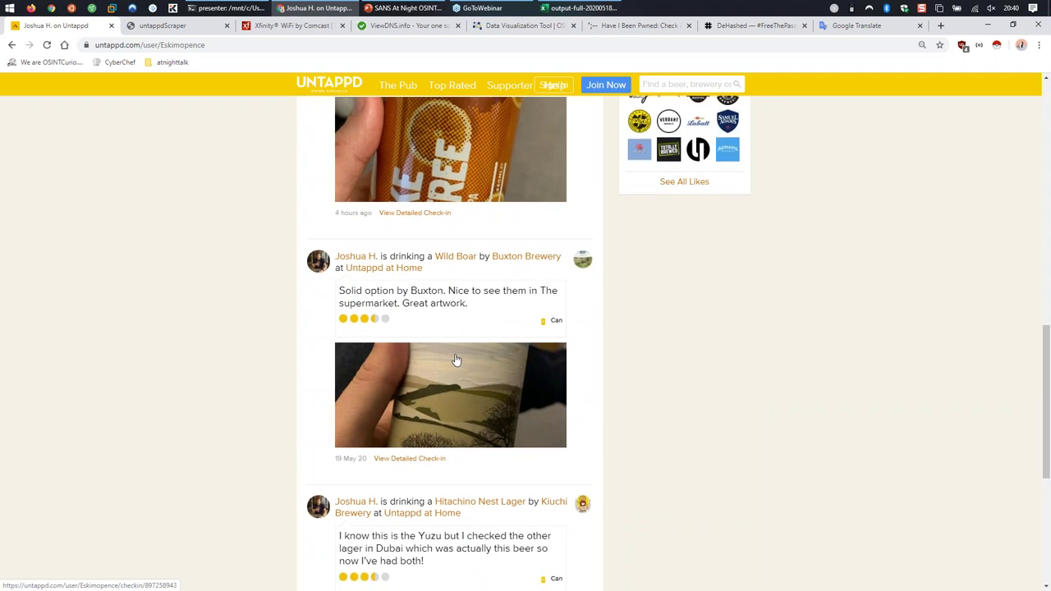
scroll(474, 359, up, 6)
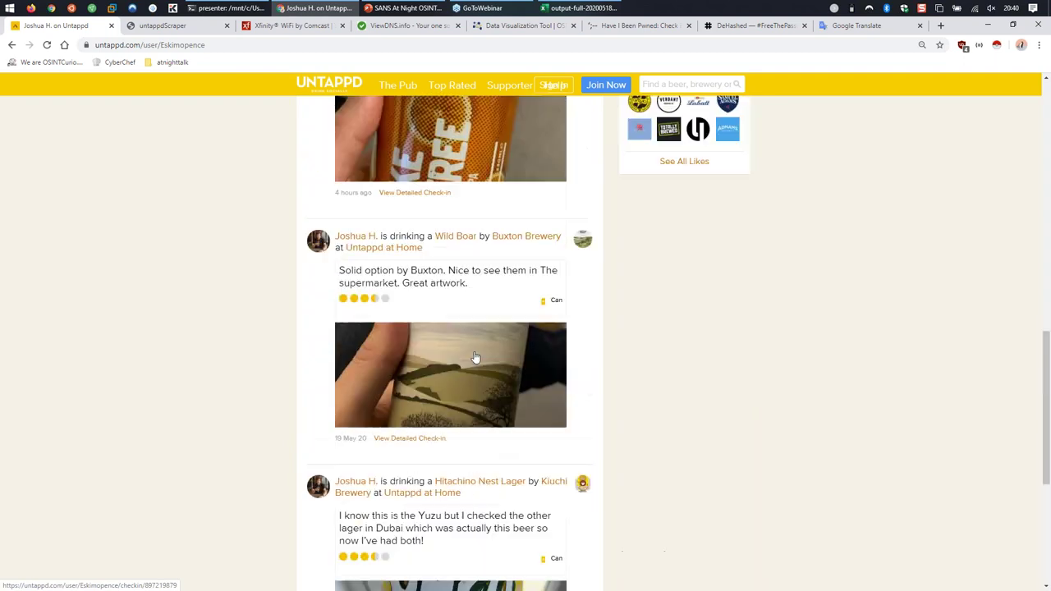
scroll(275, 177, up, 10)
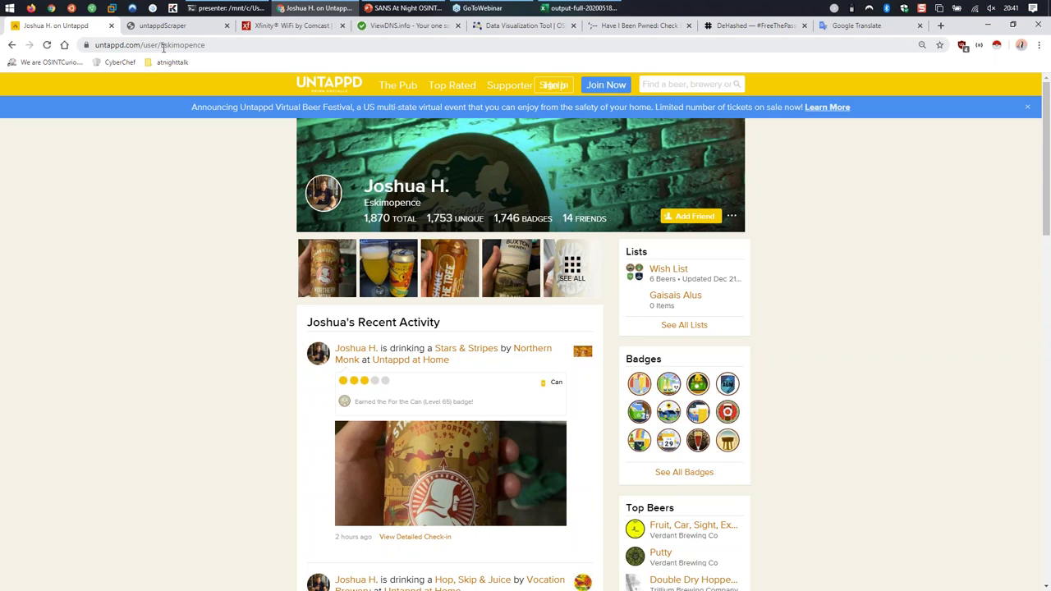
drag(161, 45, 244, 50)
key(ctrl+c)
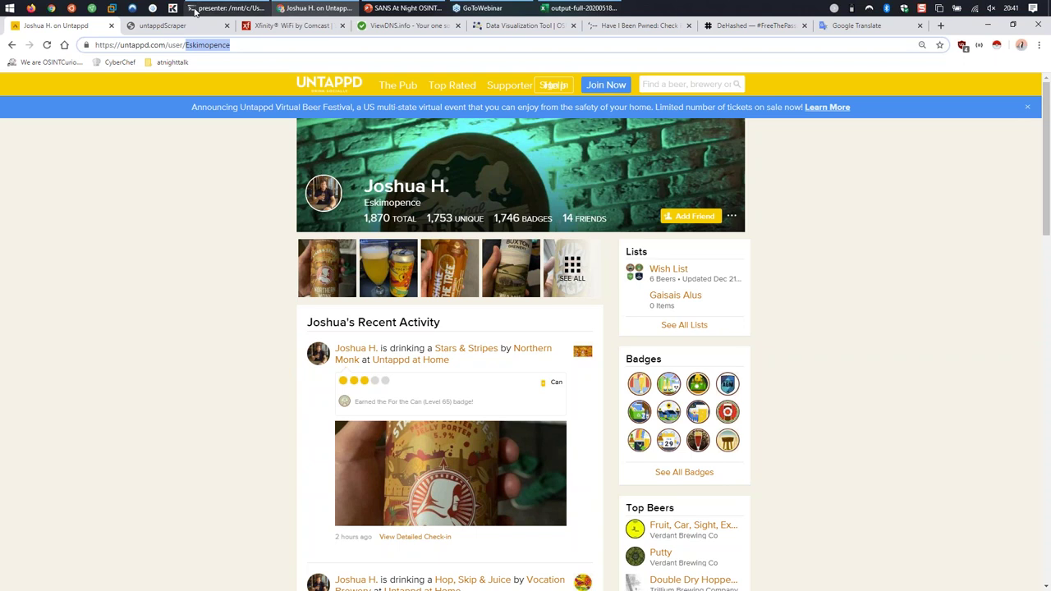
Paste the drinker's Untappd username into the untappdScraper Username box
click(185, 27)
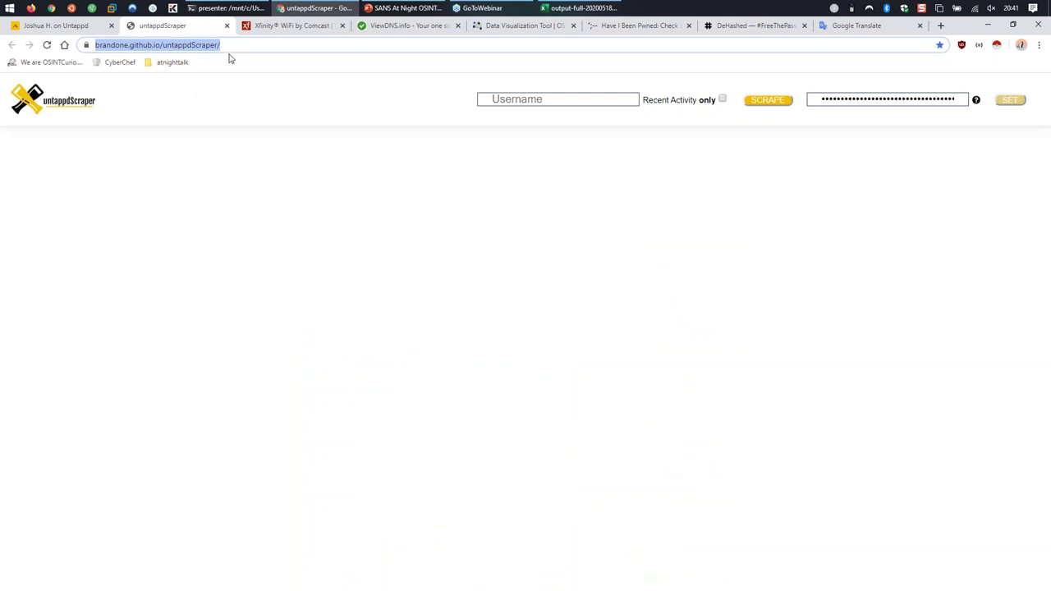
click(497, 99)
key(ctrl+v)
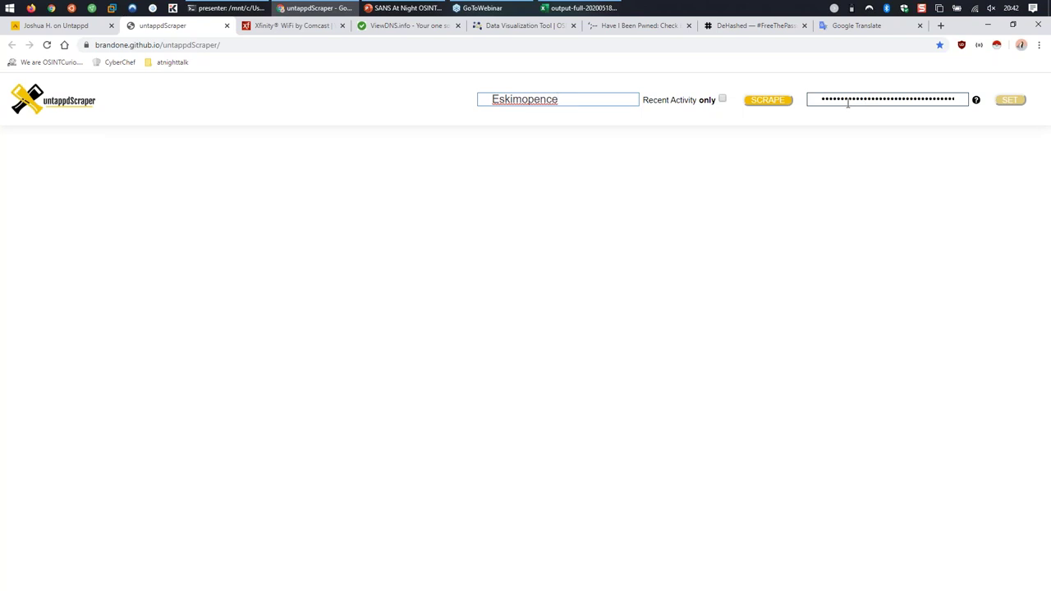
click(246, 23)
click(245, 11)
Swap the new username into python3 untappd.py -u and run it to print totals, friends and histograms
key(BackSpace)
key(BackSpace)
key(BackSpace)
key(BackSpace)
key(BackSpace)
key(BackSpace)
key(BackSpace)
key(ctrl+v)
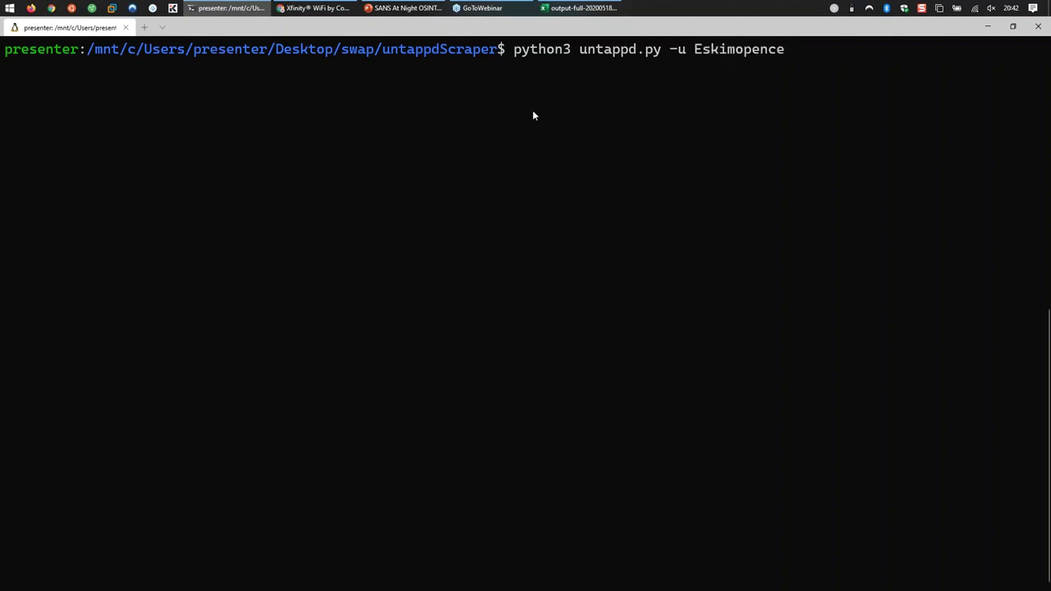
key(Return)
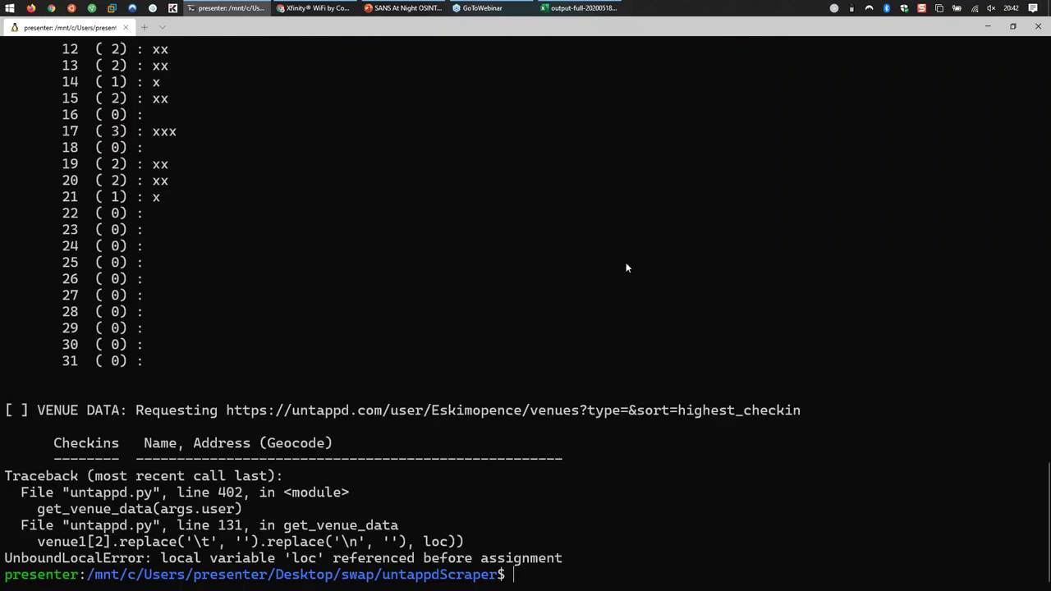
scroll(609, 283, up, 20)
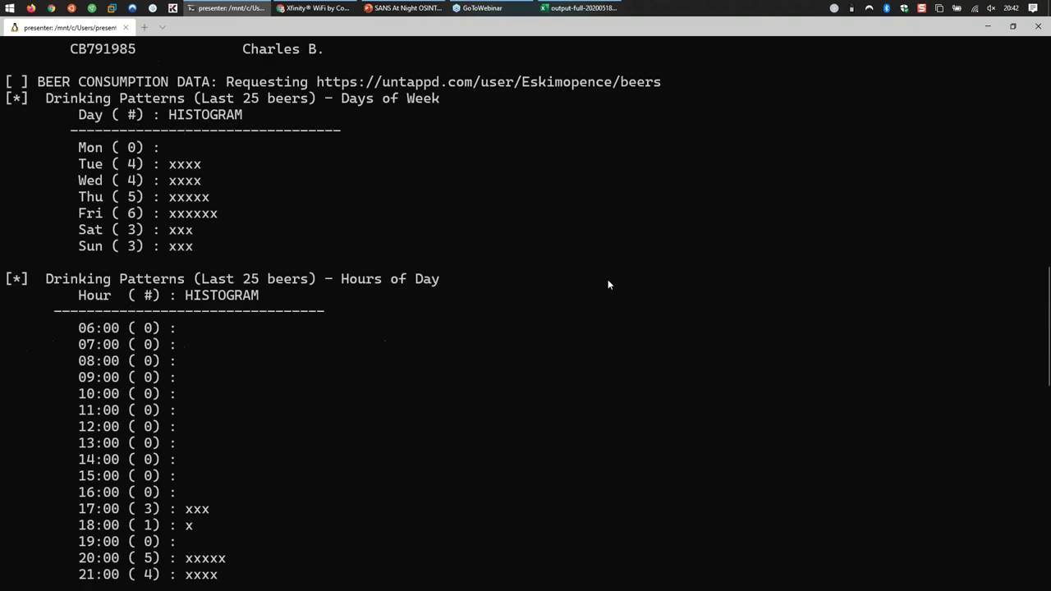
scroll(607, 283, up, 7)
scroll(604, 282, down, 4)
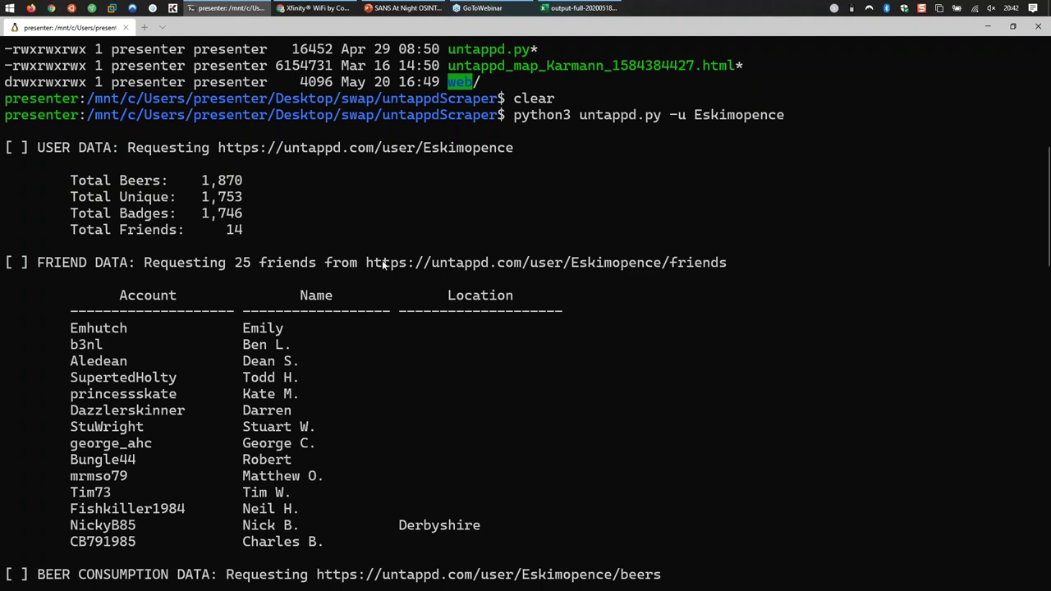
drag(366, 263, 695, 264)
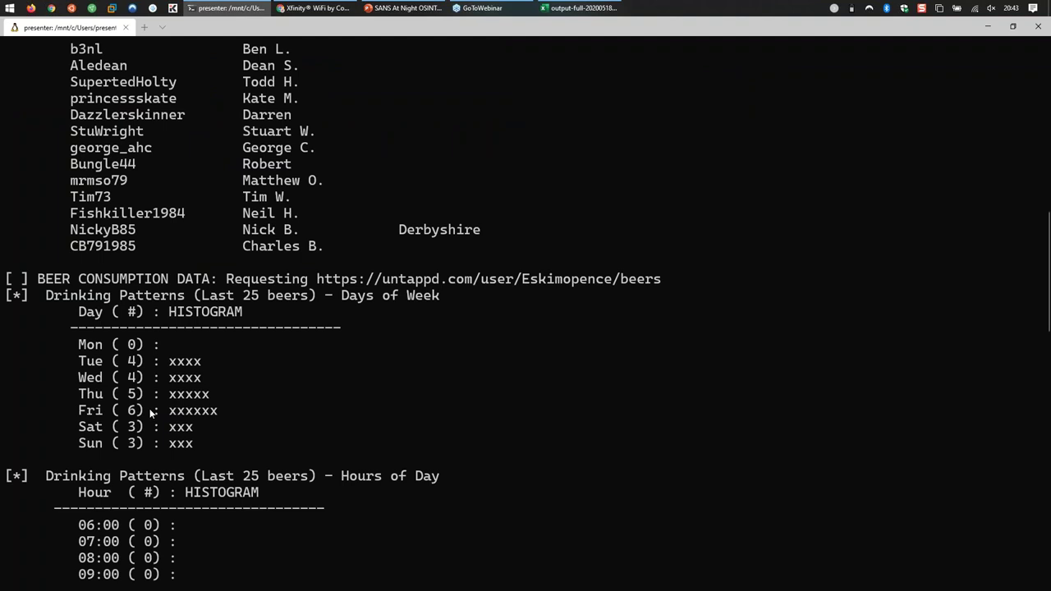
scroll(149, 408, down, 1)
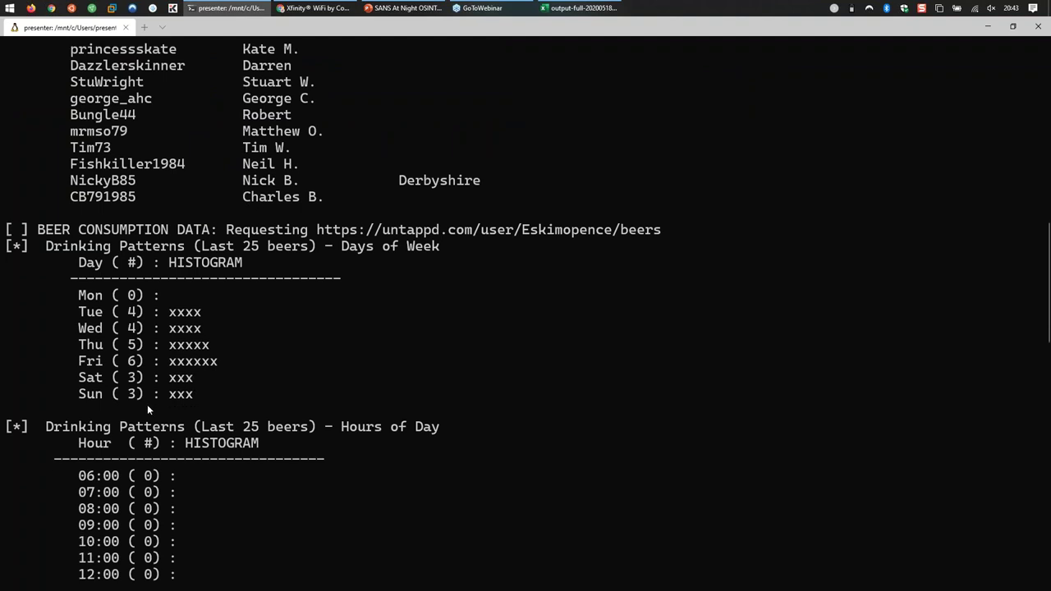
scroll(149, 366, down, 6)
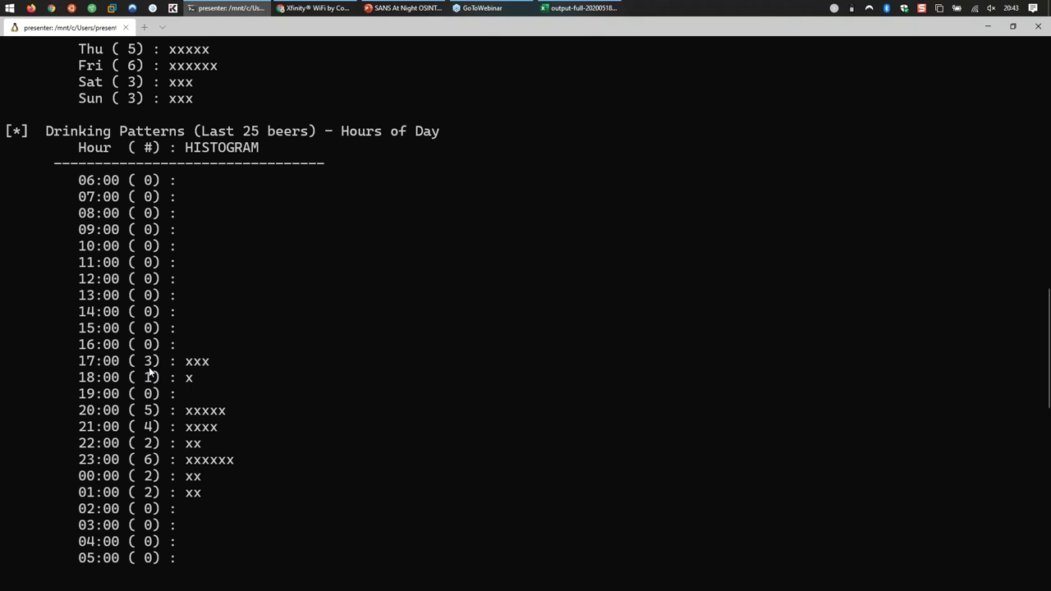
scroll(150, 374, down, 11)
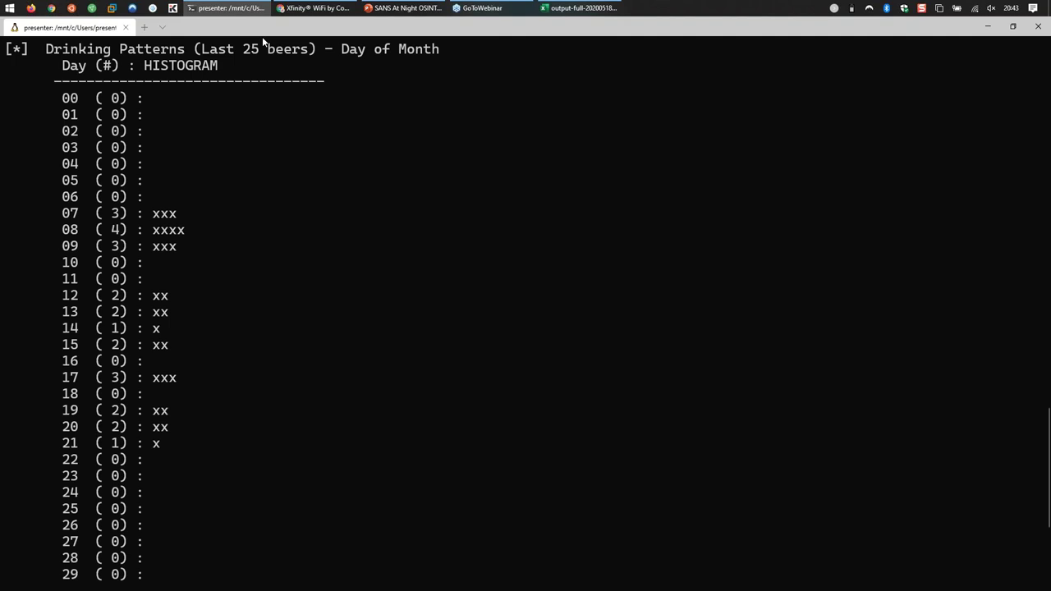
Scrape the entered username in untappdScraper and set the browser zoom to 175%
click(314, 8)
click(162, 26)
click(534, 98)
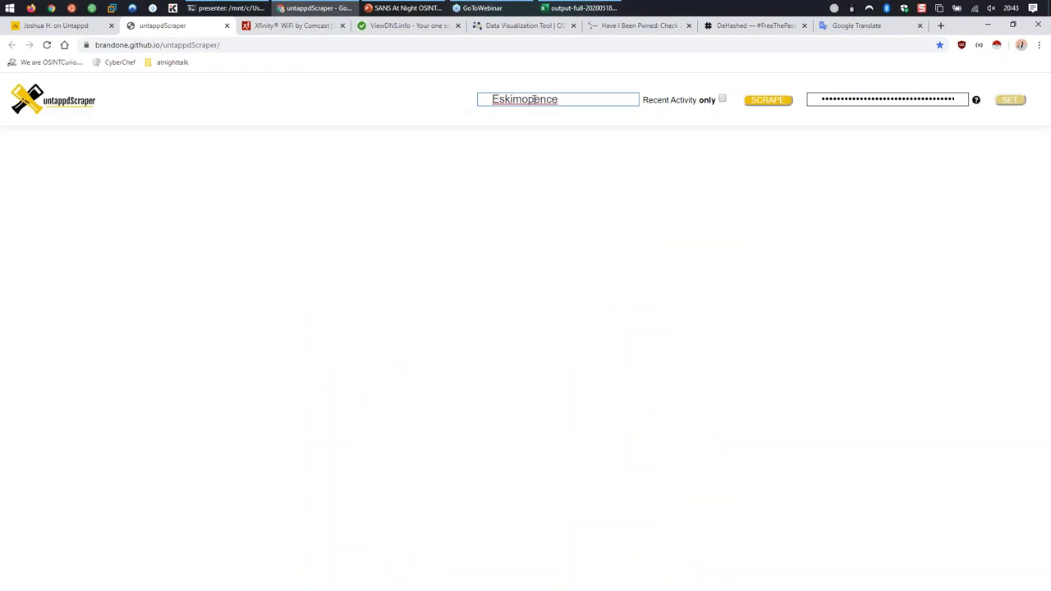
key(Return)
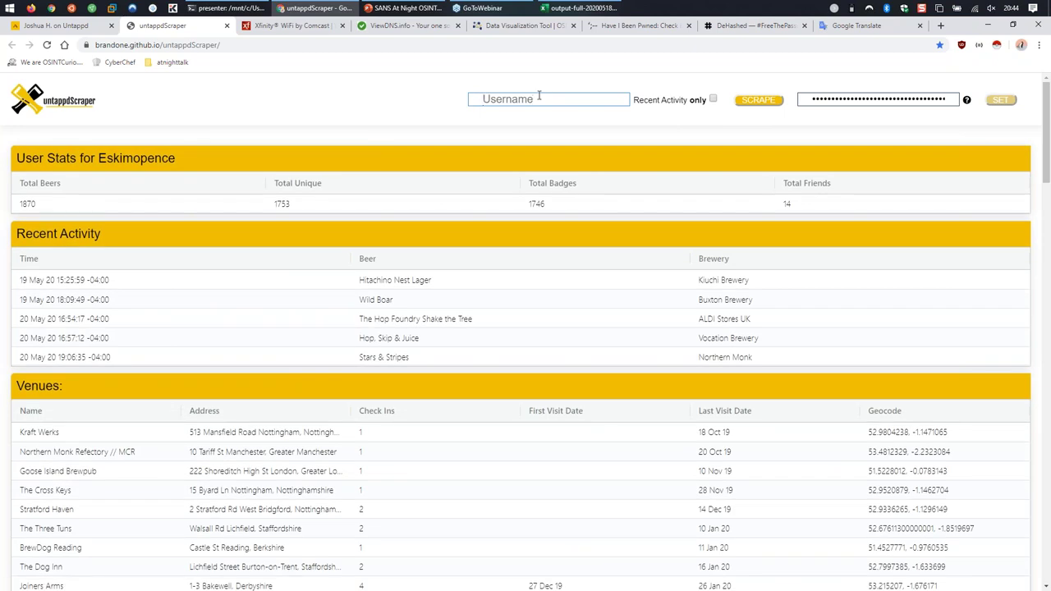
key(ctrl+plus)
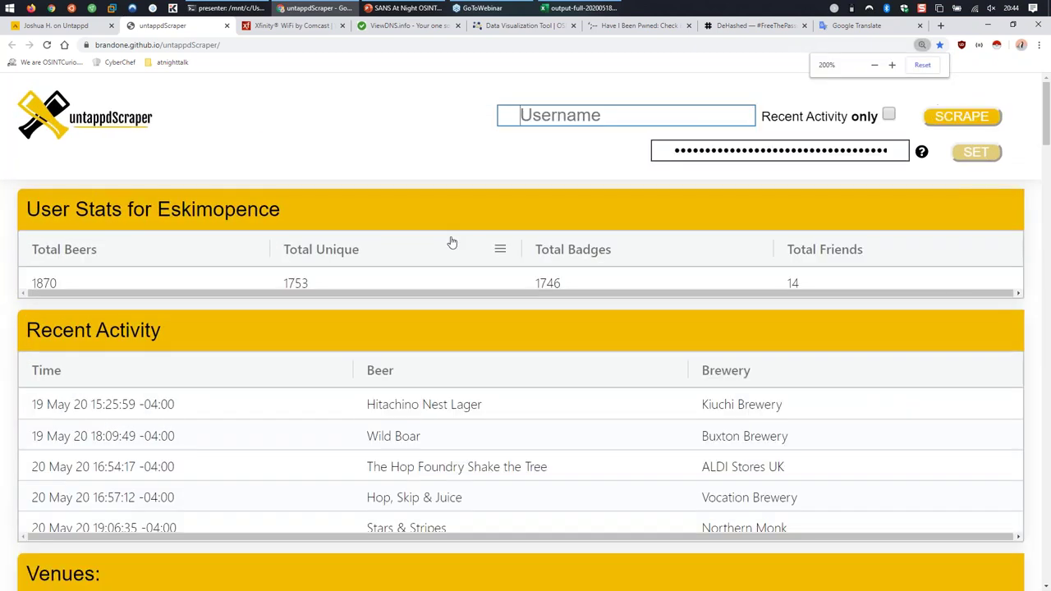
key(ctrl+minus)
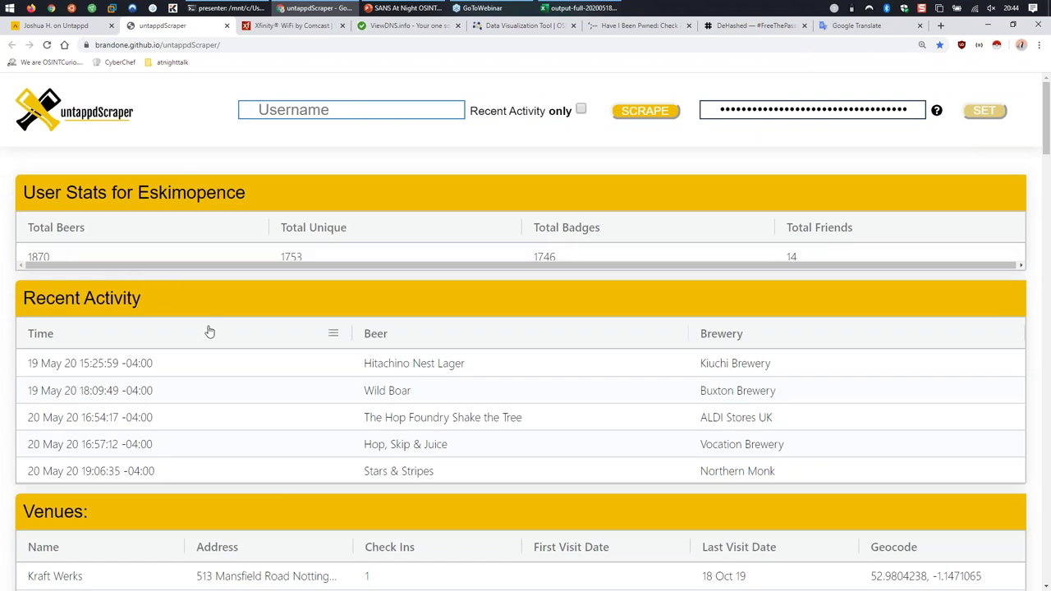
Sort the Venues table by Check Ins descending so Untappd at Home (96) comes first
scroll(209, 336, down, 1)
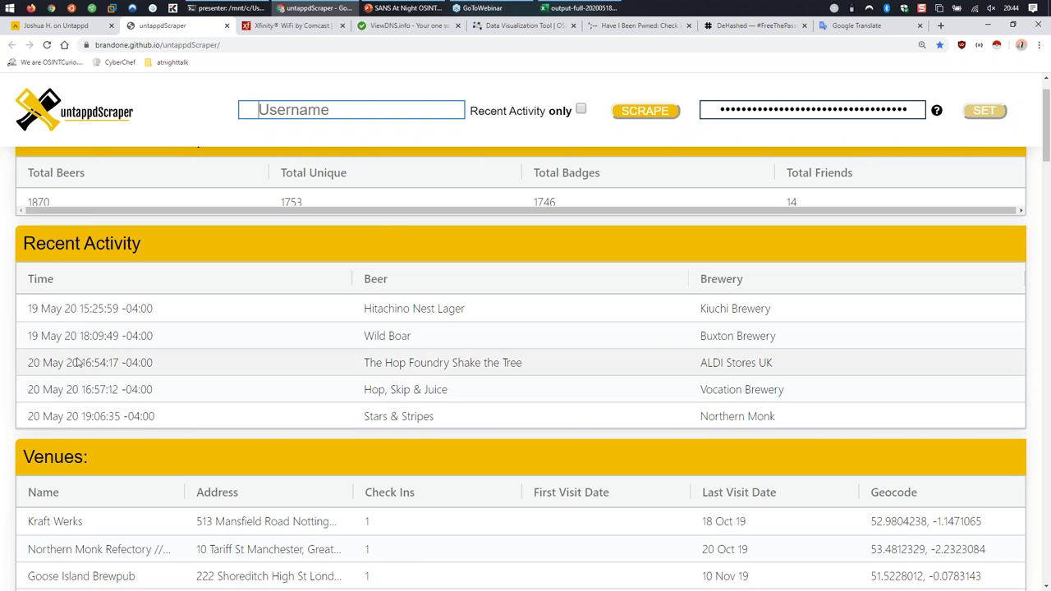
scroll(80, 372, down, 3)
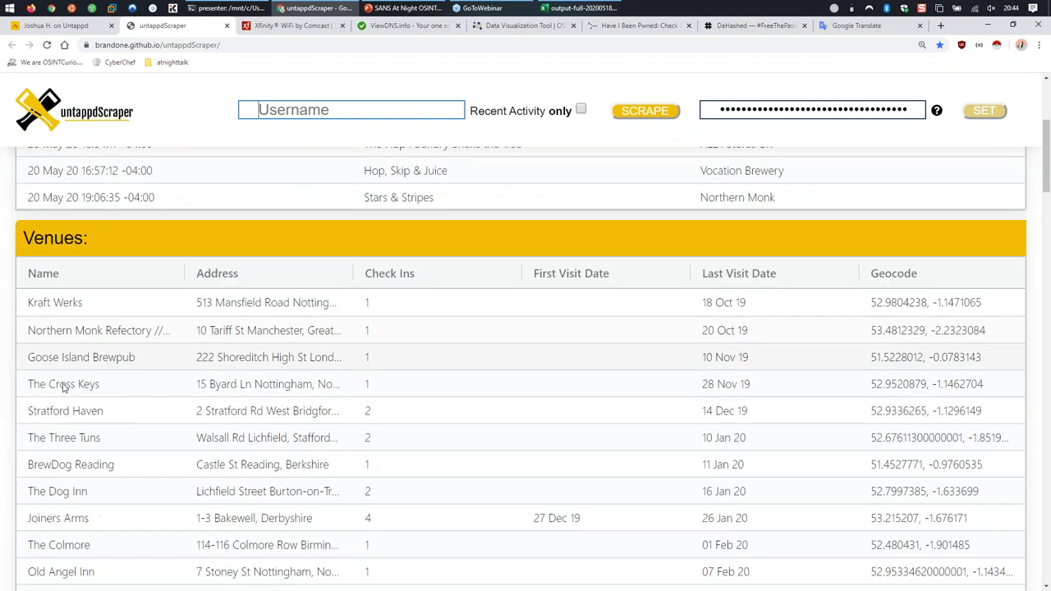
scroll(62, 425, down, 1)
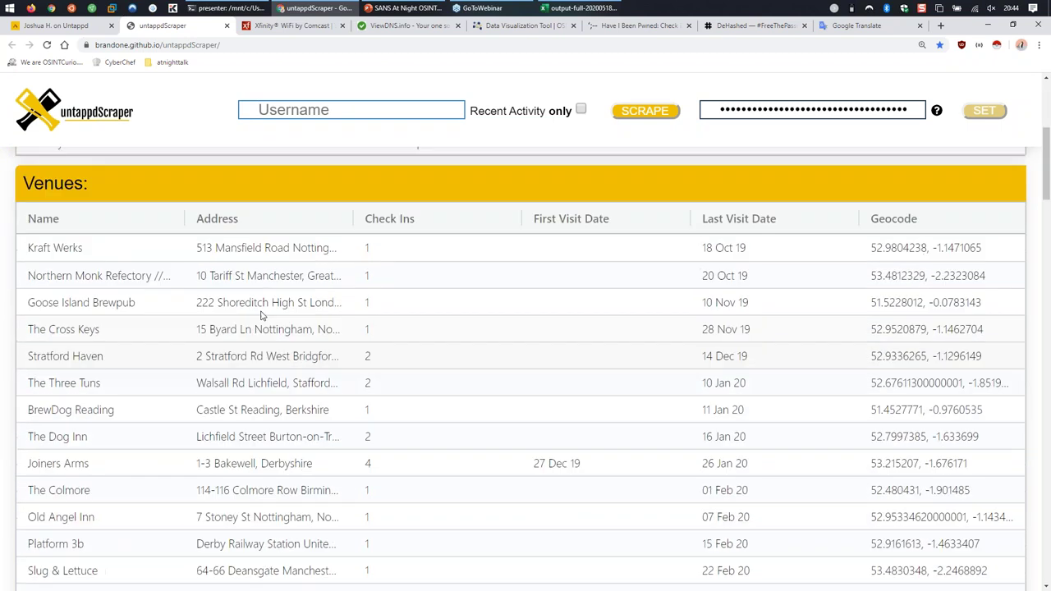
click(391, 220)
click(393, 222)
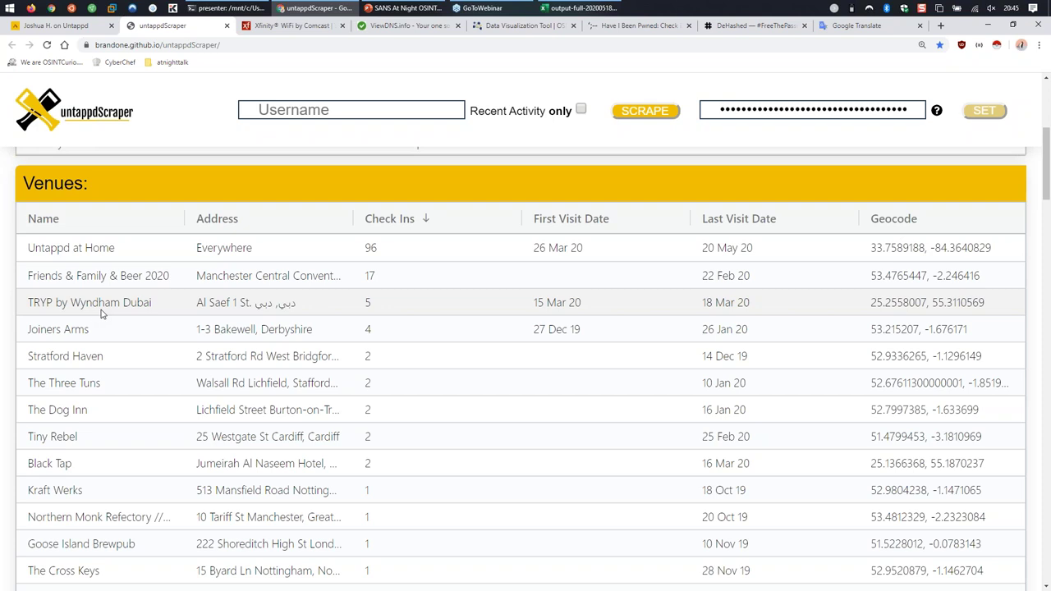
Scroll past the Beers table down to the check-in venue map
scroll(99, 328, down, 5)
scroll(161, 327, down, 4)
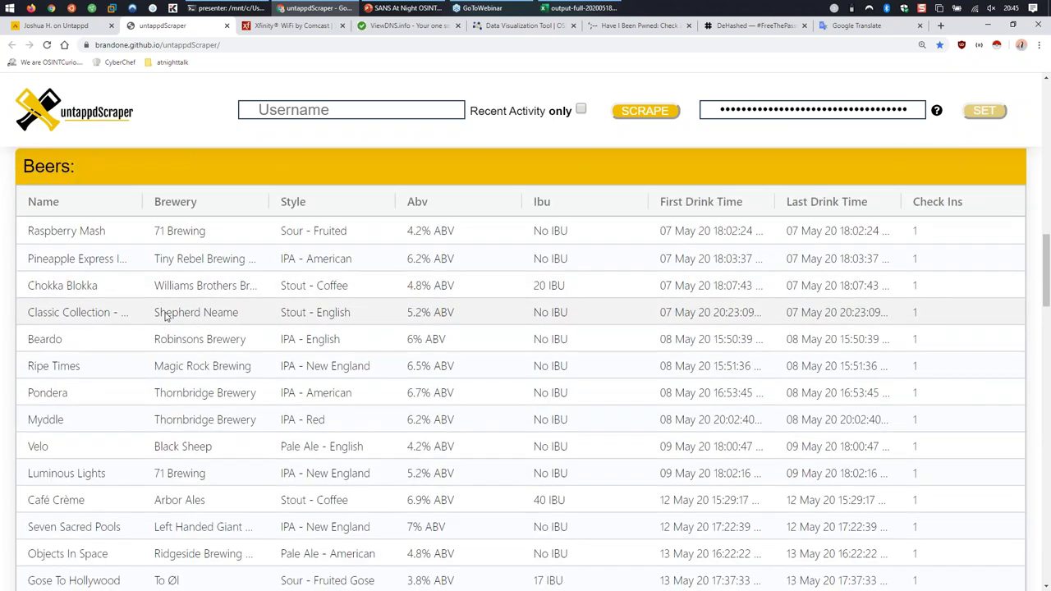
scroll(165, 317, down, 5)
scroll(164, 312, down, 3)
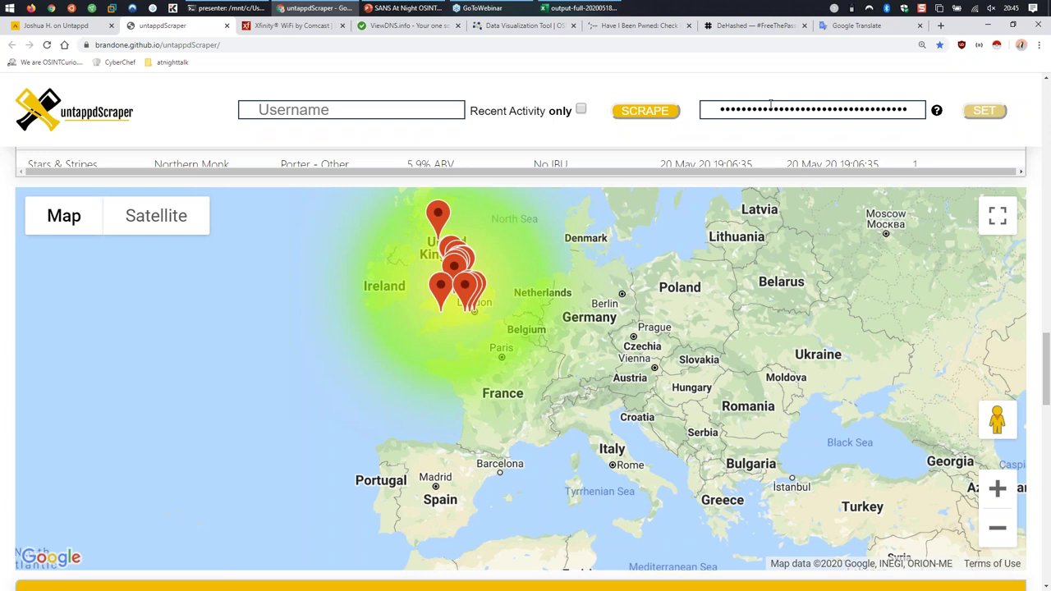
Pan and zoom the heat map to survey every check-in region, including the US markers
drag(430, 311, 441, 351)
scroll(441, 350, down, 1)
scroll(441, 351, up, 2)
scroll(441, 351, down, 1)
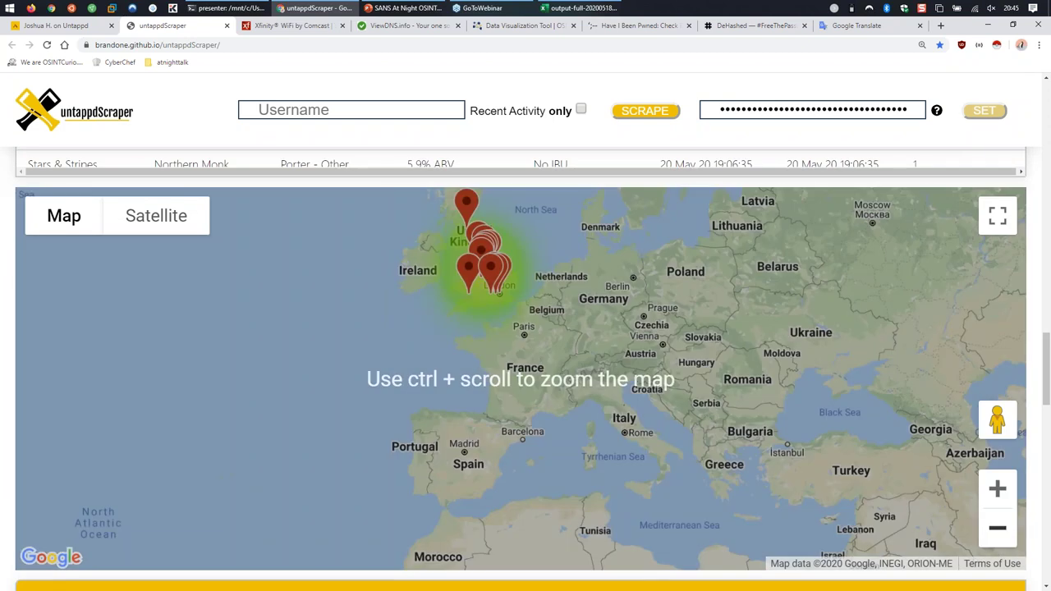
click(997, 528)
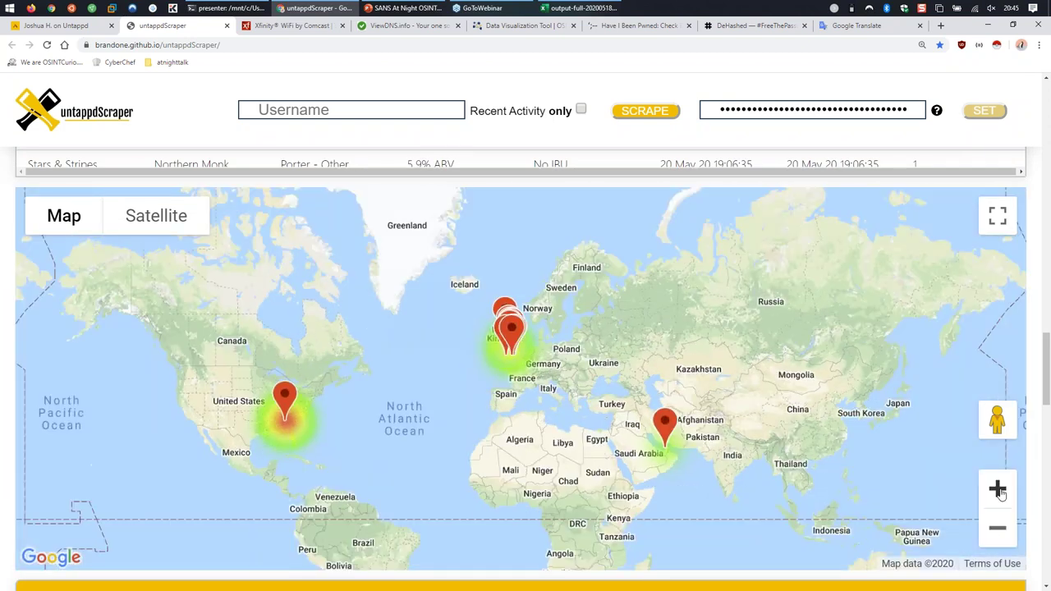
click(998, 490)
click(996, 490)
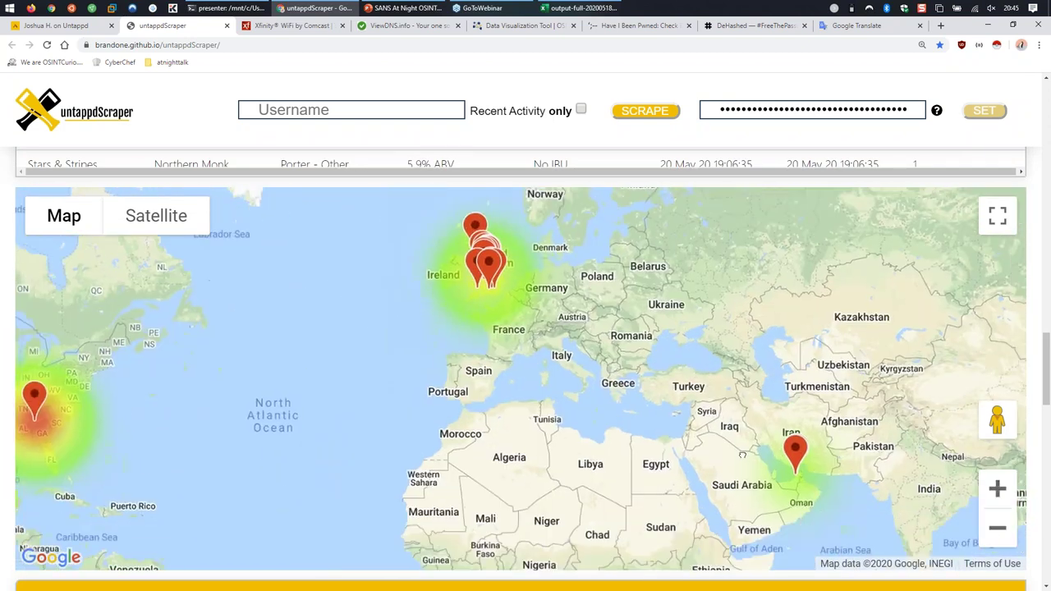
mouse_move(793, 451)
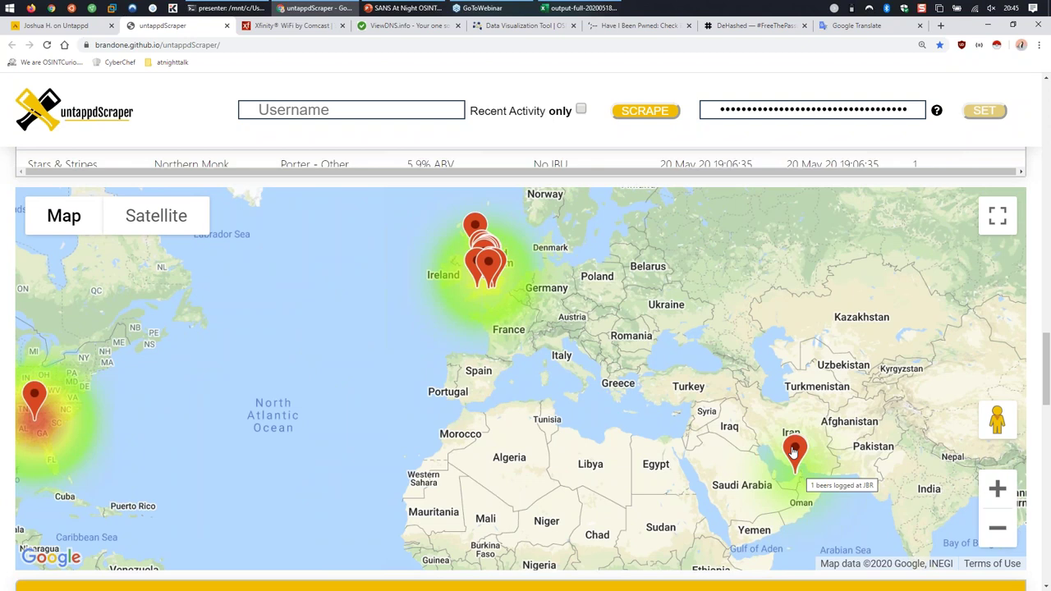
drag(322, 426, 590, 425)
mouse_move(308, 405)
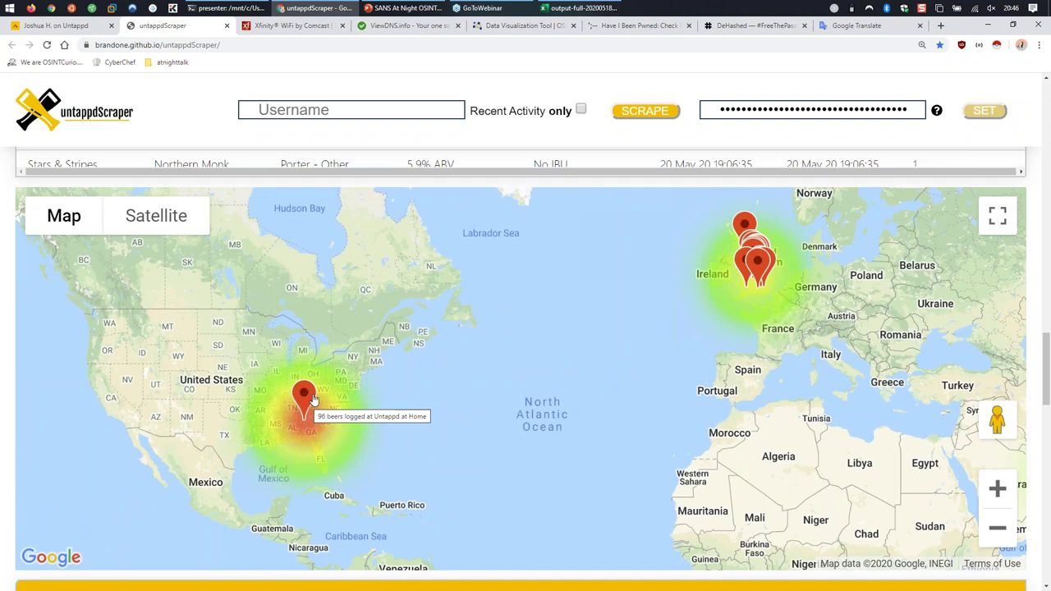
Zoom the heat map onto England's check-in cluster, then scroll down to the Day of Week chart
drag(712, 289, 515, 426)
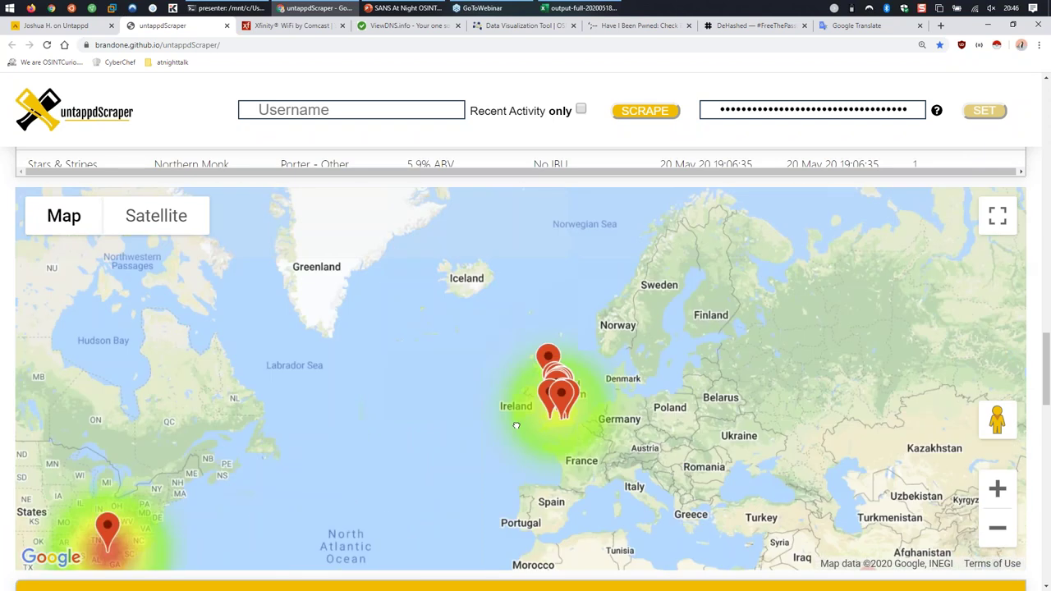
scroll(556, 399, up, 1)
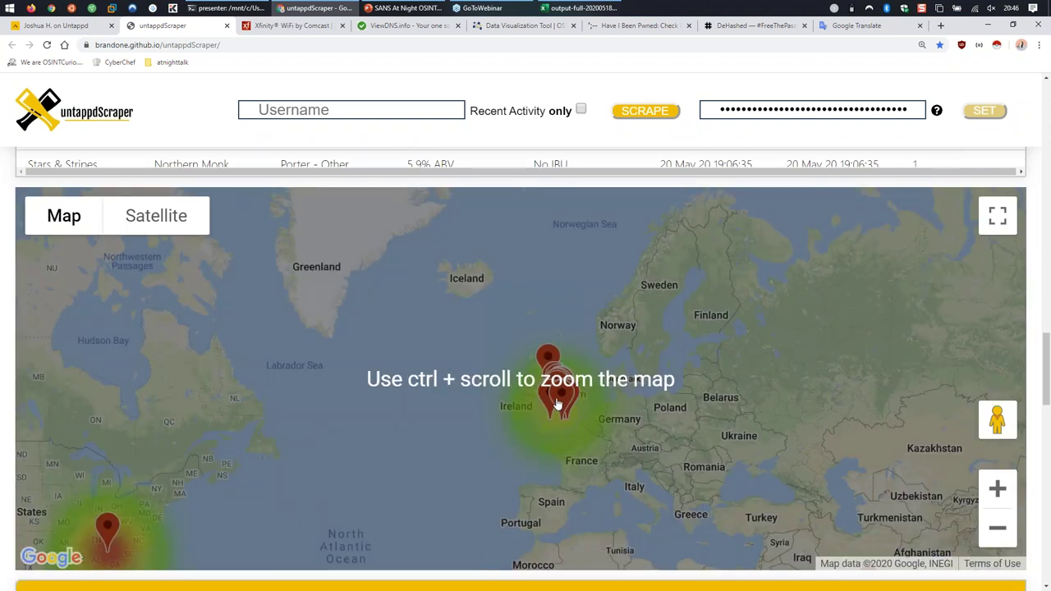
ctrl+scroll(559, 397, up, 2)
ctrl+scroll(558, 397, up, 1)
drag(601, 502, 484, 347)
ctrl+scroll(570, 394, up, 1)
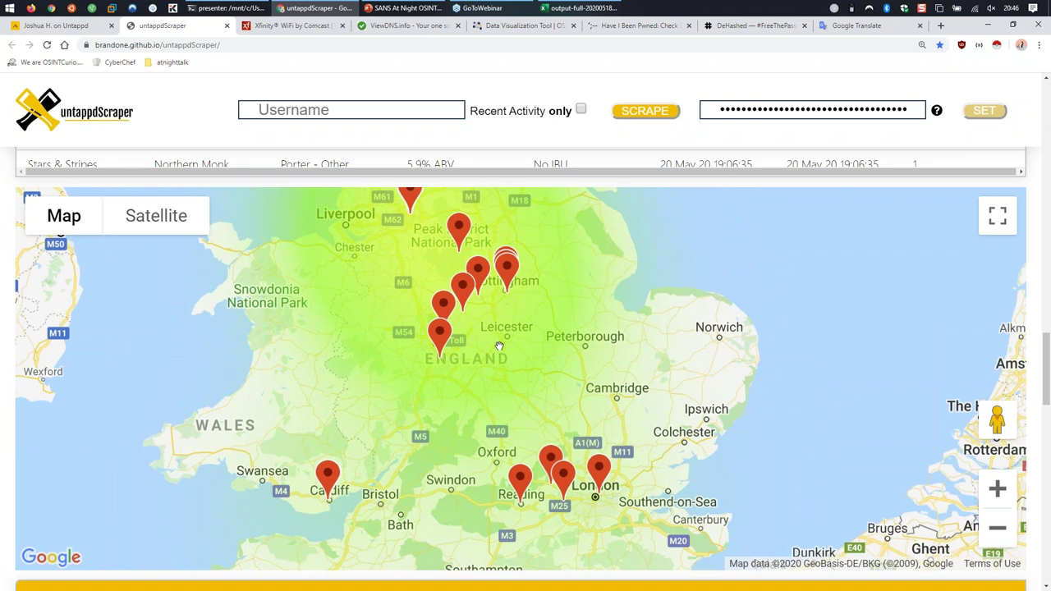
scroll(499, 345, down, 4)
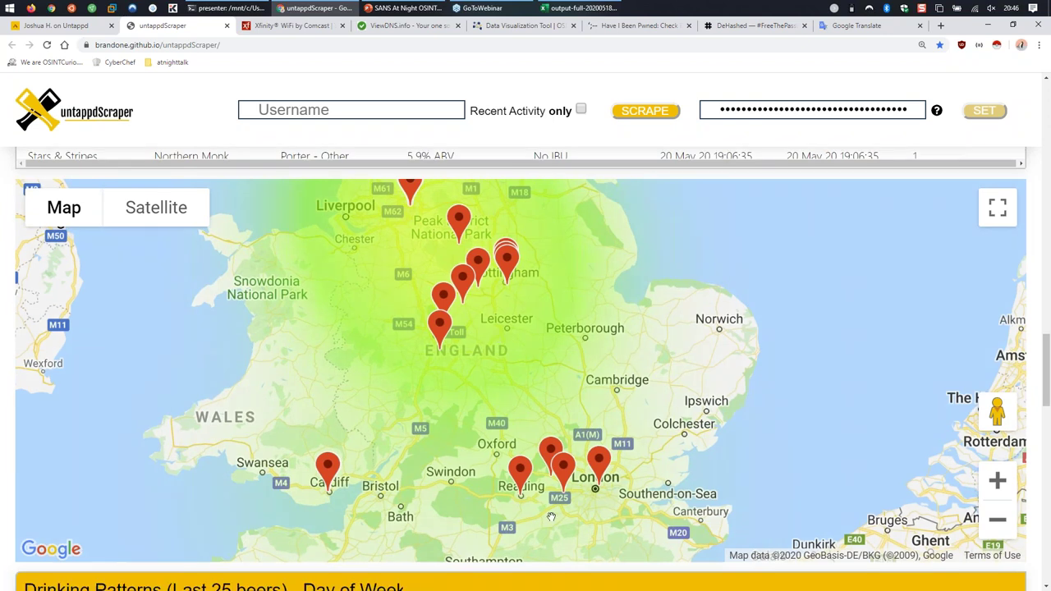
scroll(550, 517, down, 5)
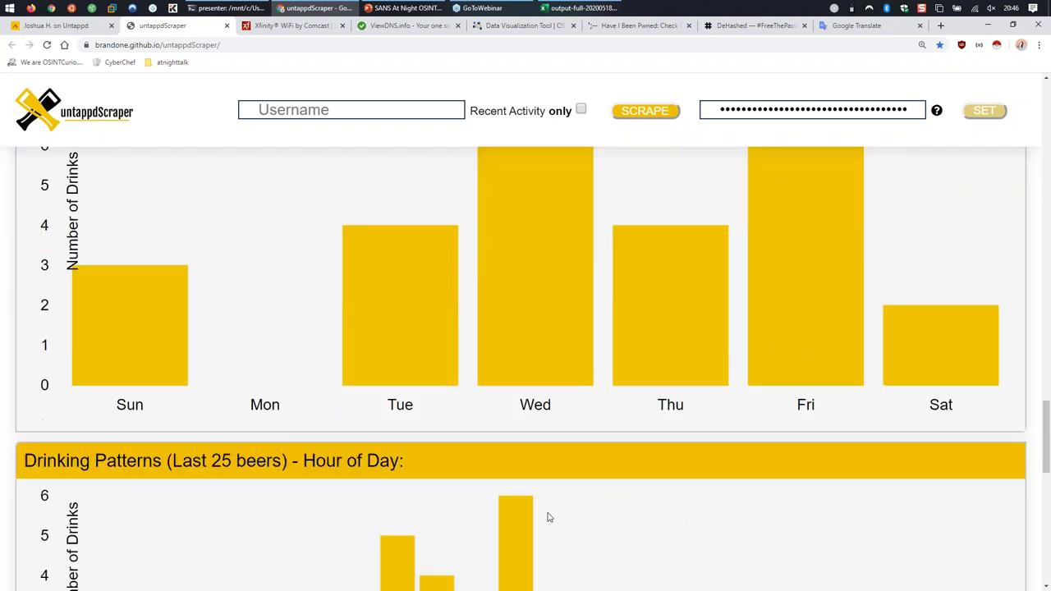
View the Day of Month chart, then switch to output-full-20200518-154926.csv in Excel
scroll(545, 514, down, 3)
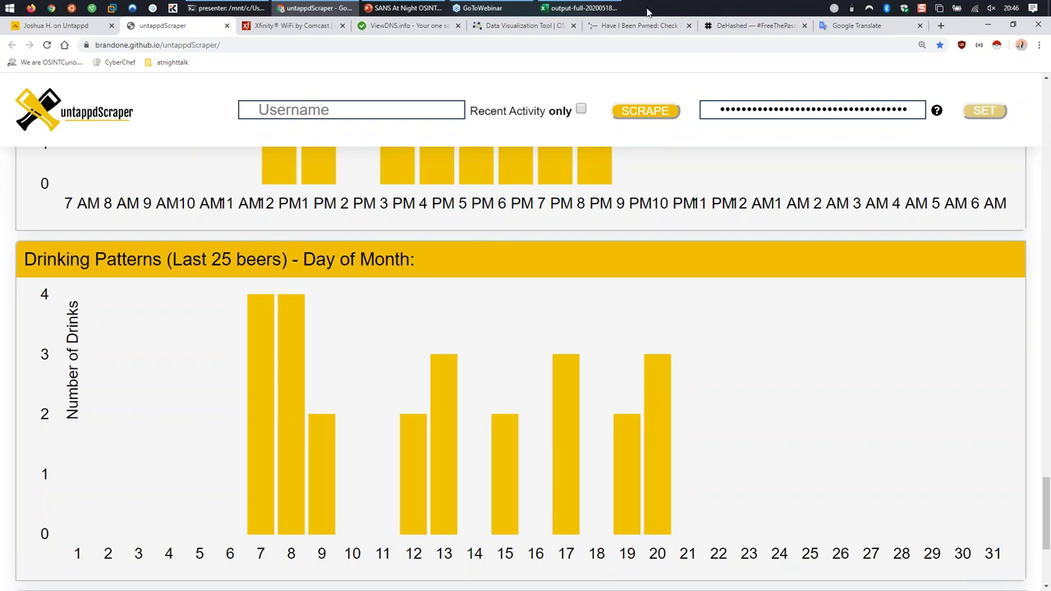
click(575, 8)
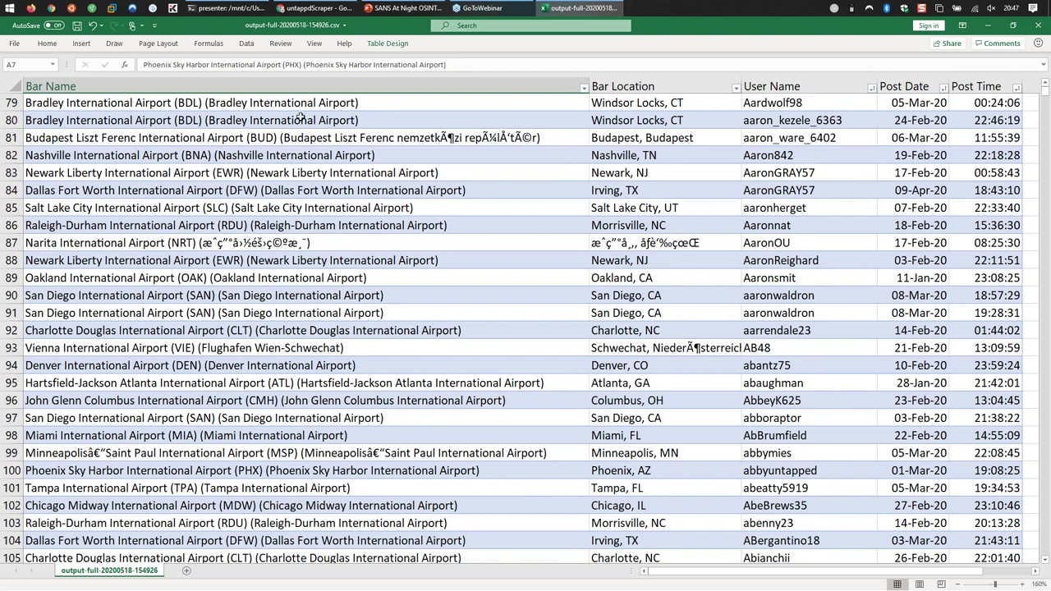
Select C409, the first of one user's eleven Dallas Fort Worth check-ins on 26-Mar-20
scroll(204, 140, down, 3)
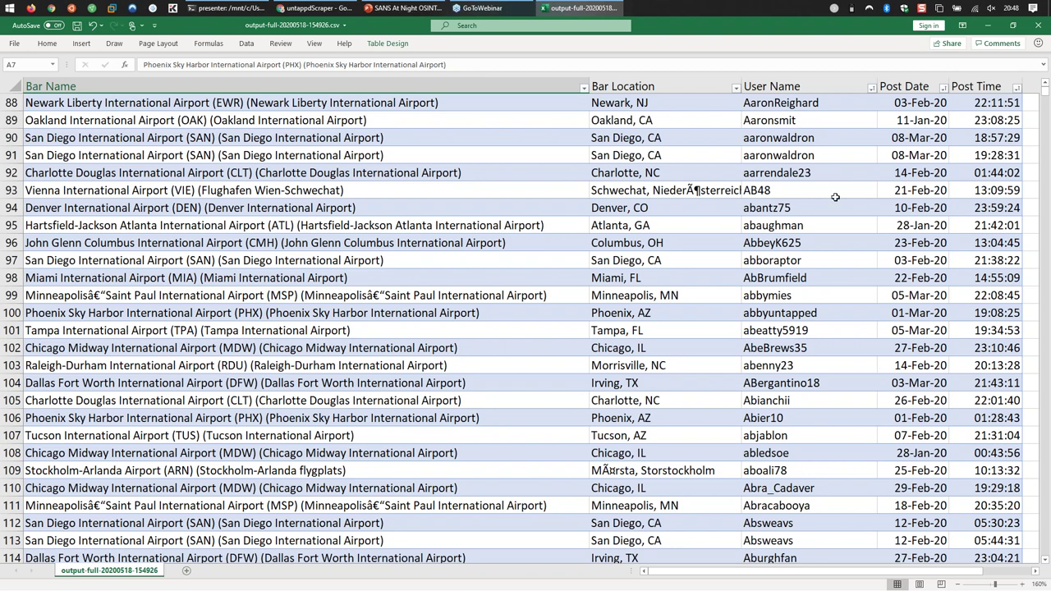
scroll(835, 197, down, 1)
scroll(841, 197, down, 20)
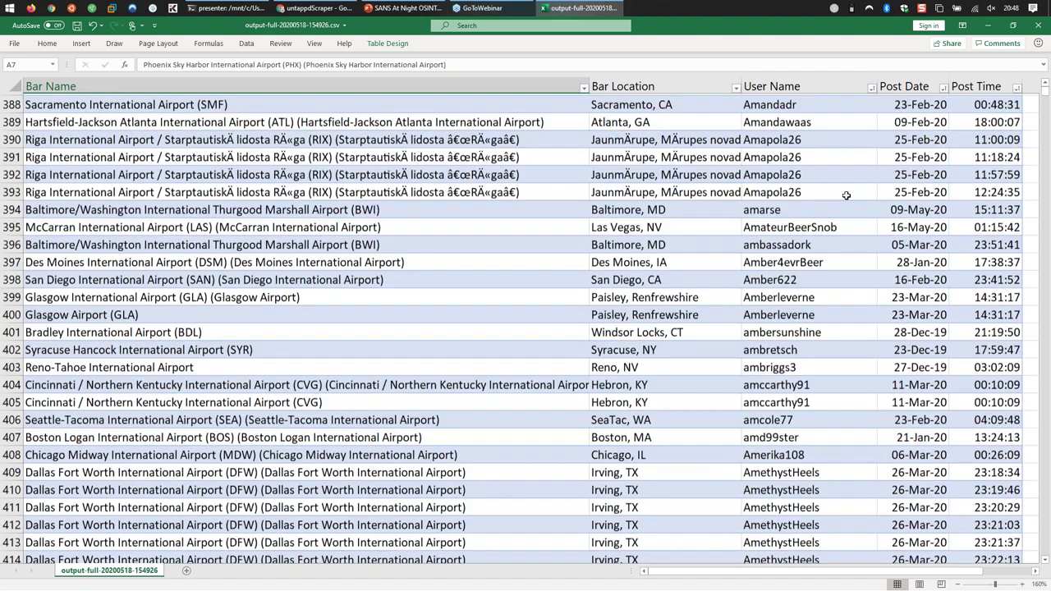
scroll(845, 195, down, 5)
click(813, 209)
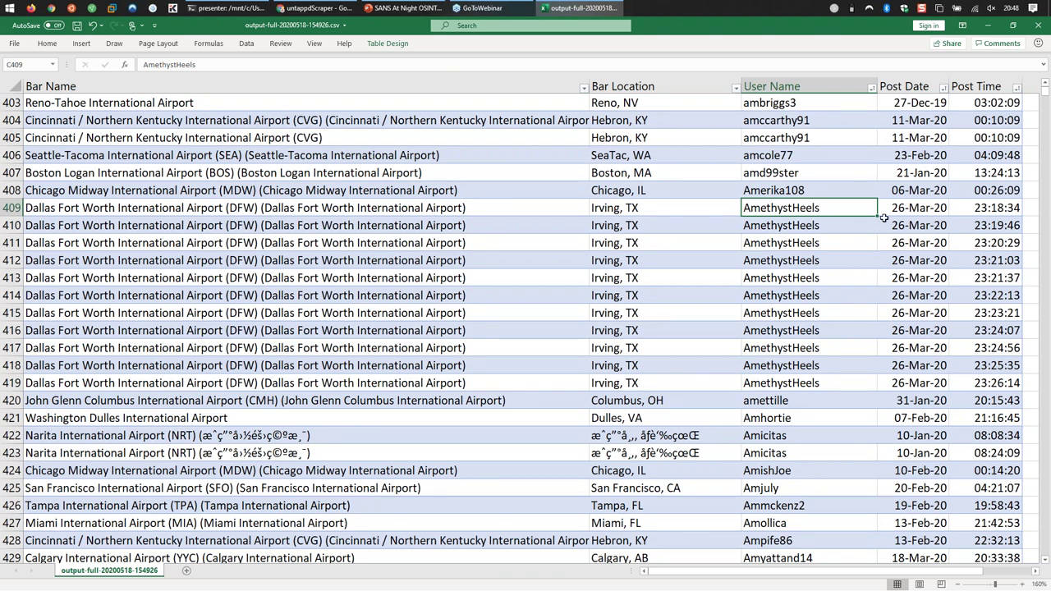
Select that user's 26-Mar-20 dates and post times to read the 23:22:32 average
drag(911, 220, 914, 350)
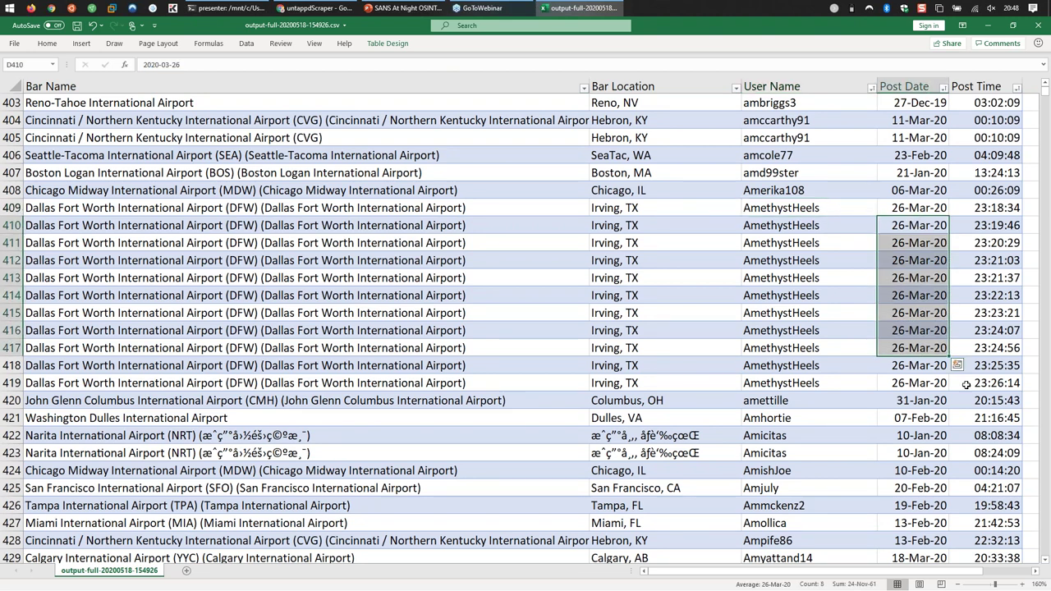
drag(988, 385, 997, 212)
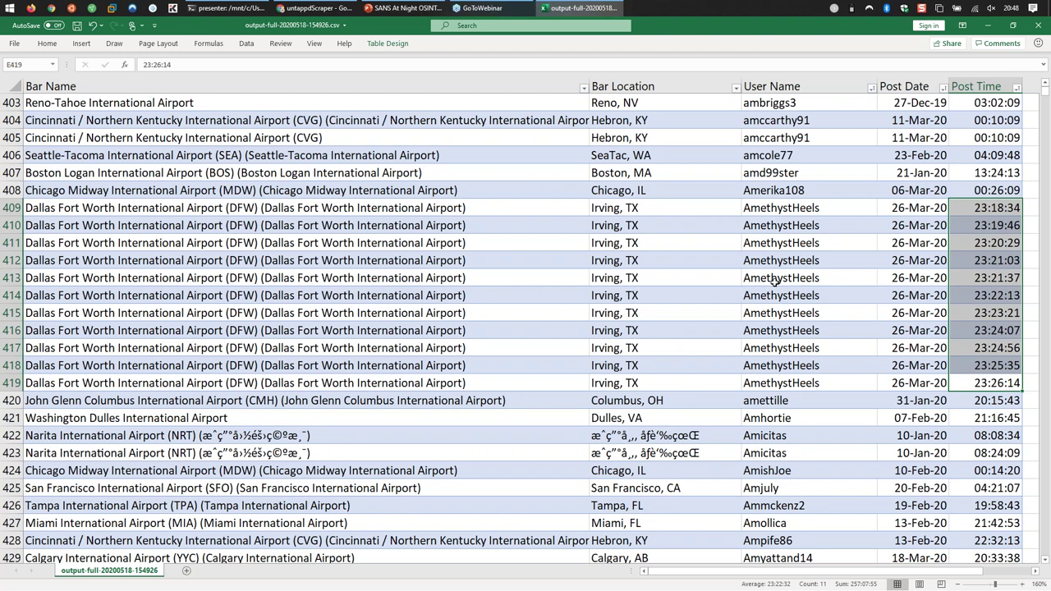
scroll(774, 282, down, 1)
scroll(774, 282, down, 9)
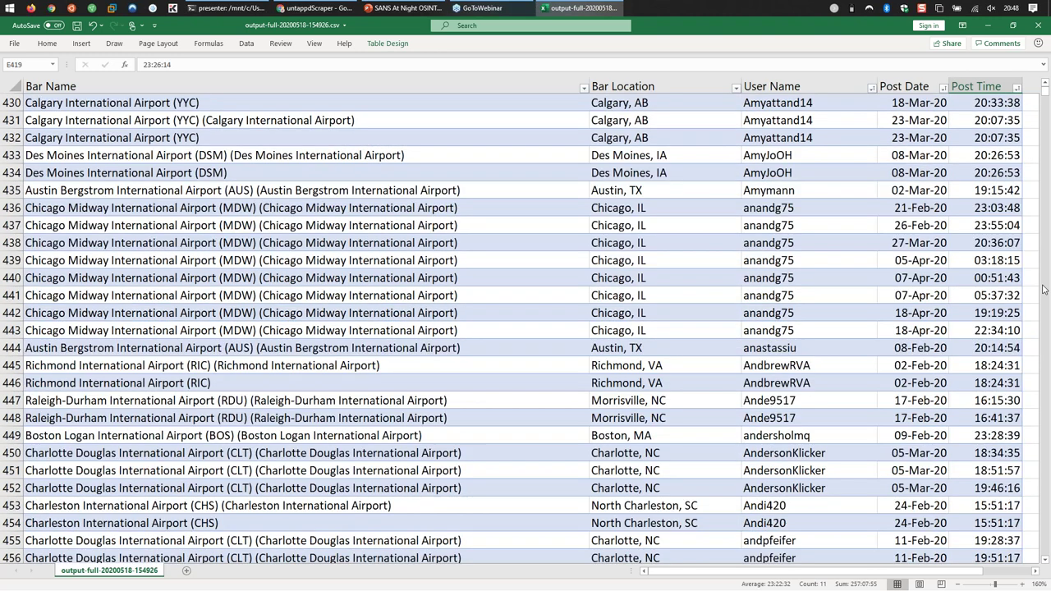
scroll(1044, 289, down, 20)
scroll(1044, 289, down, 20)
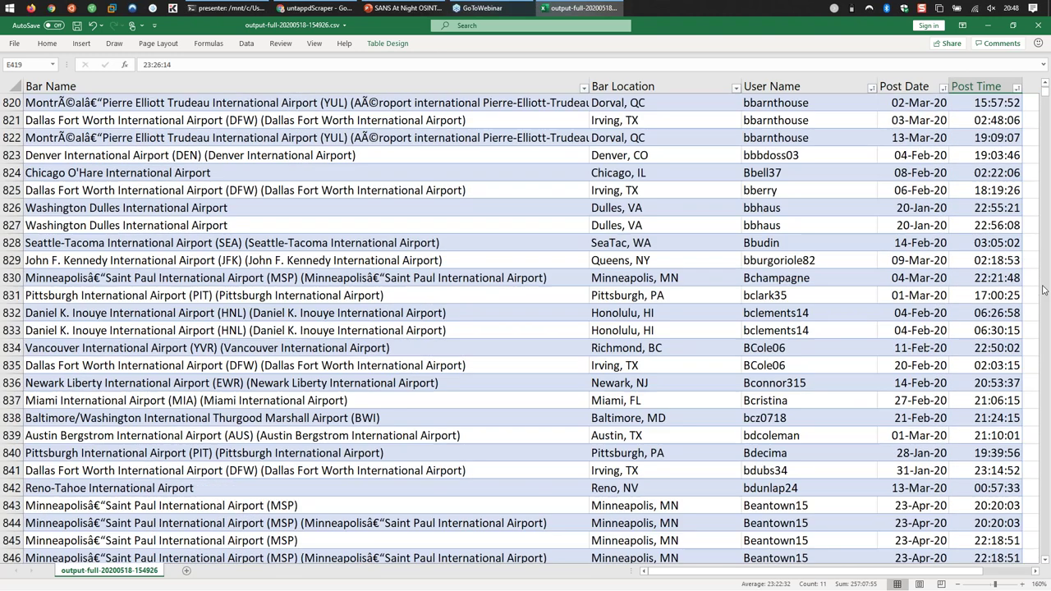
scroll(1044, 289, down, 20)
scroll(1044, 289, down, 20)
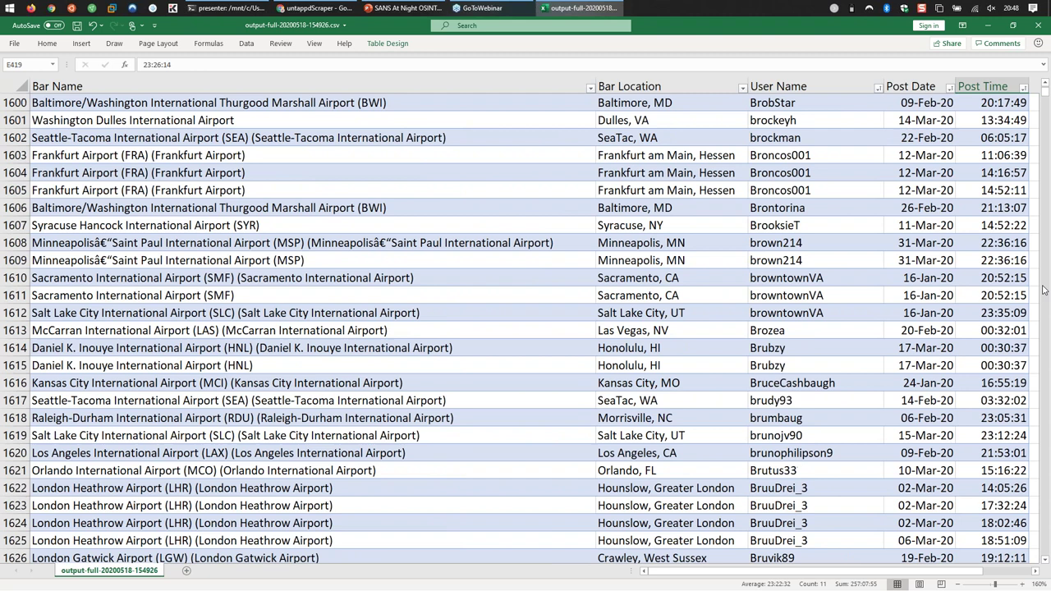
scroll(1043, 289, down, 20)
Re-maximize the Excel window and browse much further down the check-ins
key(super+Down)
drag(1000, 100, 1001, 208)
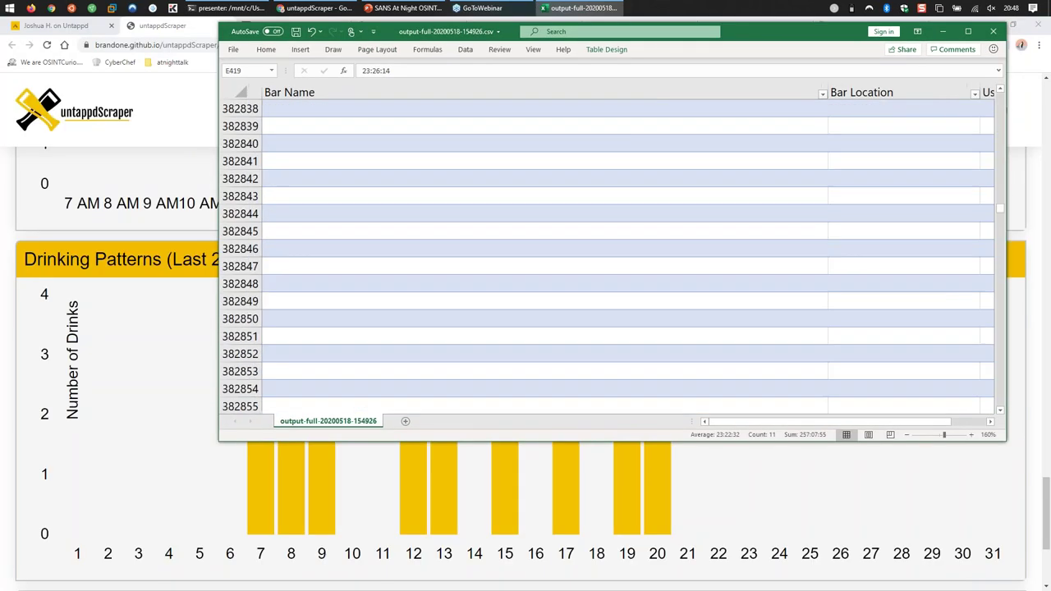
click(970, 32)
drag(1044, 257, 818, 257)
scroll(819, 257, down, 20)
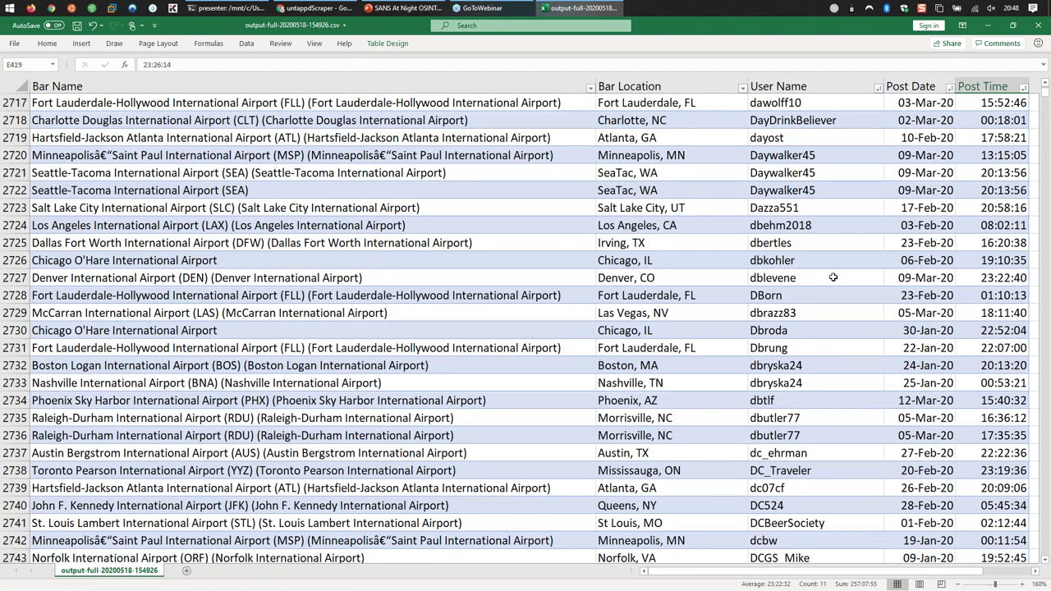
scroll(833, 278, down, 20)
scroll(832, 281, down, 20)
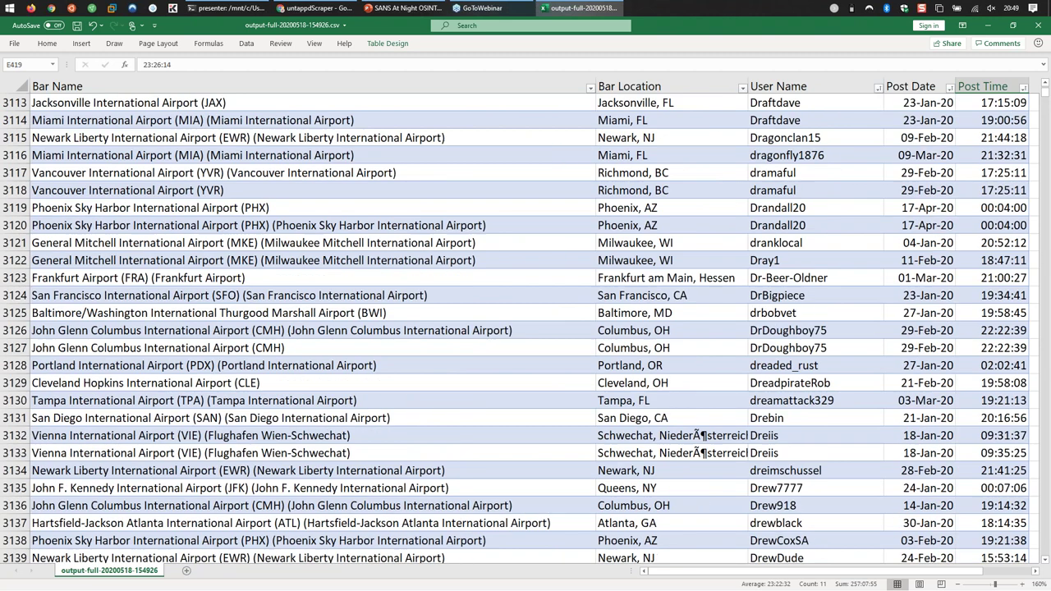
click(878, 87)
Filter the User Name column to one user's 42 check-ins, then return to untappdScraper
click(800, 191)
key(Return)
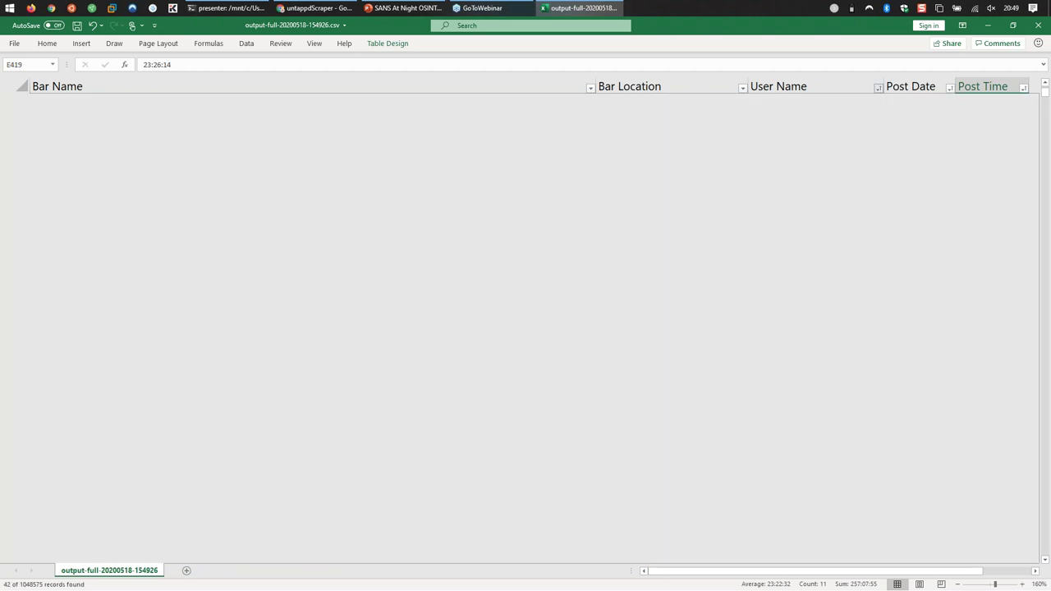
scroll(799, 189, up, 1)
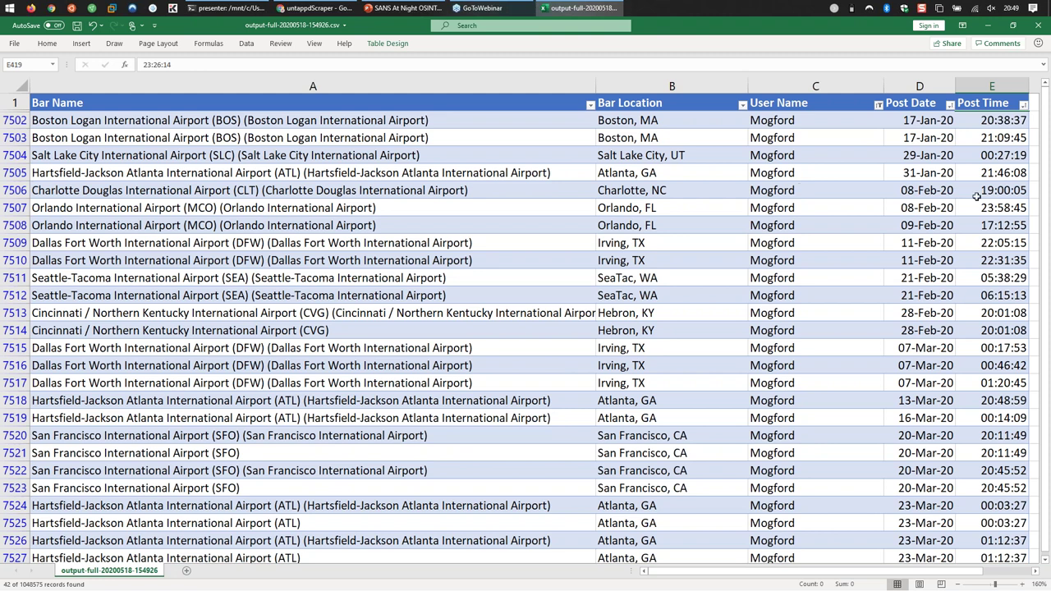
scroll(1007, 207, down, 10)
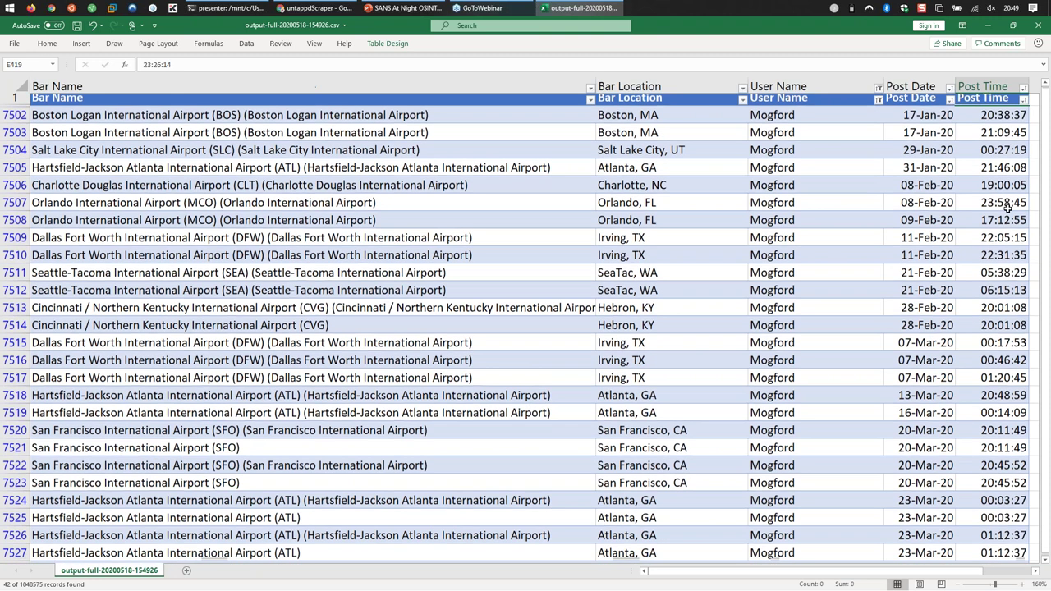
scroll(959, 257, up, 1)
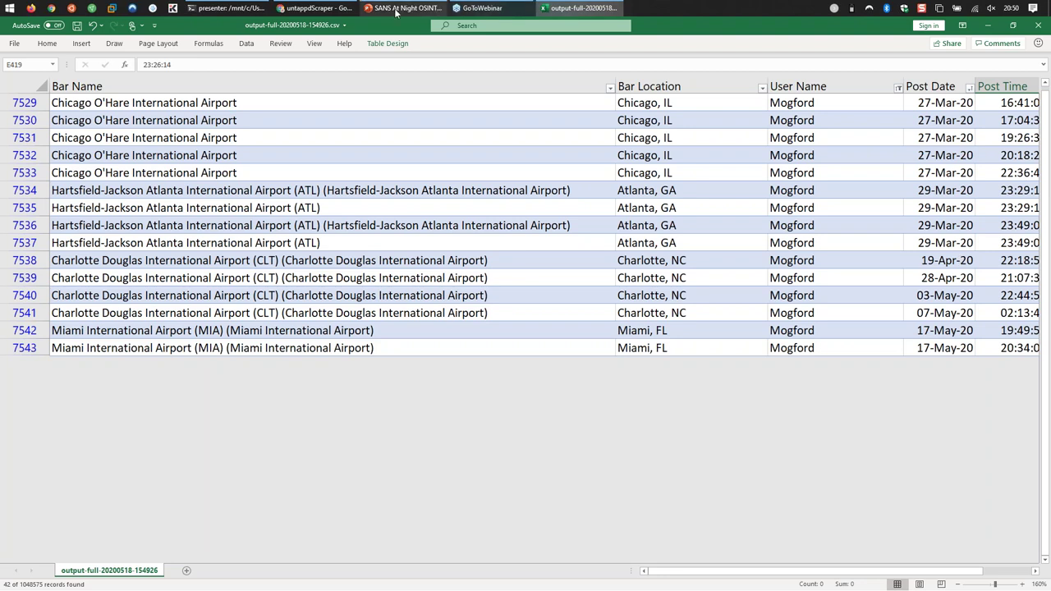
click(316, 8)
Scrape the same user's Untappd profile by entering their username in untappdScraper
click(327, 113)
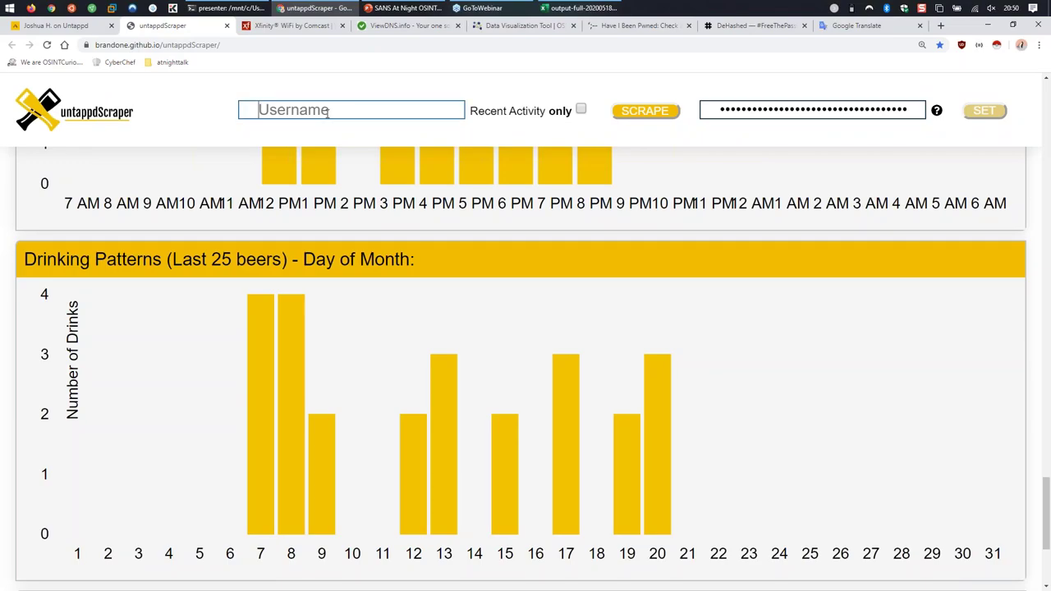
key(Return)
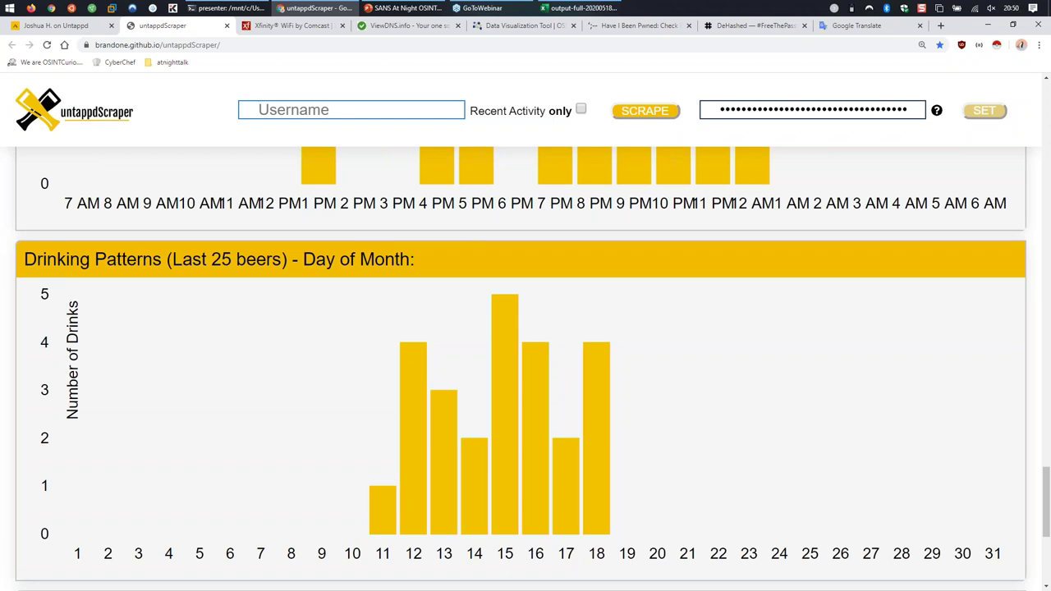
Review their stats (6912 beers, 61 friends) and pick out the Houston Marriott North venue
scroll(404, 264, up, 20)
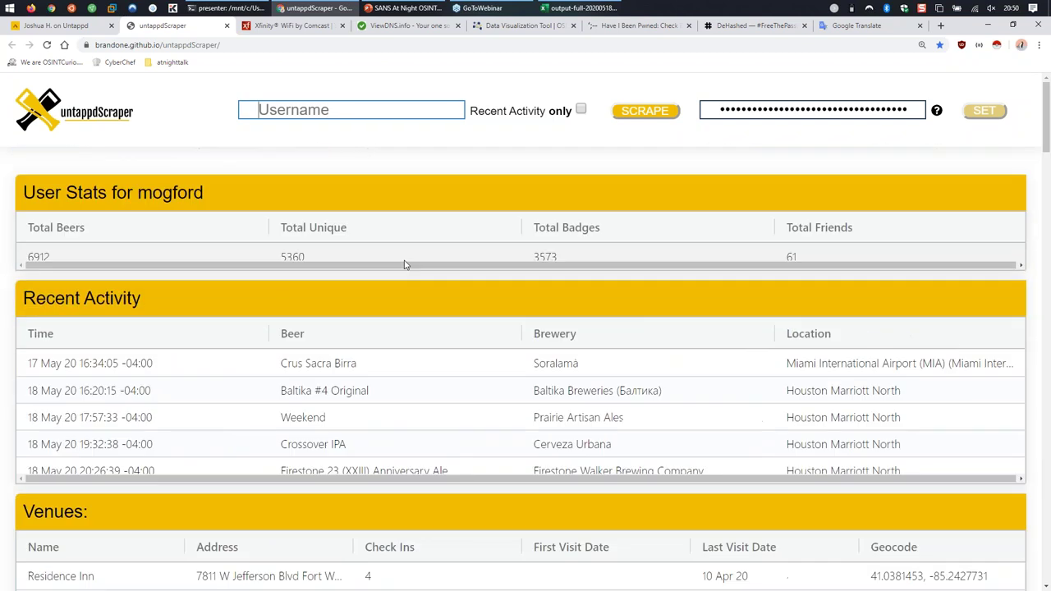
scroll(404, 265, down, 1)
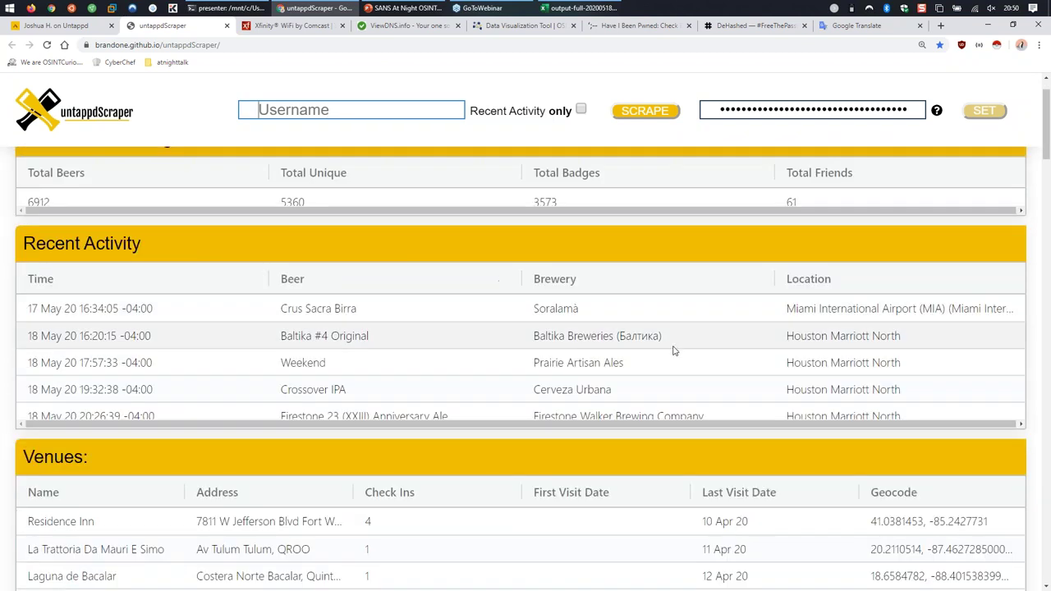
key(ctrl+minus)
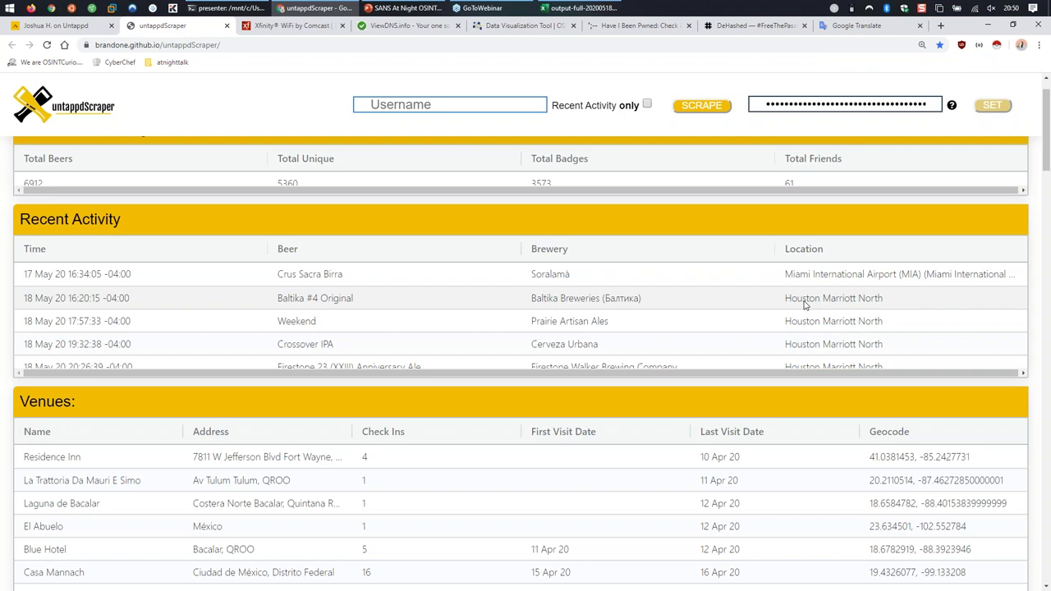
click(804, 305)
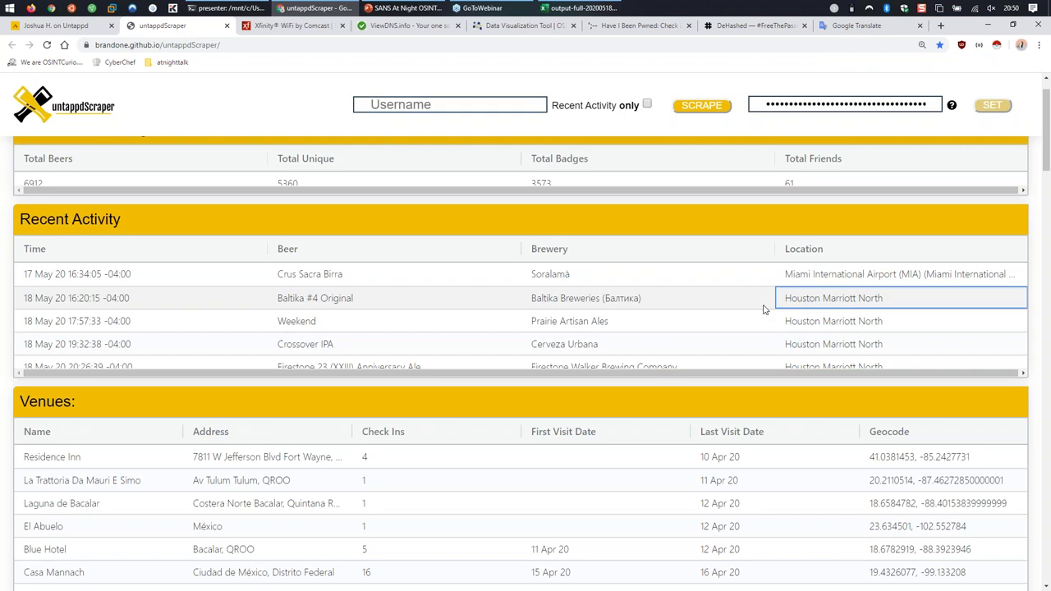
Pan the check-in heat map over Texas, the Southeast and Mexico
scroll(764, 310, down, 1)
scroll(763, 310, down, 10)
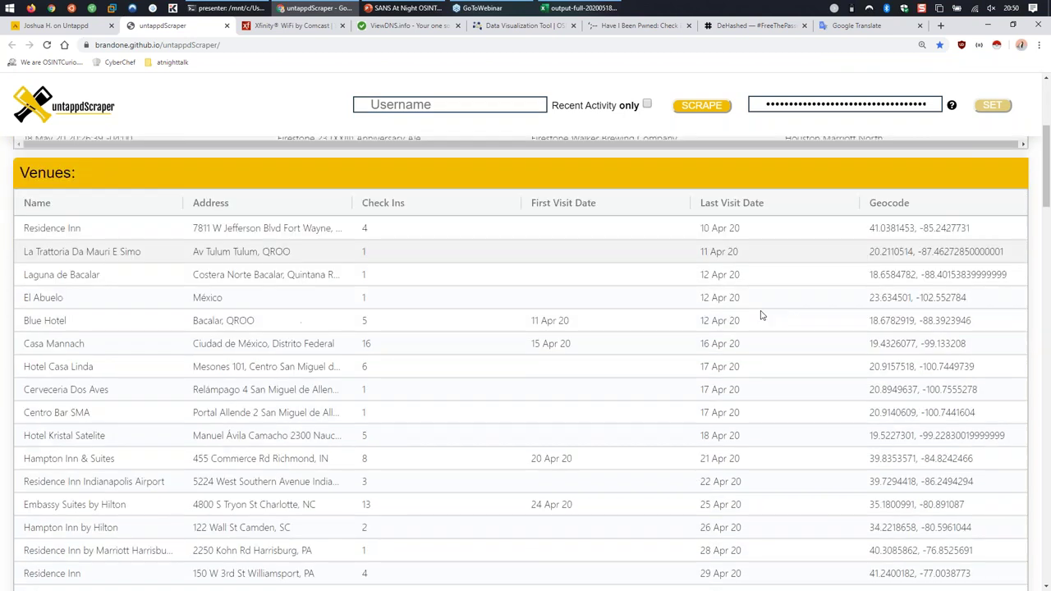
scroll(761, 320, down, 5)
scroll(764, 323, down, 6)
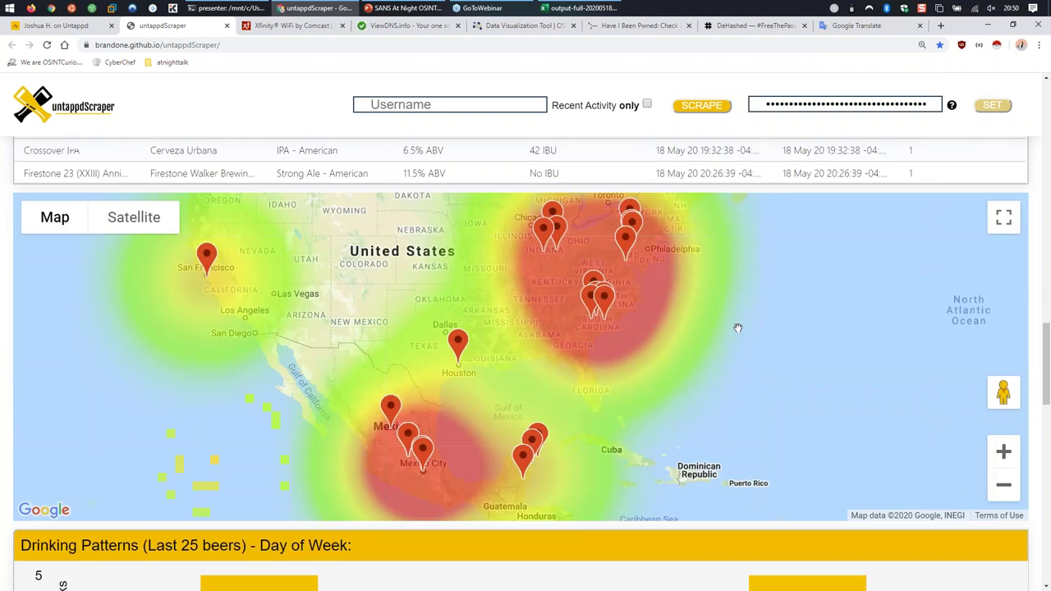
scroll(489, 389, up, 1)
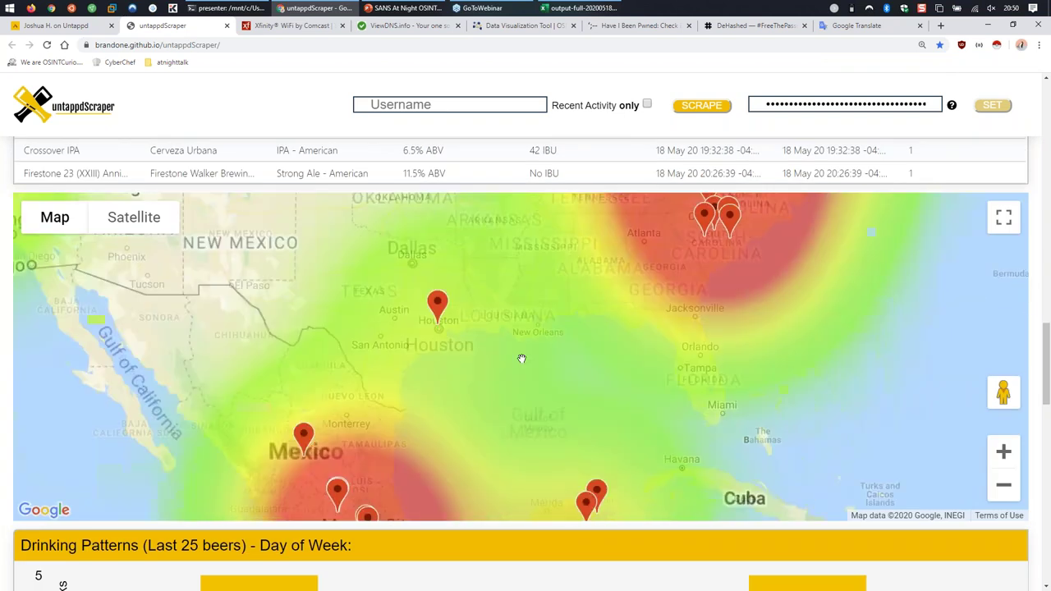
drag(547, 324, 552, 388)
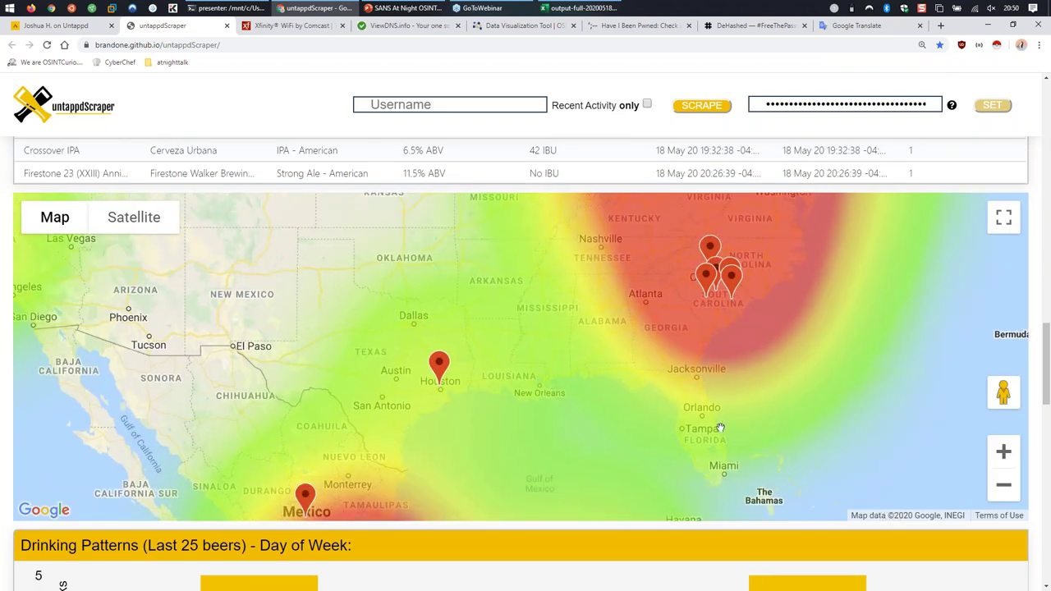
drag(548, 439, 558, 363)
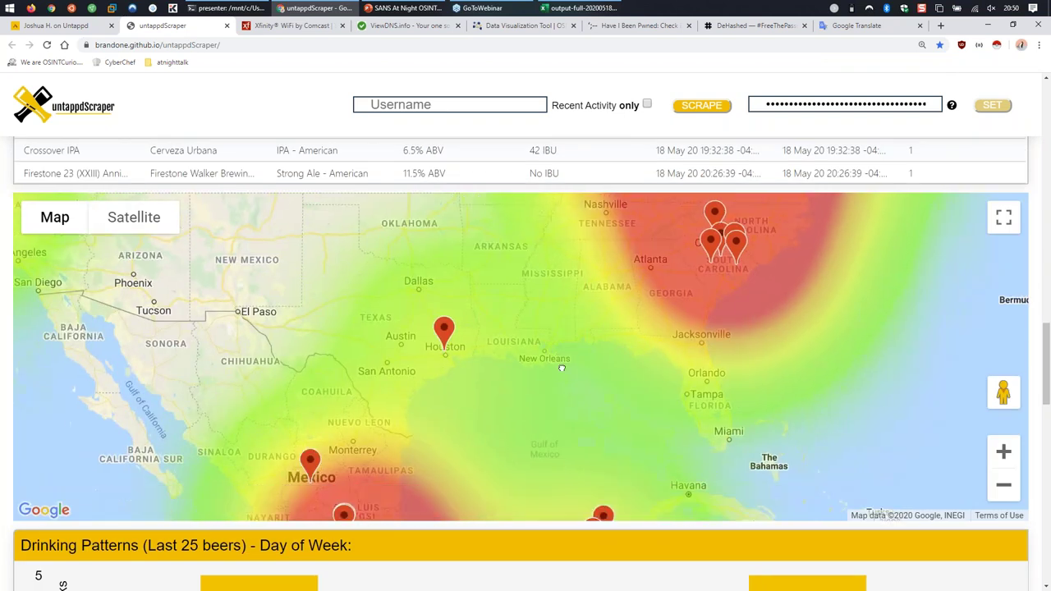
Zoom the map out and back onto the Gulf, then close the Untappd and untappdScraper tabs
mouse_move(462, 302)
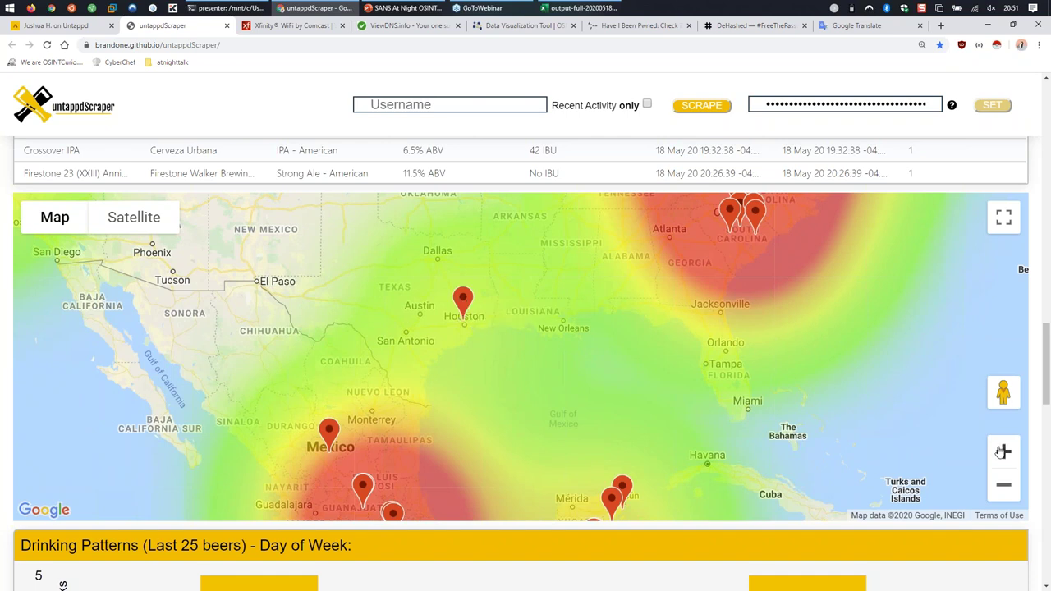
click(1003, 485)
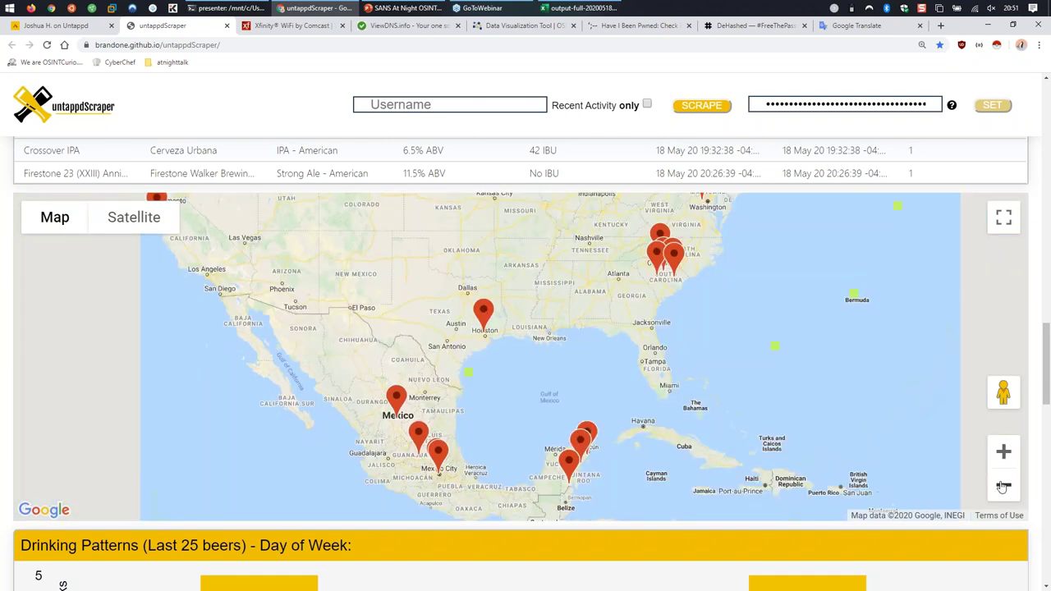
click(1003, 484)
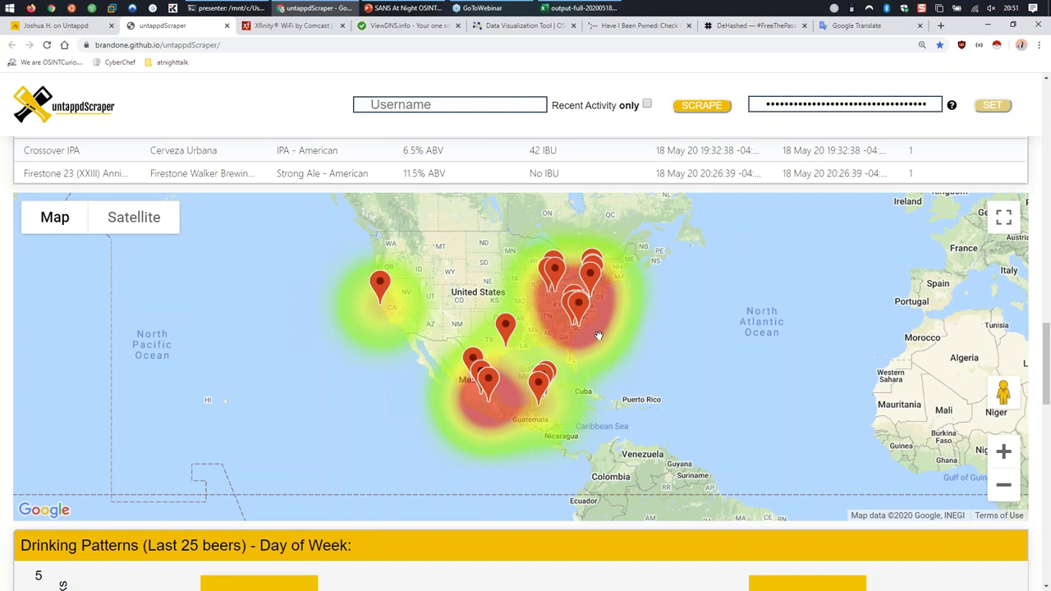
click(1002, 460)
click(1003, 462)
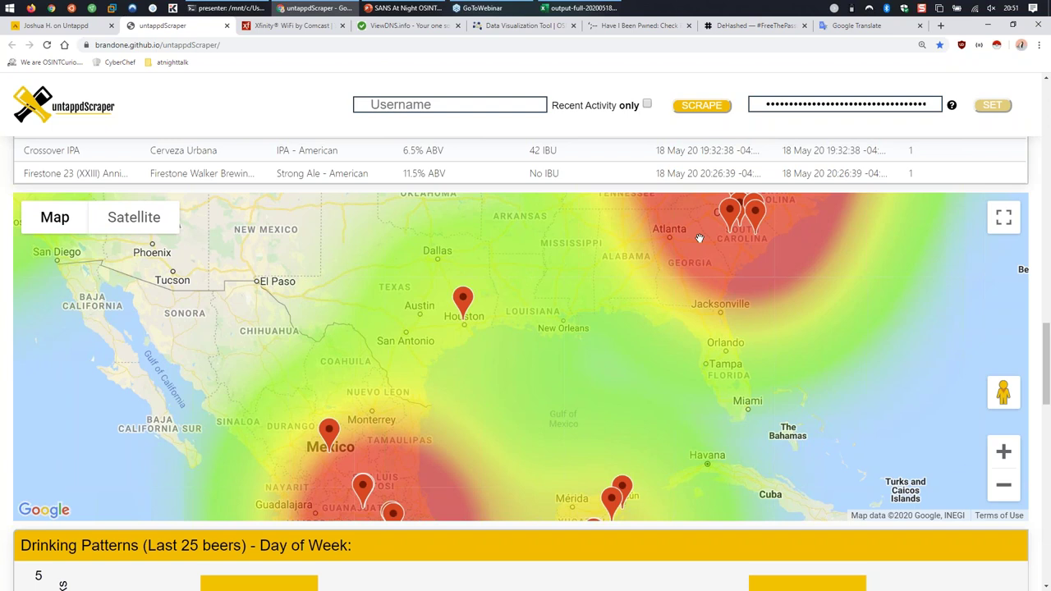
click(112, 27)
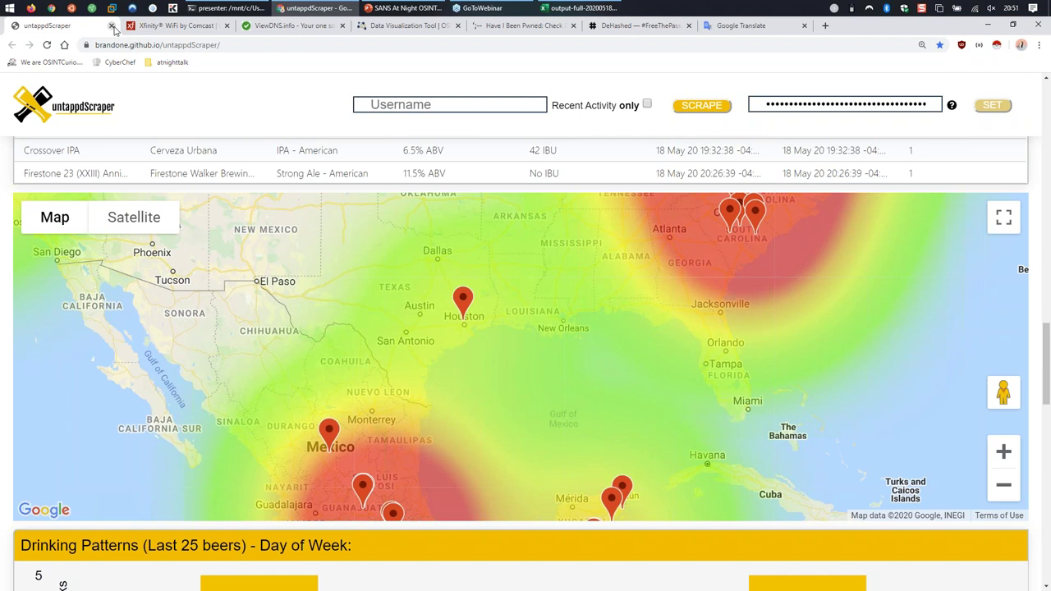
click(112, 26)
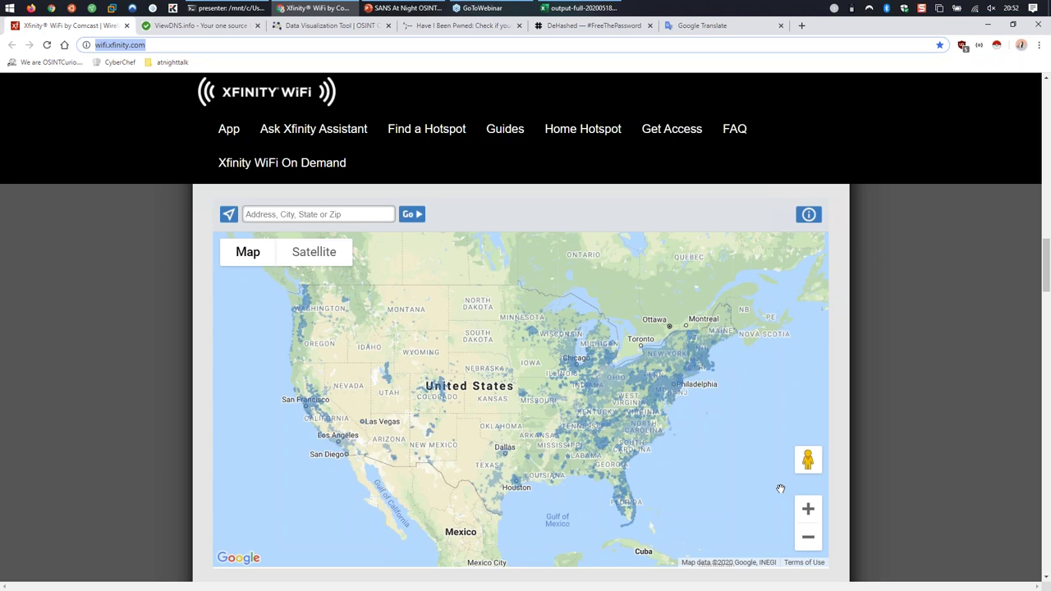
Zoom the hotspot map in to Harrisonville and pan south toward Garden City
click(808, 509)
click(810, 510)
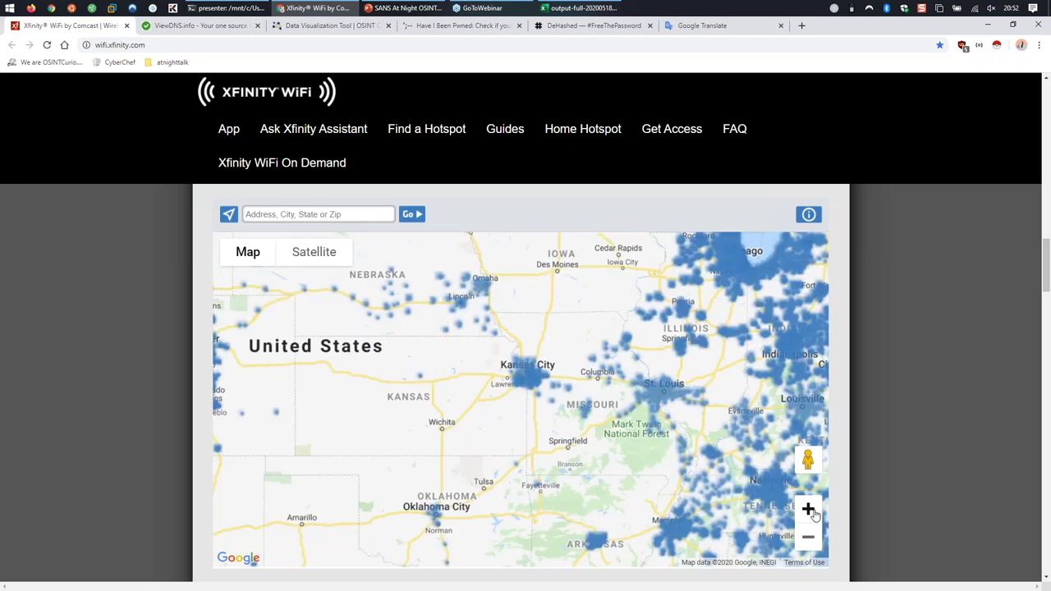
click(809, 509)
click(809, 509)
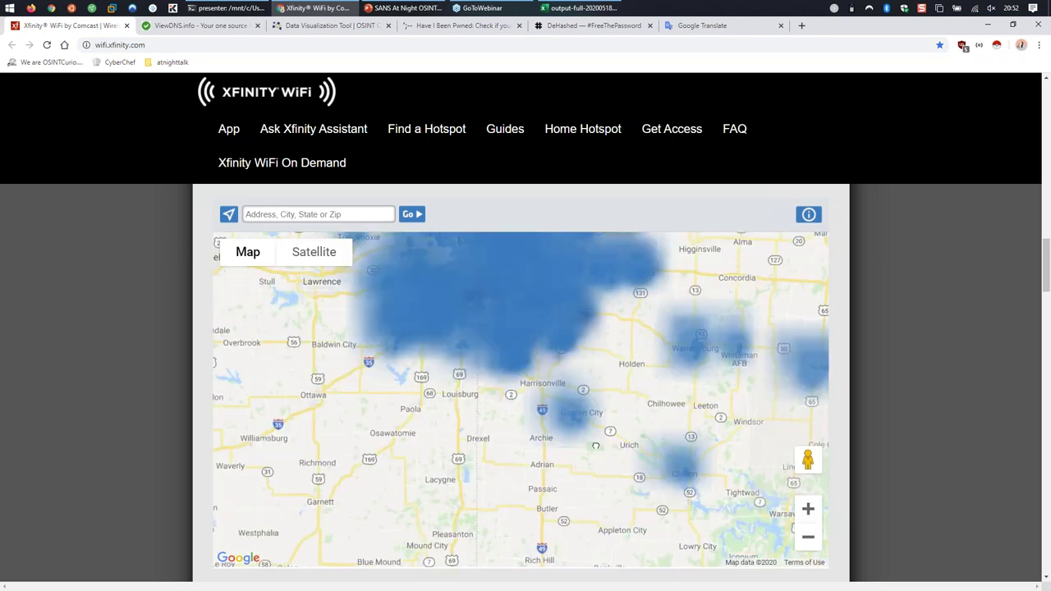
scroll(544, 382, up, 3)
drag(545, 373, 558, 284)
drag(493, 493, 509, 370)
drag(516, 460, 514, 352)
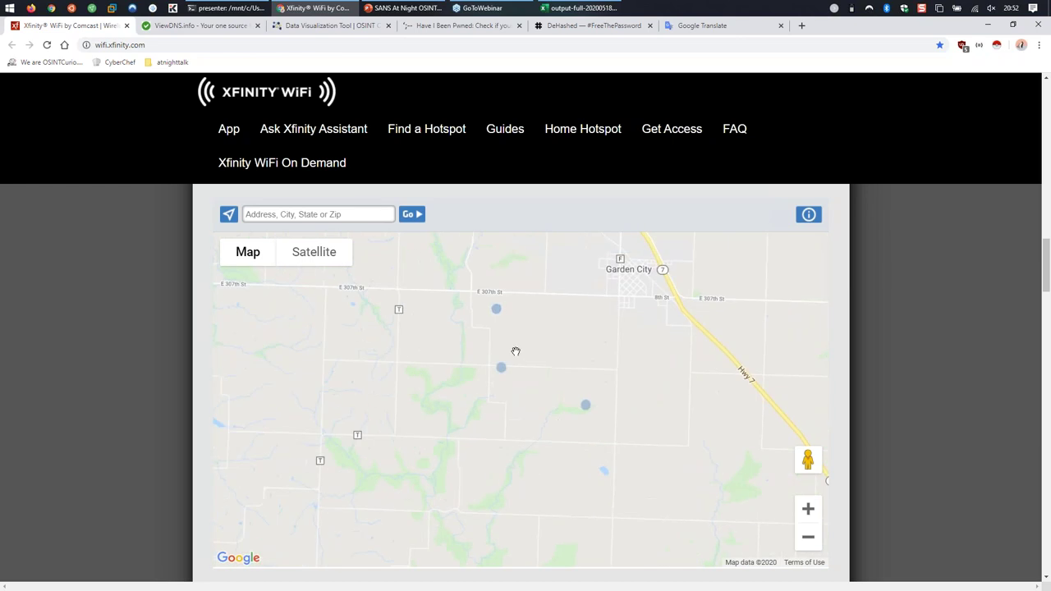
Zoom in to street level and centre the four hotspots just south of E 315th St
click(808, 510)
click(808, 509)
scroll(574, 402, up, 1)
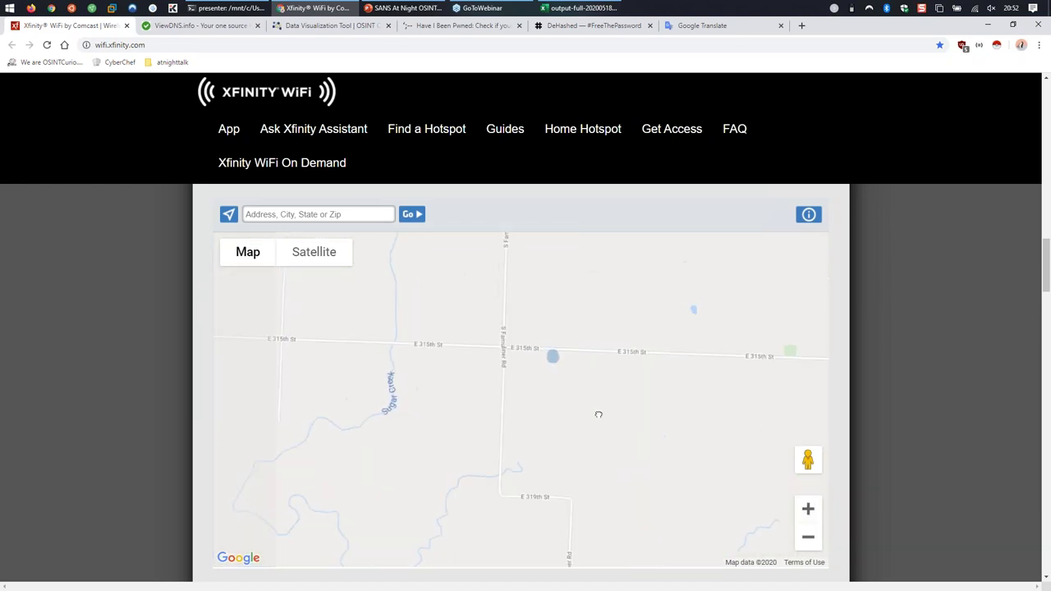
click(808, 509)
click(807, 509)
drag(739, 476, 560, 438)
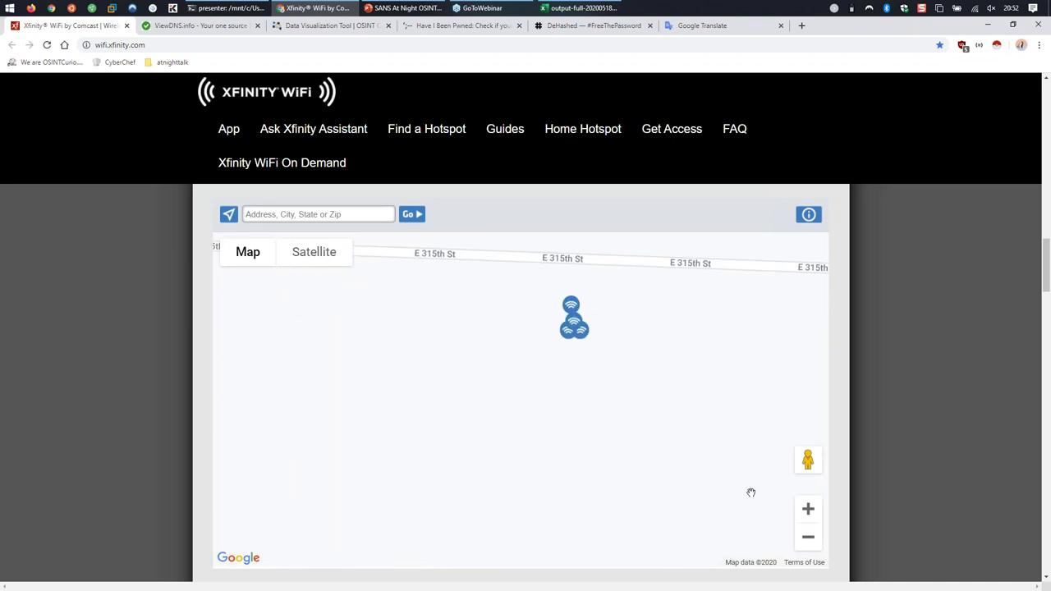
click(808, 509)
drag(698, 320, 586, 461)
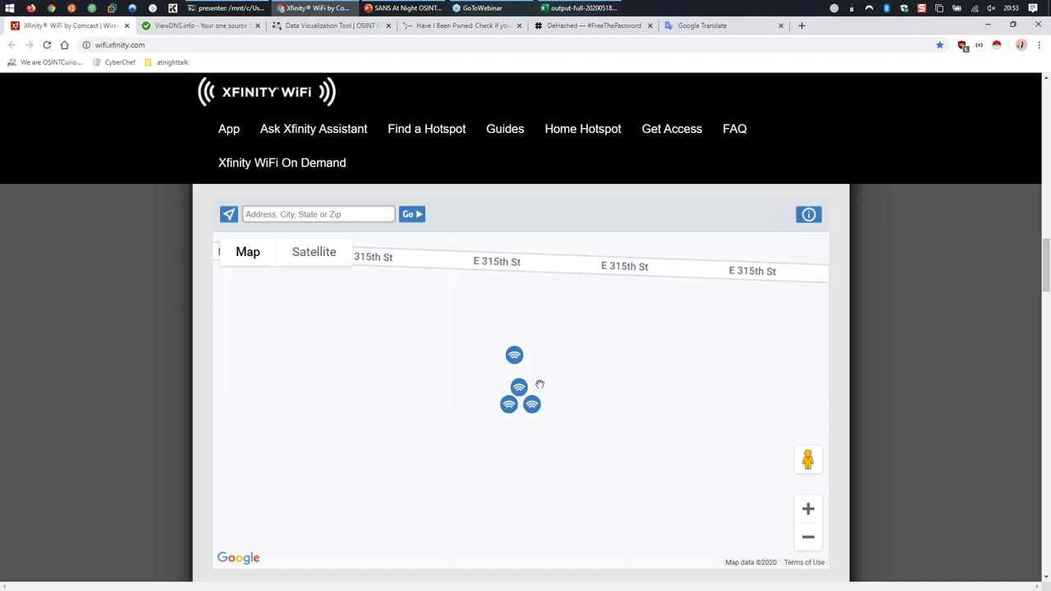
Zoom the hotspot map back out and centre the Peculiar, Missouri hotspot cluster
click(807, 542)
click(807, 542)
click(808, 542)
click(807, 542)
click(807, 540)
click(807, 540)
scroll(692, 550, down, 1)
scroll(691, 550, down, 3)
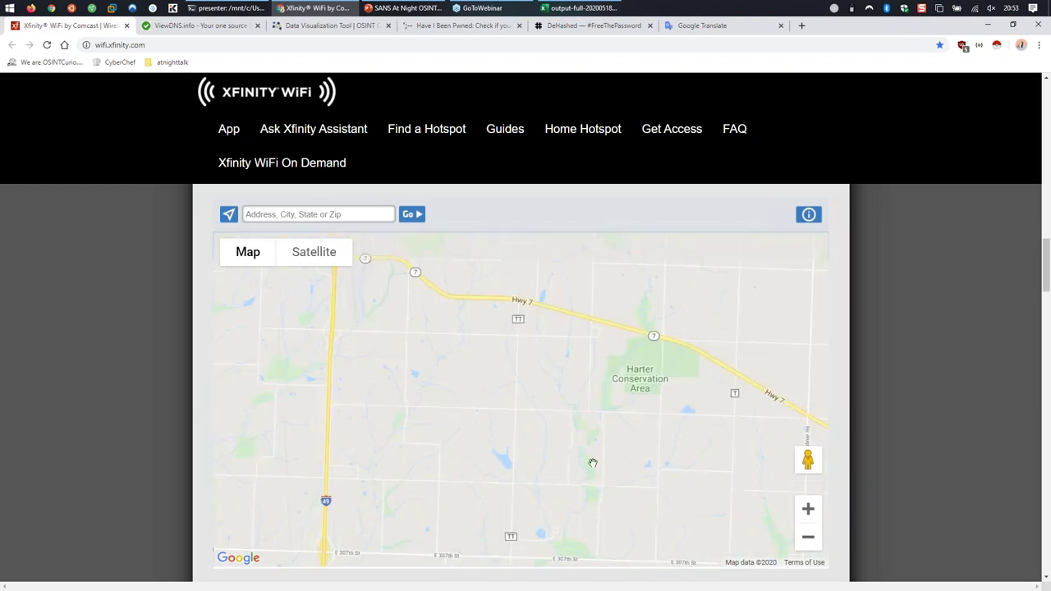
scroll(661, 544, down, 1)
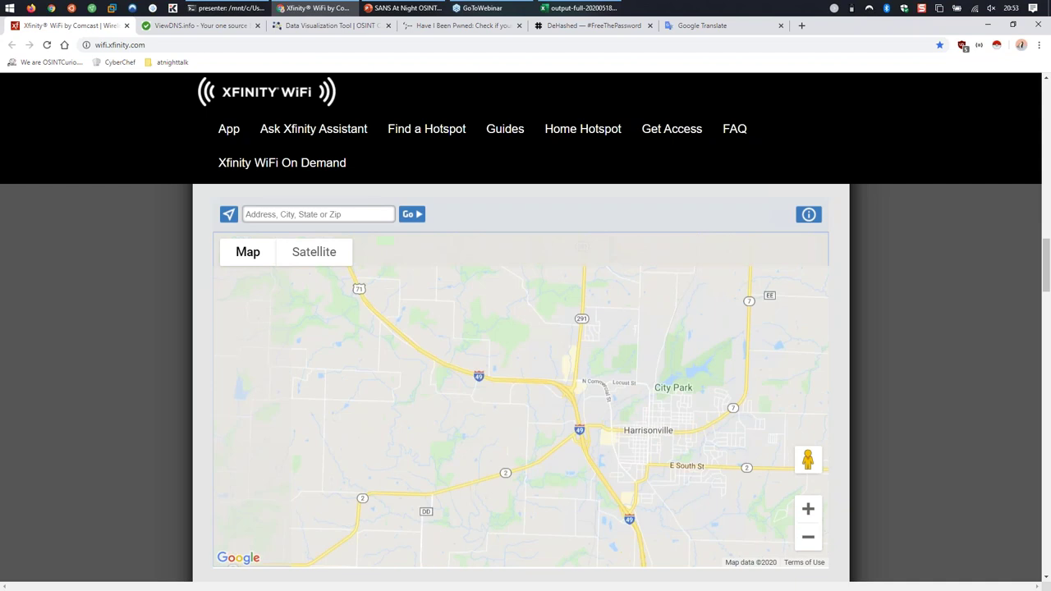
click(808, 540)
drag(368, 251, 473, 419)
Open the details of a Main St hotspot in Peculiar, then close the Xfinity map tab
scroll(475, 419, up, 2)
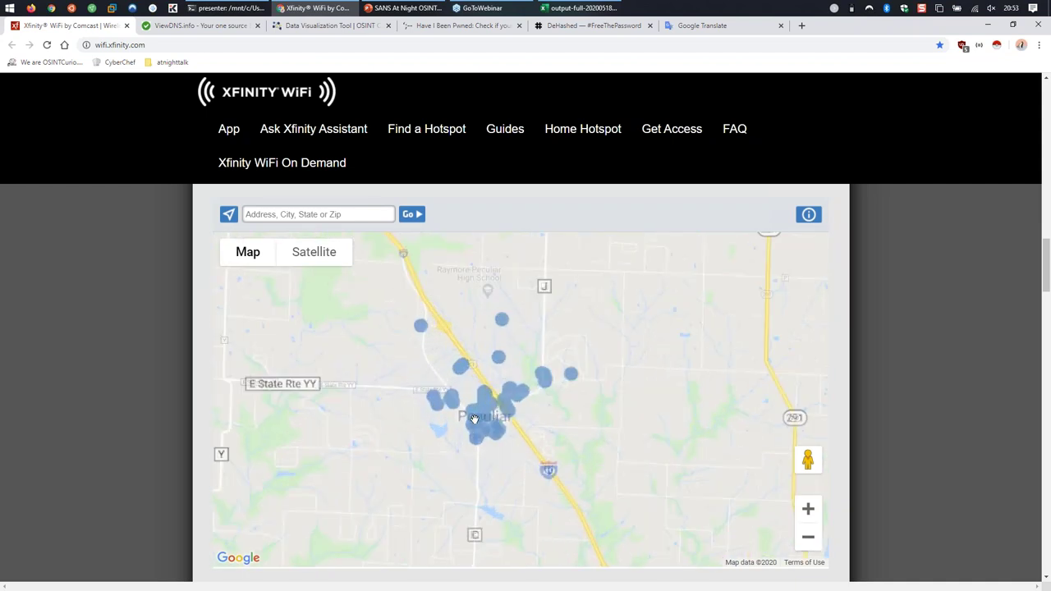
scroll(490, 421, up, 2)
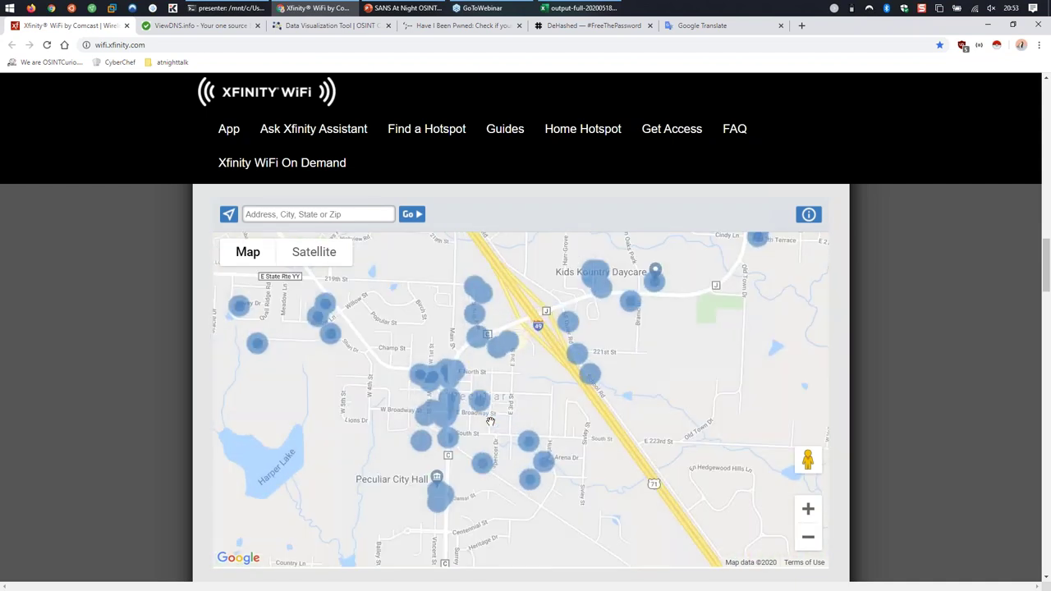
scroll(451, 417, up, 1)
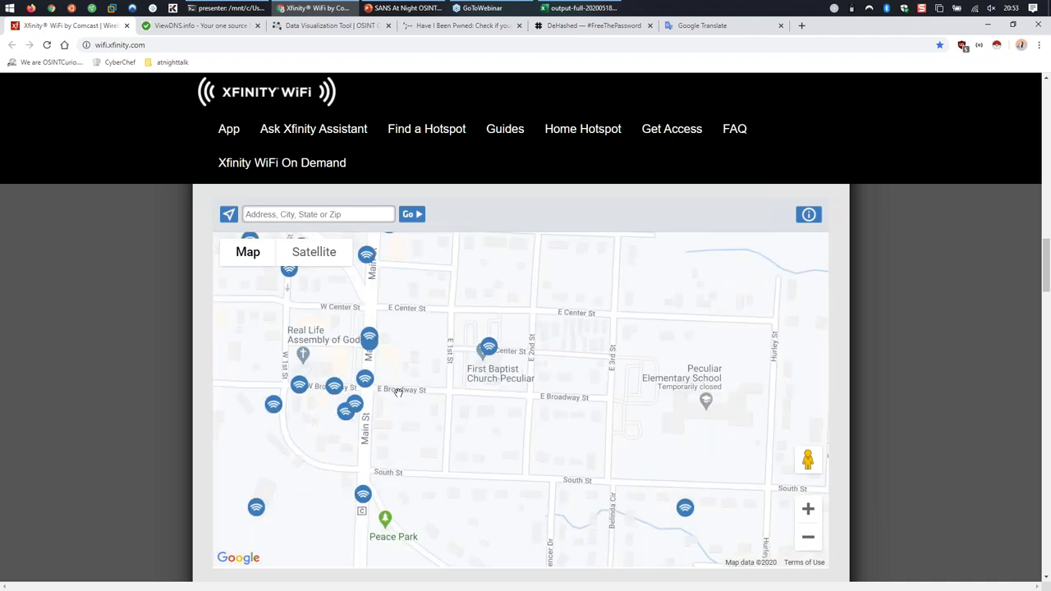
click(471, 415)
scroll(476, 438, up, 2)
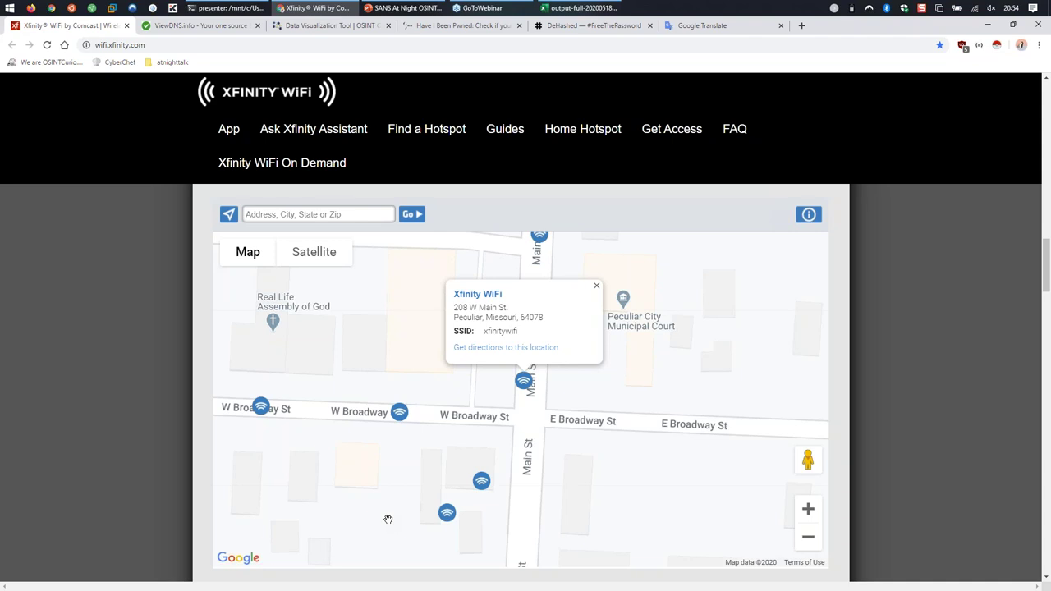
click(127, 26)
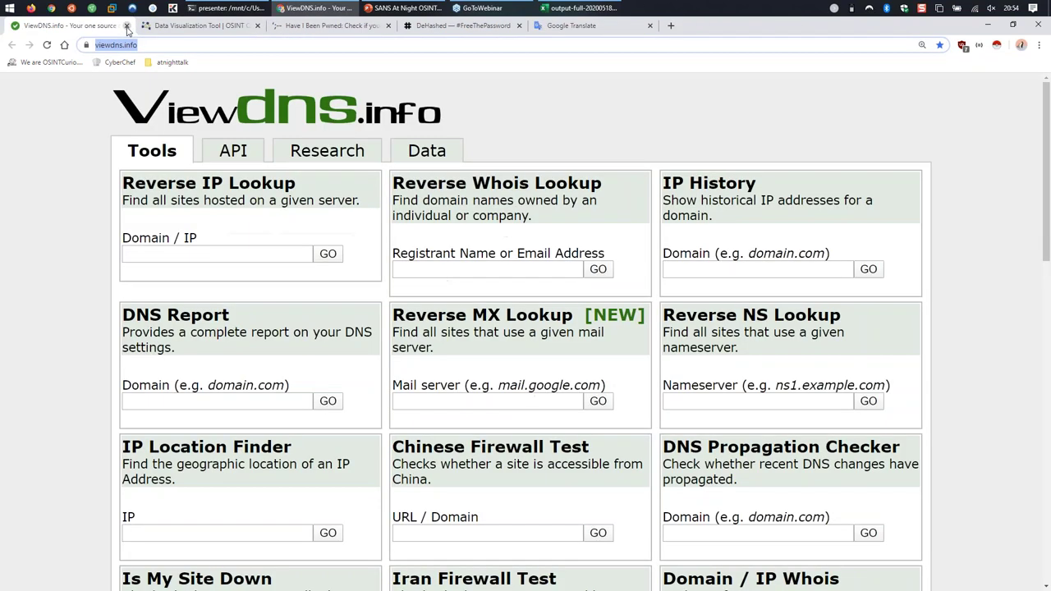
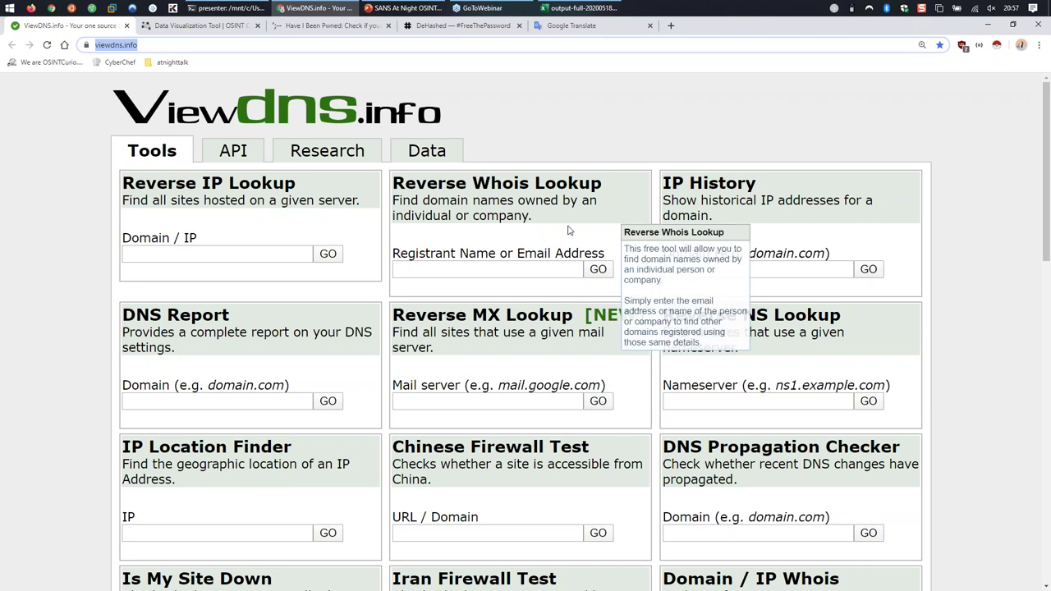
Run a reverse Whois lookup on a sample e-mail address, finding yourdomainoftest.com
click(499, 270)
text(johndoe)
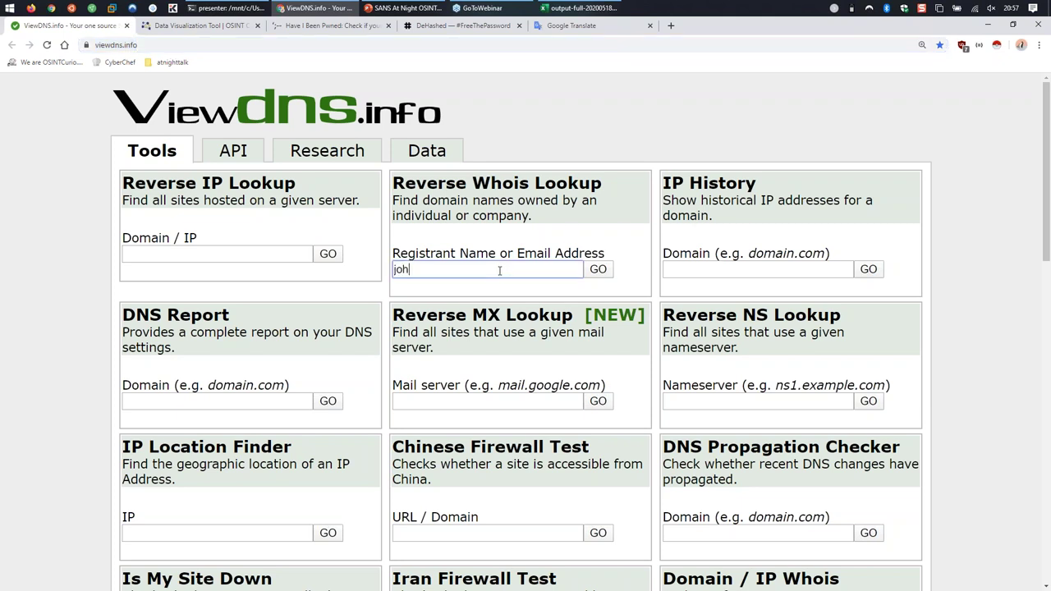
text(xample.com)
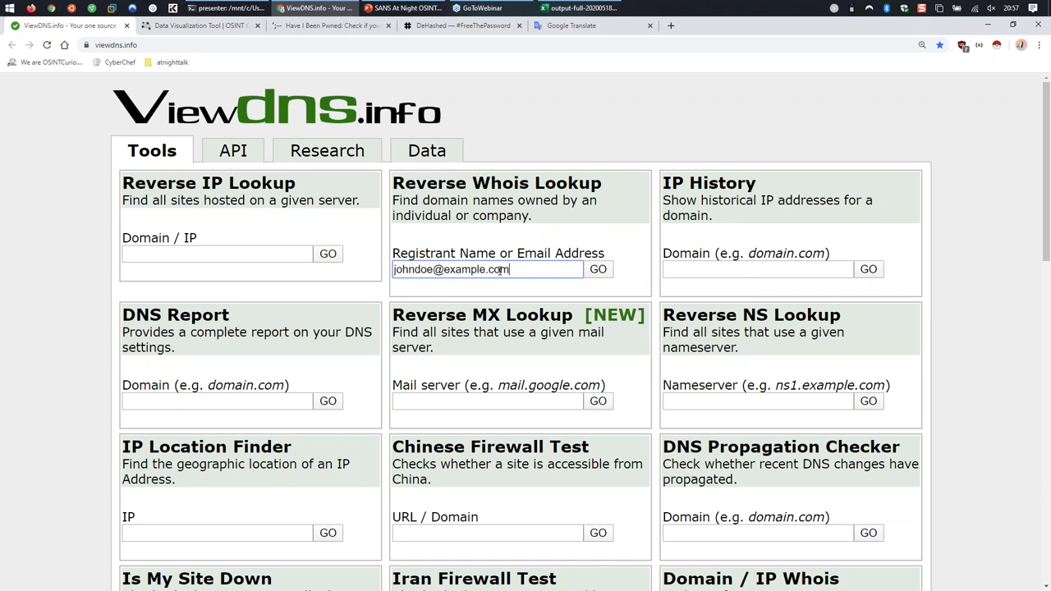
key(Return)
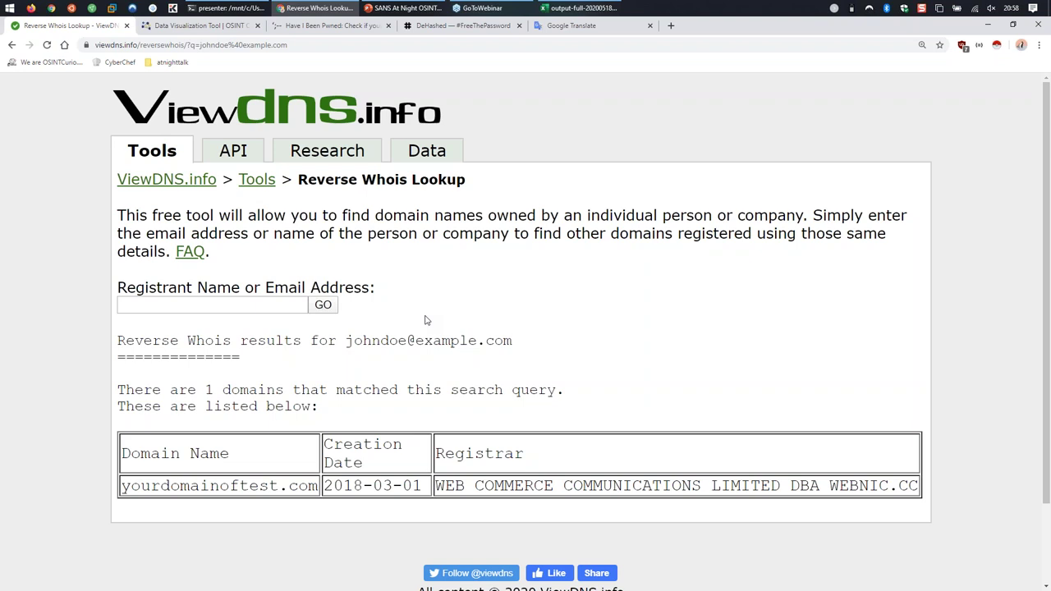
click(249, 305)
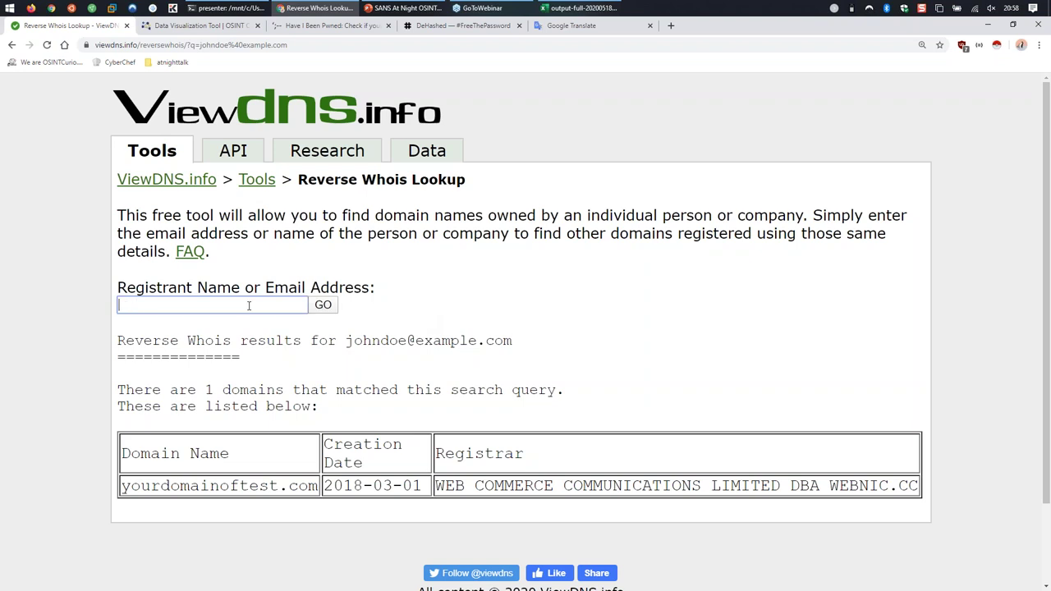
text(@apple.com)
key(Return)
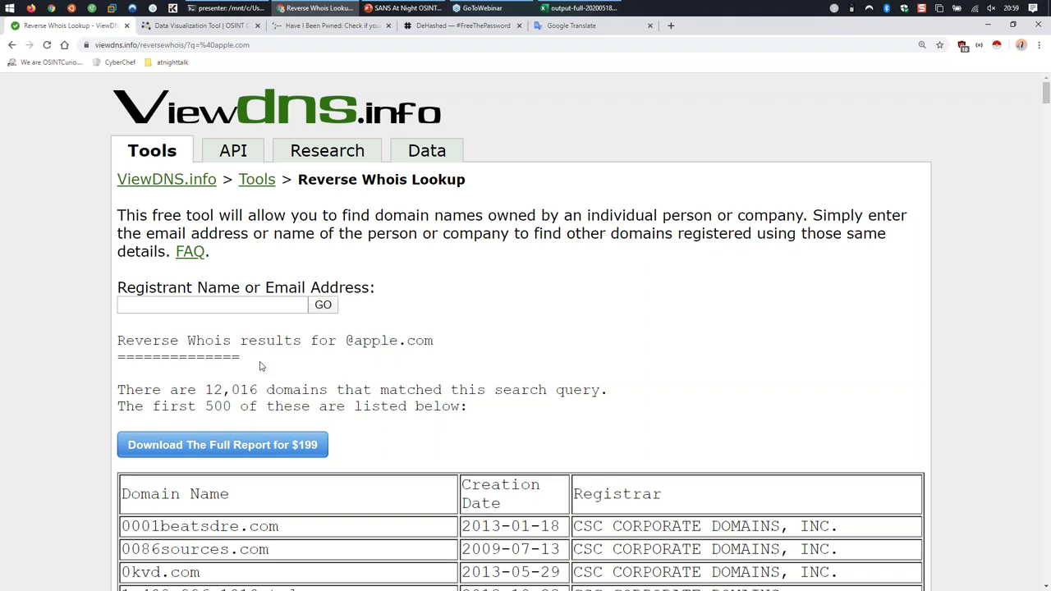
drag(240, 406, 144, 405)
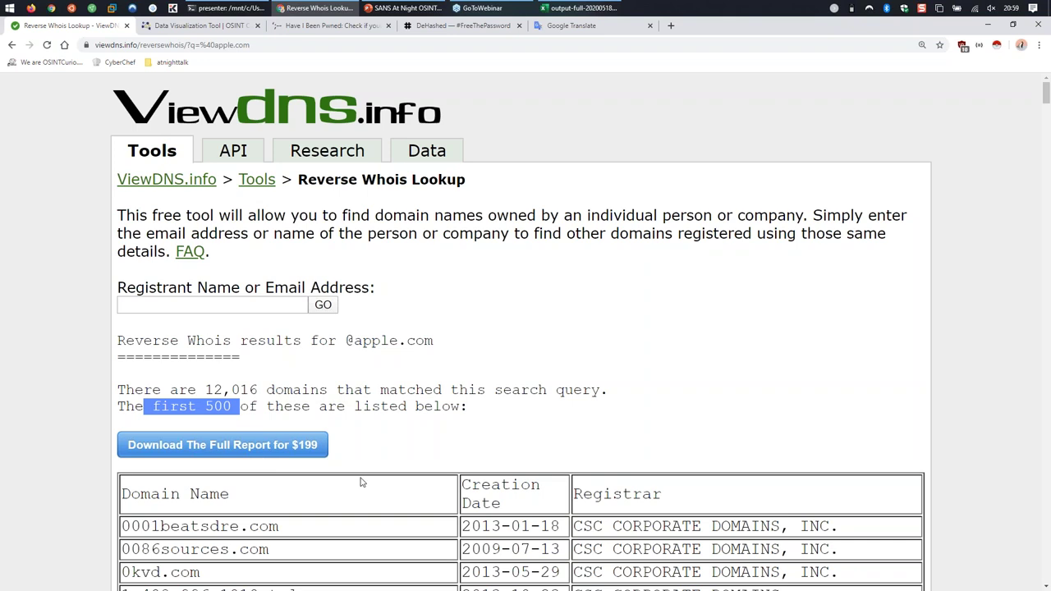
click(373, 378)
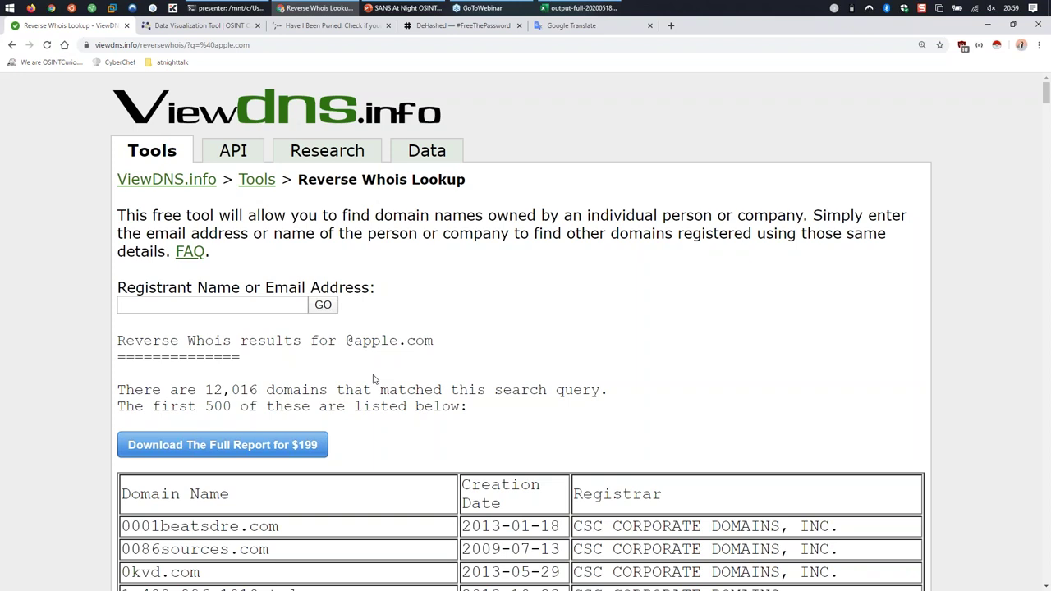
scroll(373, 378, down, 5)
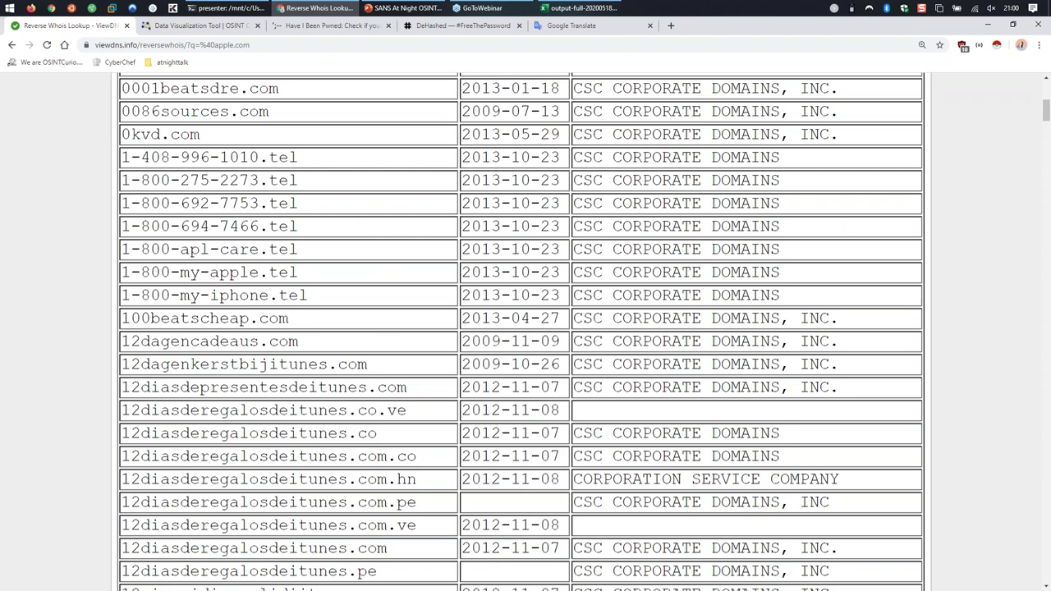
drag(574, 180, 780, 180)
drag(574, 134, 825, 137)
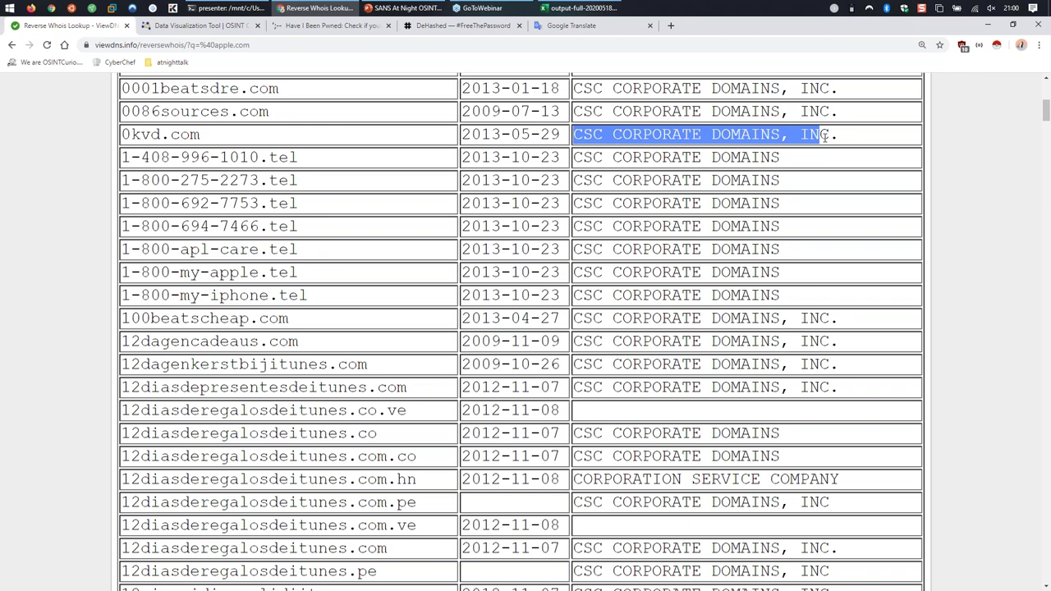
click(997, 46)
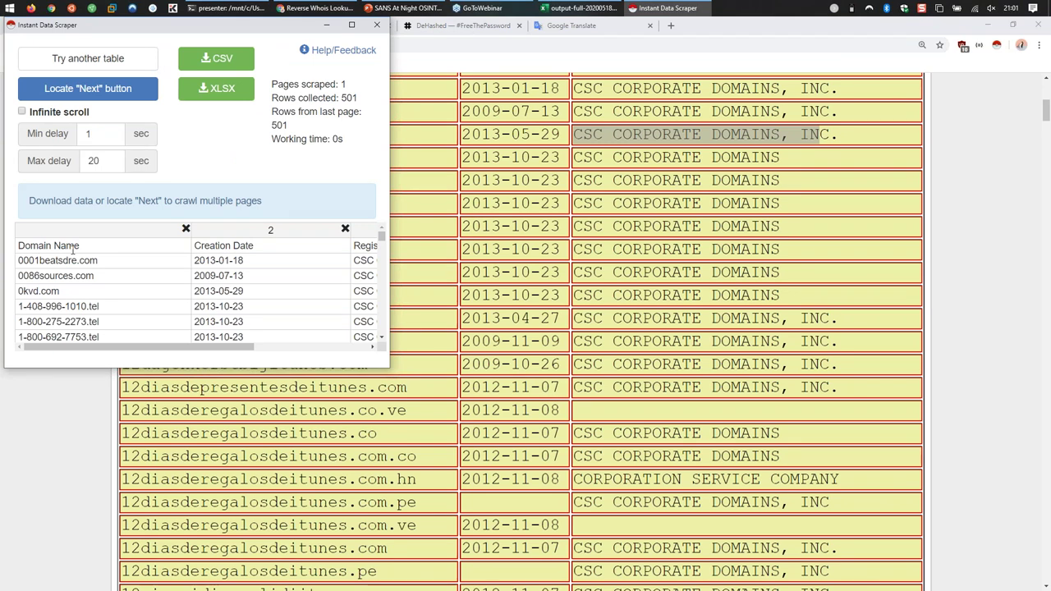
drag(217, 349, 292, 349)
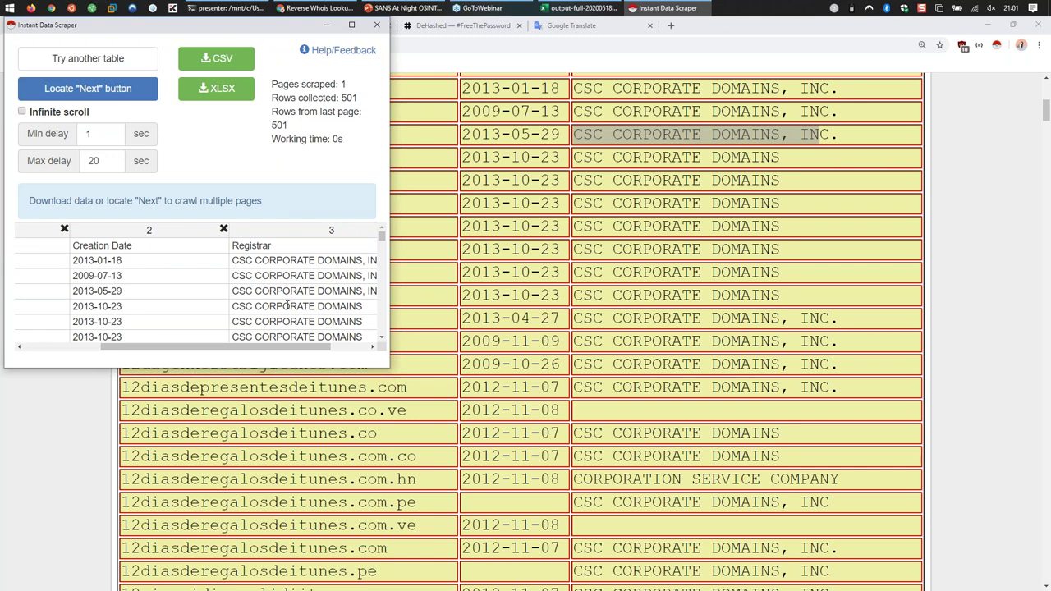
click(216, 62)
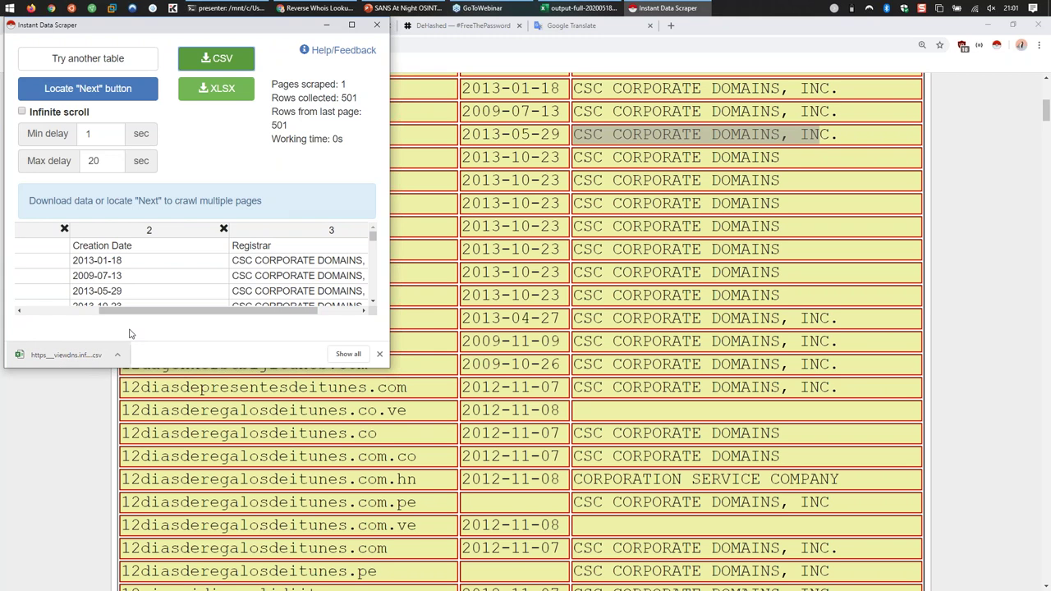
click(377, 25)
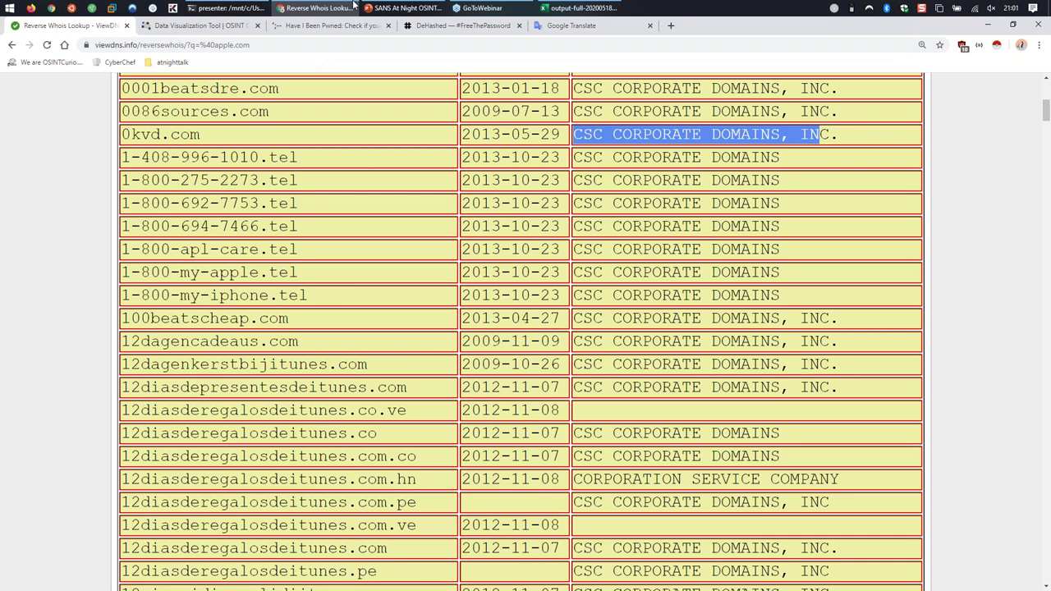
Load the downloaded ViewDNS CSV into OSINT Combine's Data Visualization Tool as a network graph
click(173, 28)
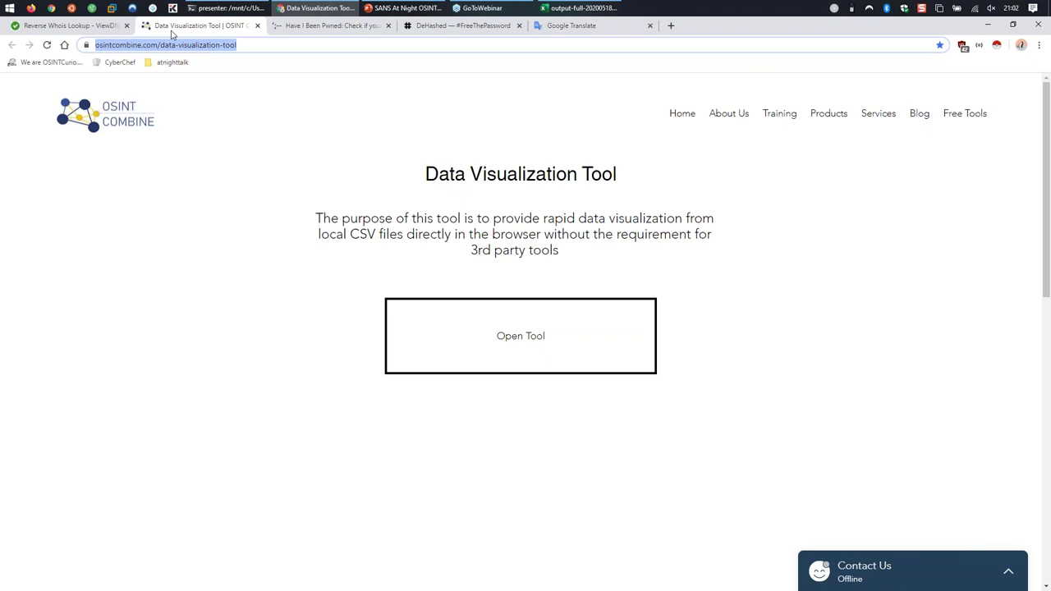
click(516, 338)
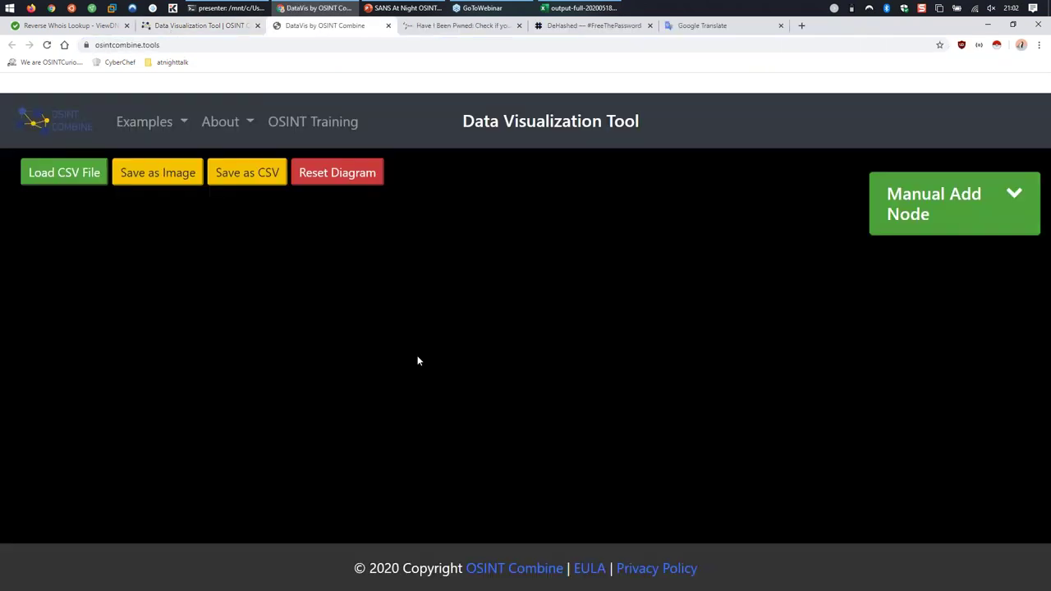
click(54, 171)
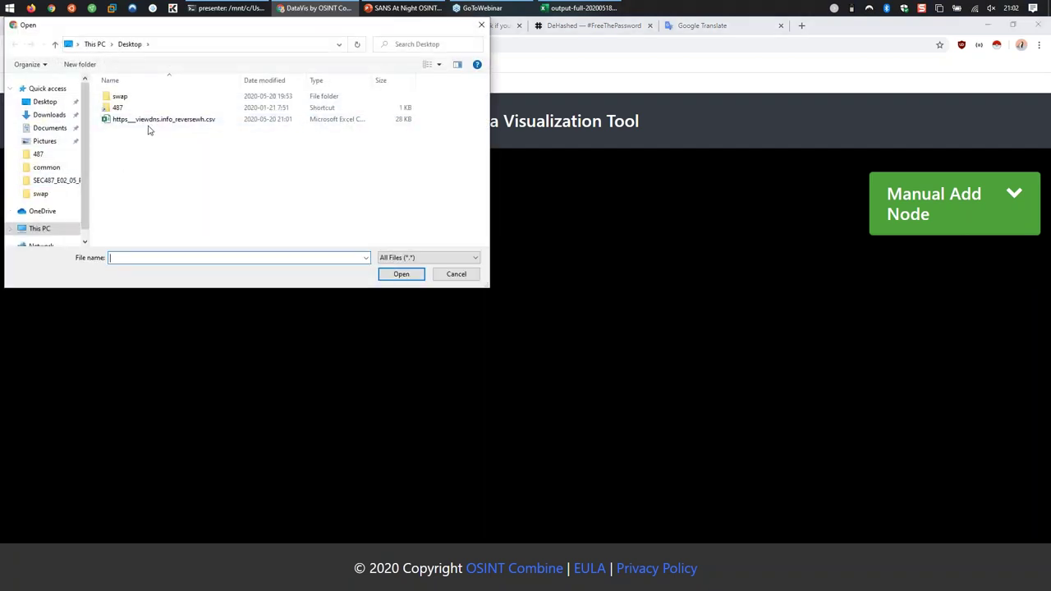
double_click(151, 120)
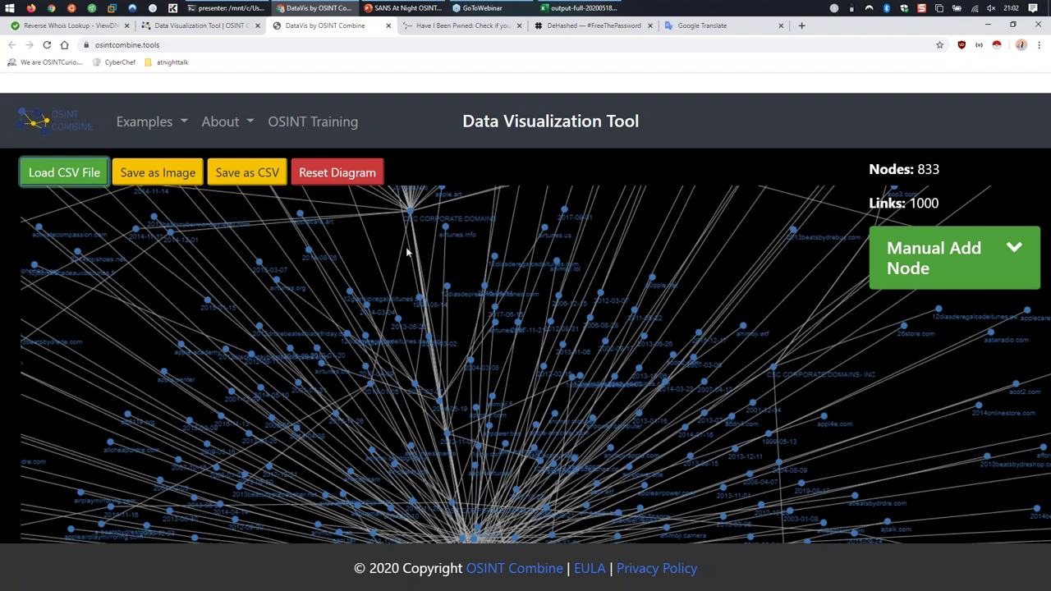
Zoom into the graph and reposition the CSC CORPORATE DOMAINS hub, merging clusters into one burst
scroll(406, 252, up, 3)
scroll(383, 276, up, 3)
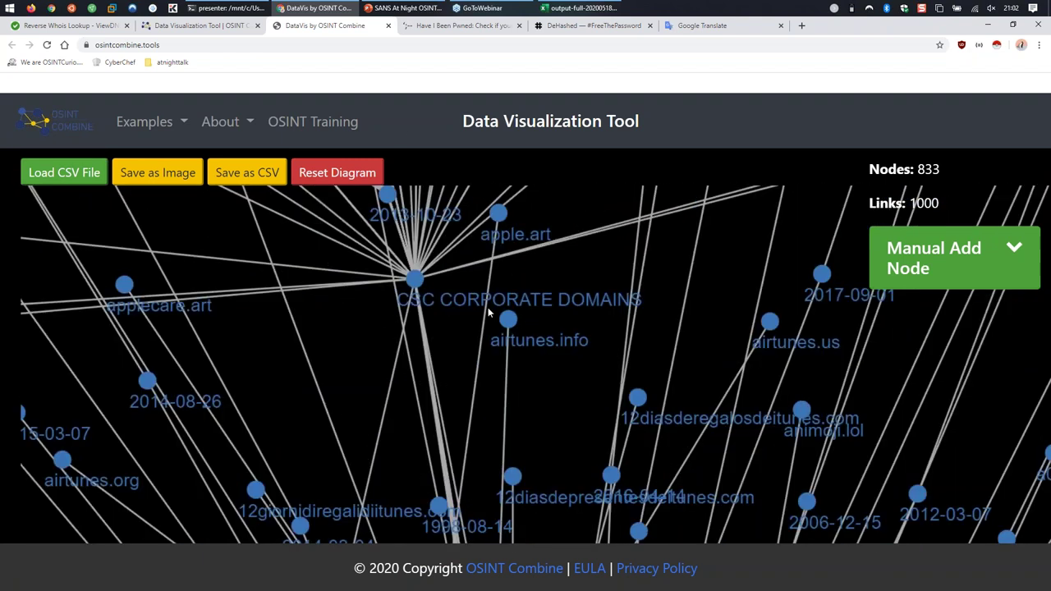
drag(417, 283, 311, 295)
scroll(354, 290, down, 3)
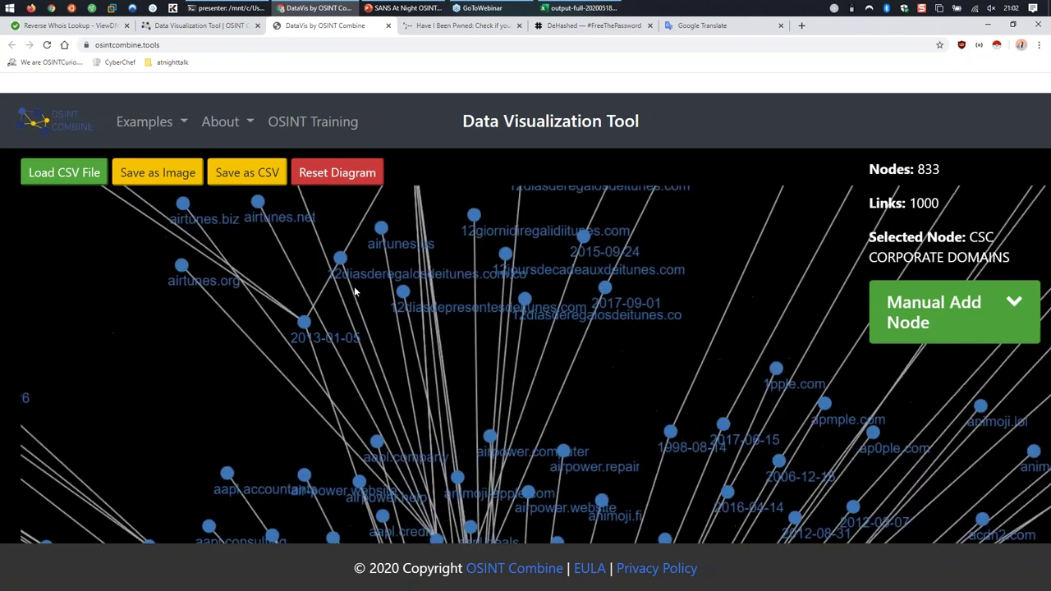
scroll(355, 291, down, 5)
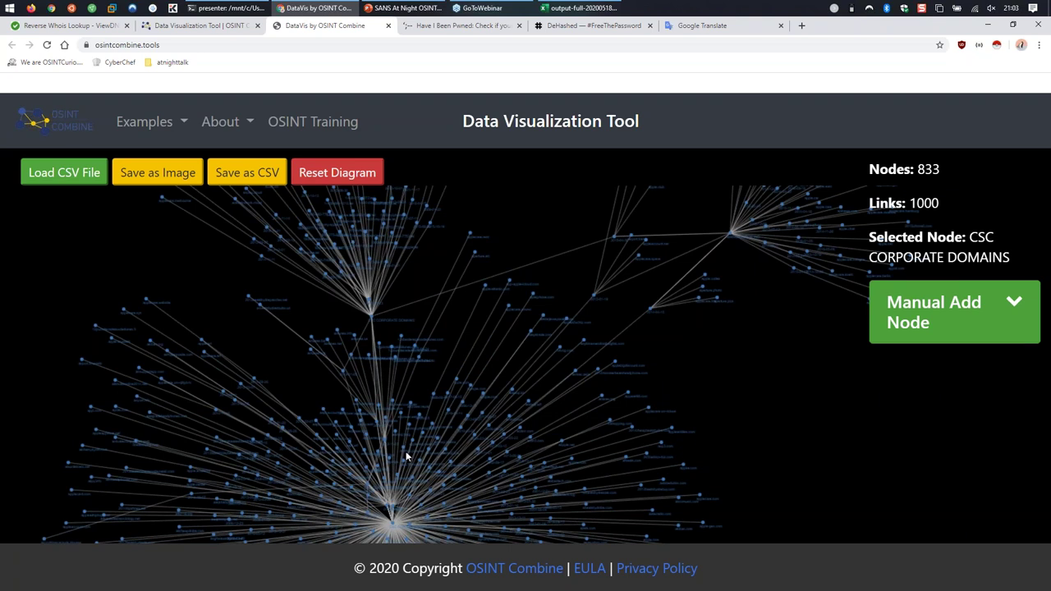
drag(406, 456, 413, 325)
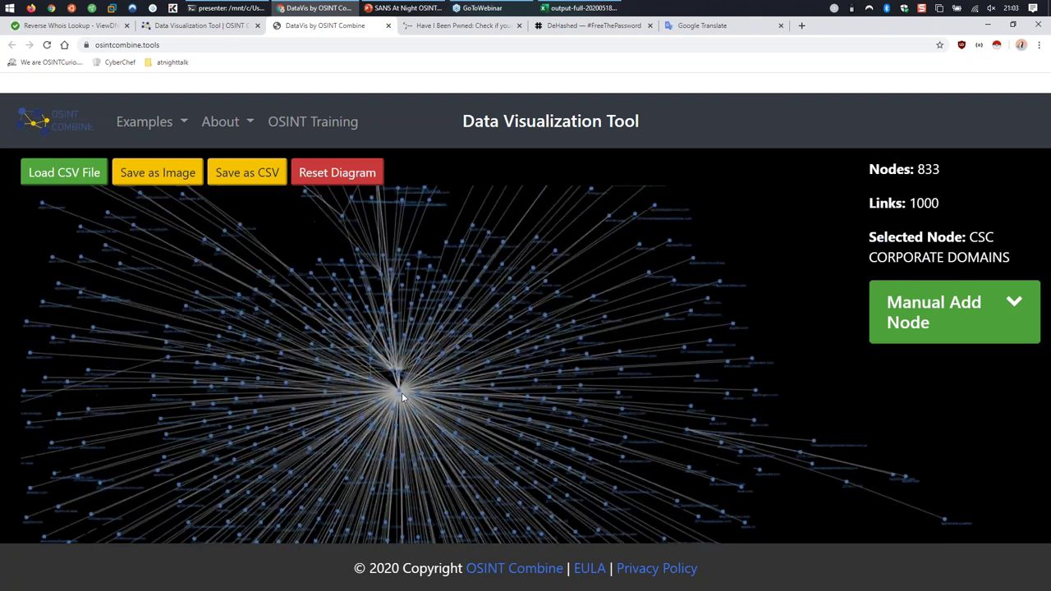
Select the central CSC CORPORATE DOMAINS-INC. node, zoom back out, and return to the reverse Whois results
scroll(401, 397, up, 5)
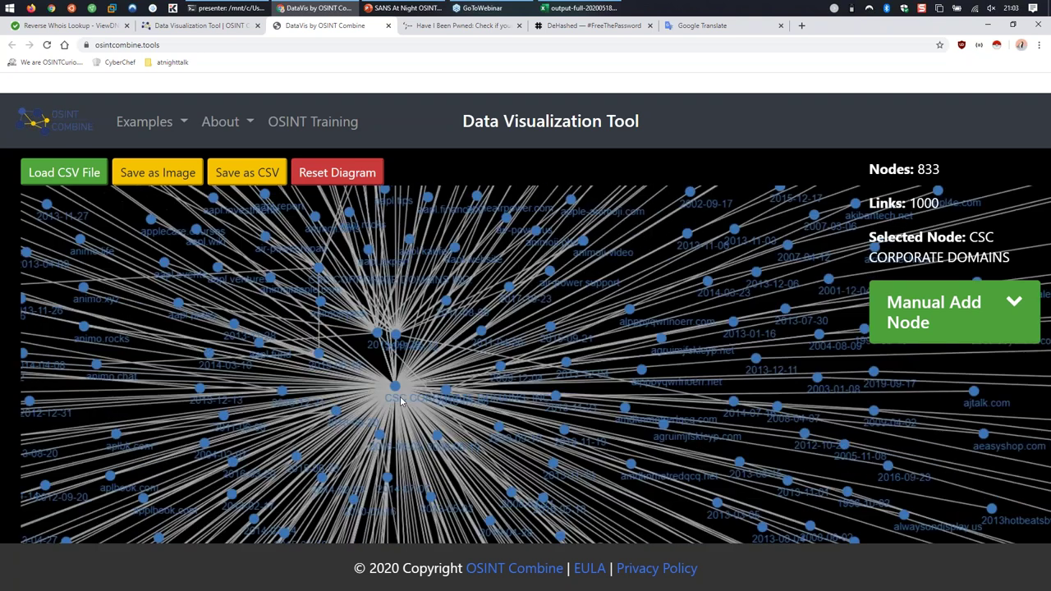
scroll(394, 385, up, 3)
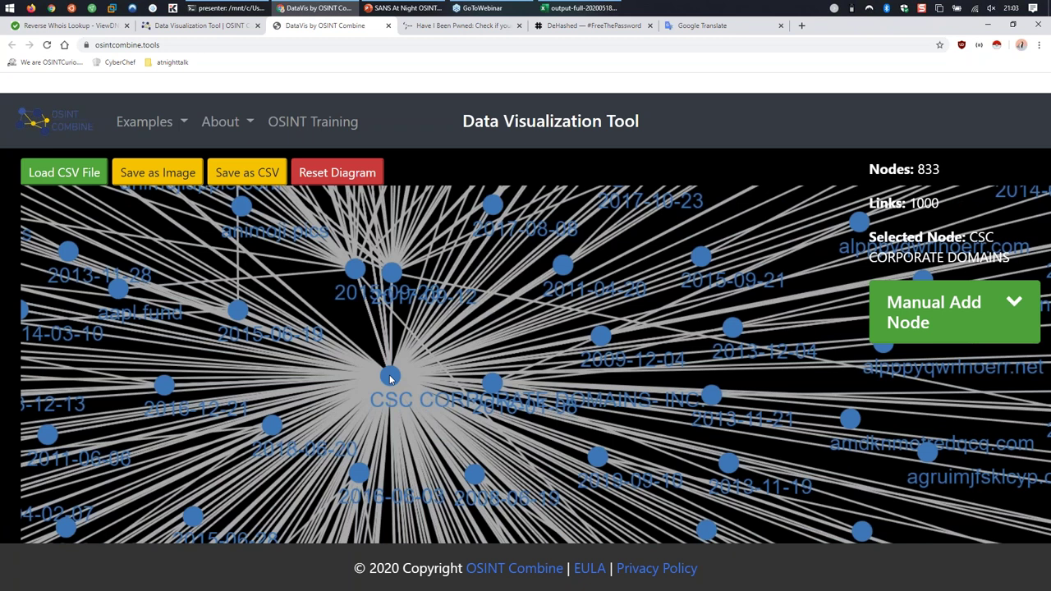
drag(389, 377, 231, 355)
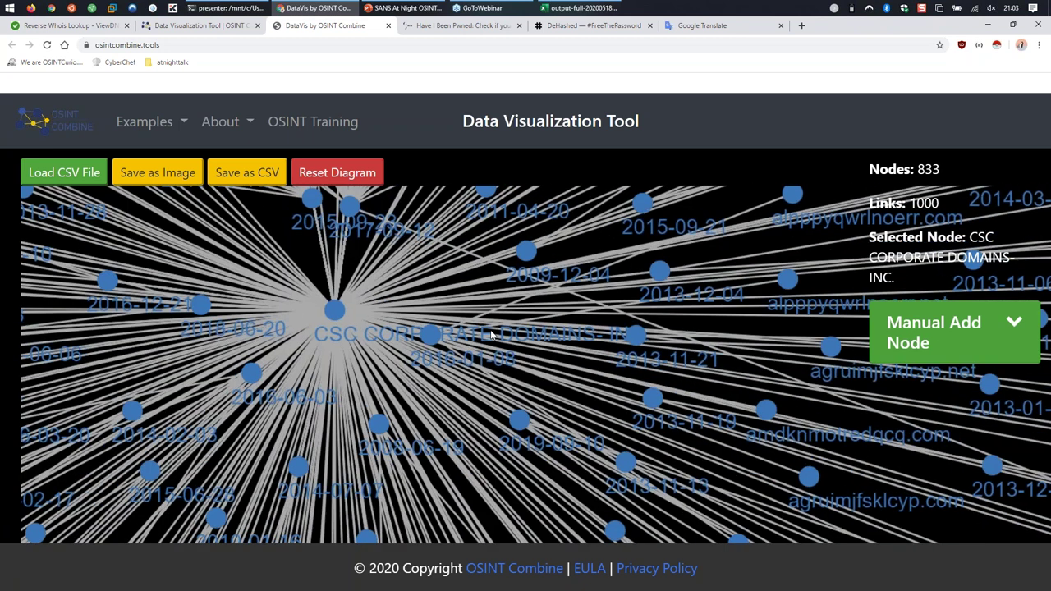
scroll(491, 334, down, 1)
scroll(492, 335, down, 2)
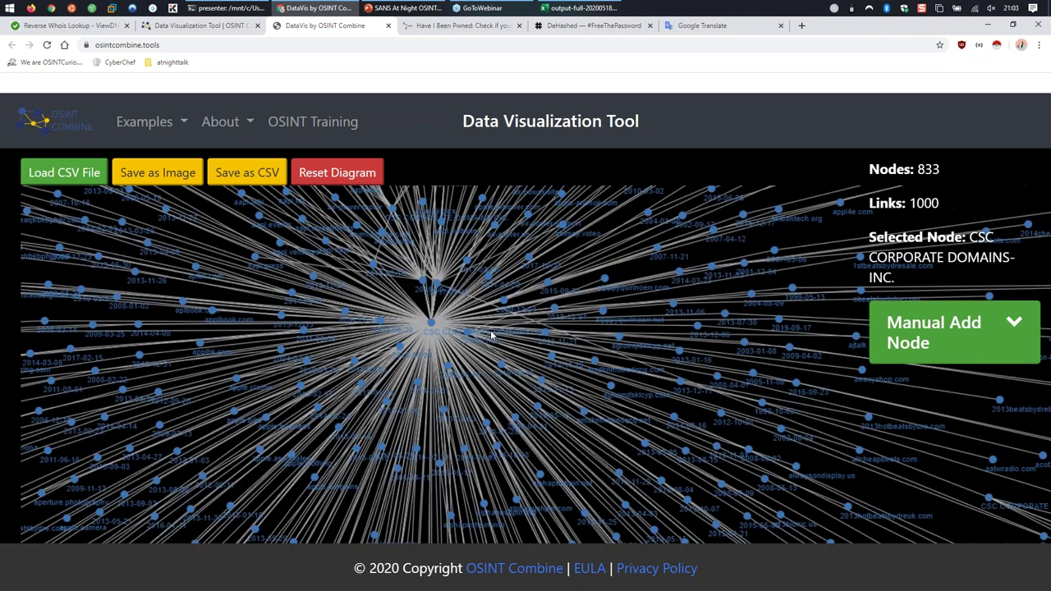
scroll(491, 335, down, 2)
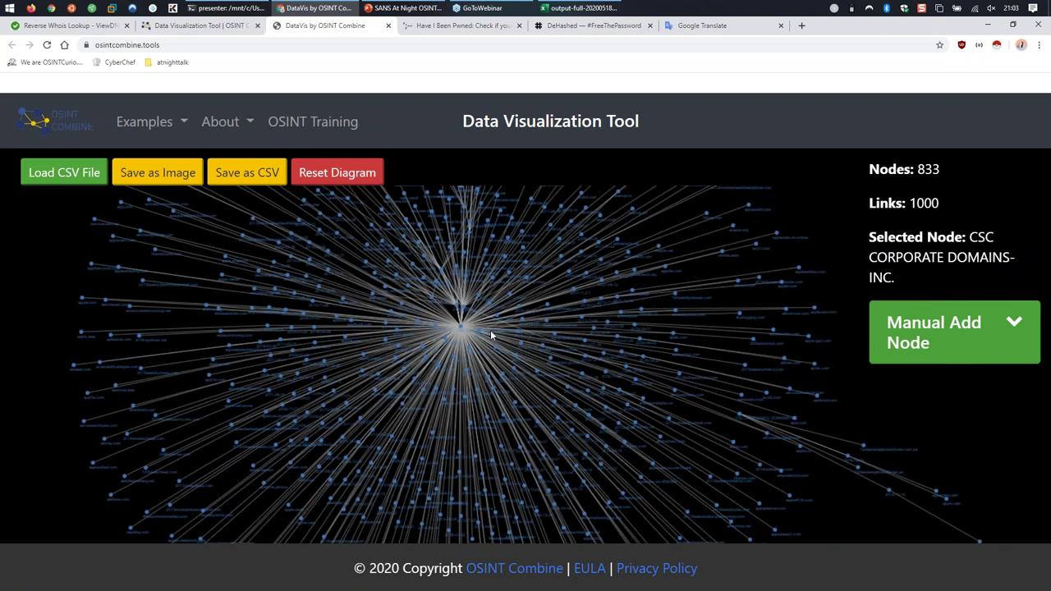
click(66, 26)
drag(573, 226, 785, 224)
drag(574, 134, 834, 135)
drag(583, 478, 789, 480)
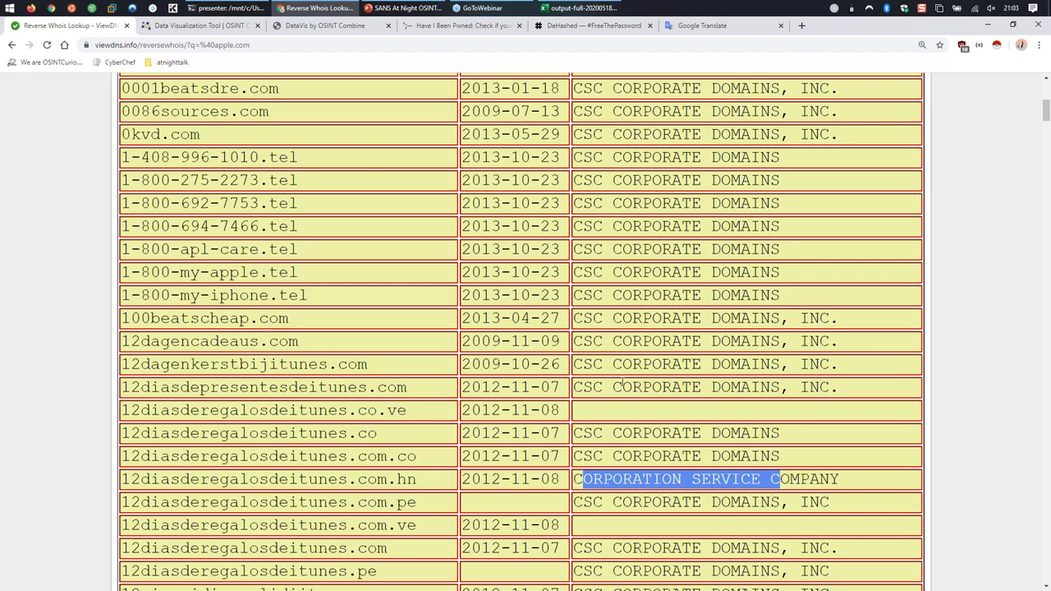
Zoom and pan the graph to the REGISTER.COM- INC. cluster near anjellyschick.com, then return to reverse Whois
click(323, 28)
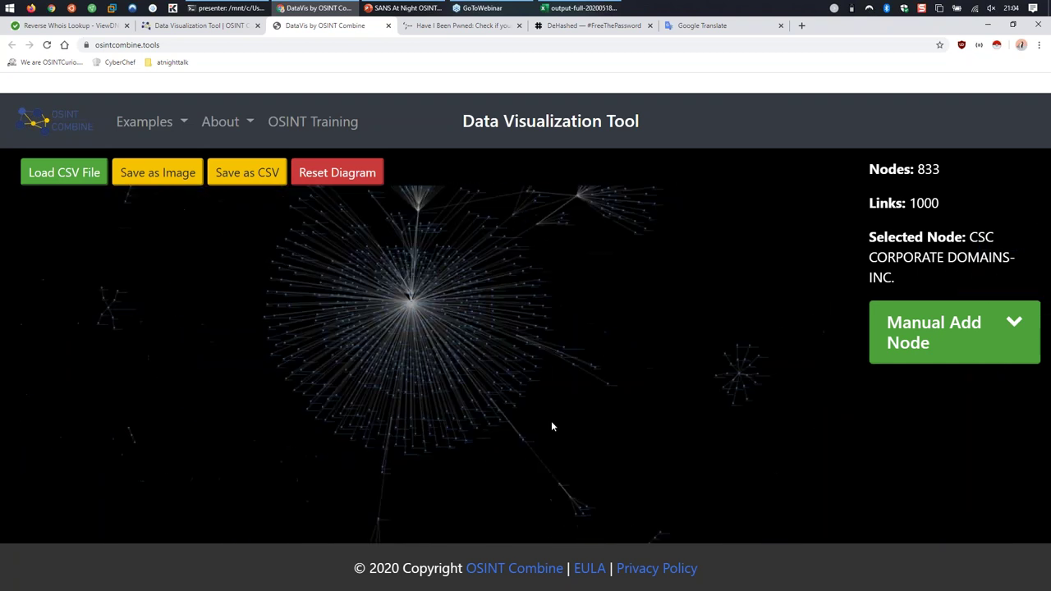
scroll(551, 426, up, 8)
scroll(714, 429, up, 4)
scroll(727, 432, up, 3)
drag(792, 386, 394, 378)
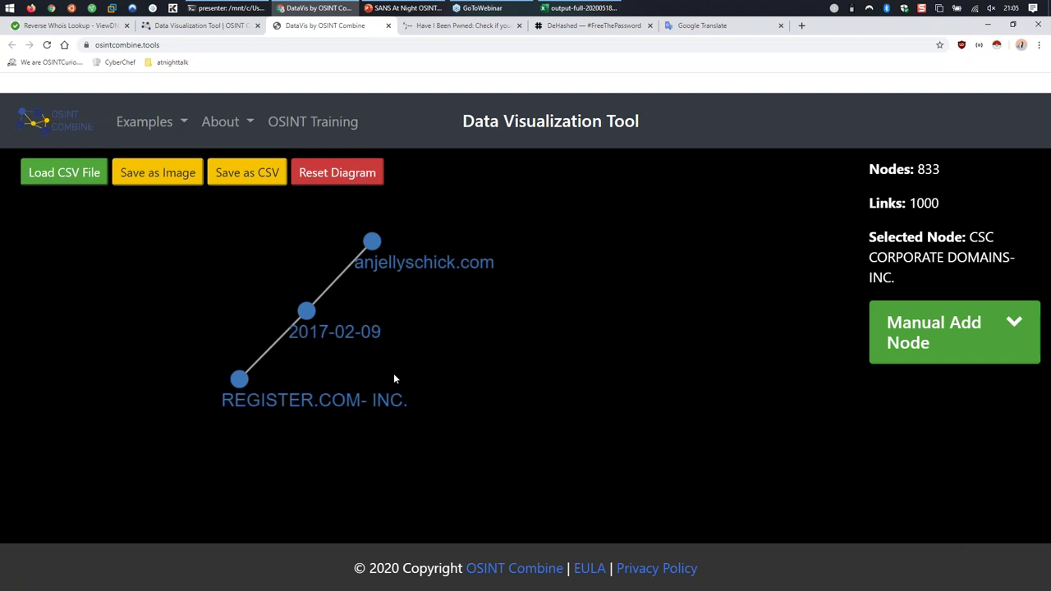
click(72, 25)
scroll(293, 226, up, 5)
click(242, 305)
text(@dhs.gov)
key(Return)
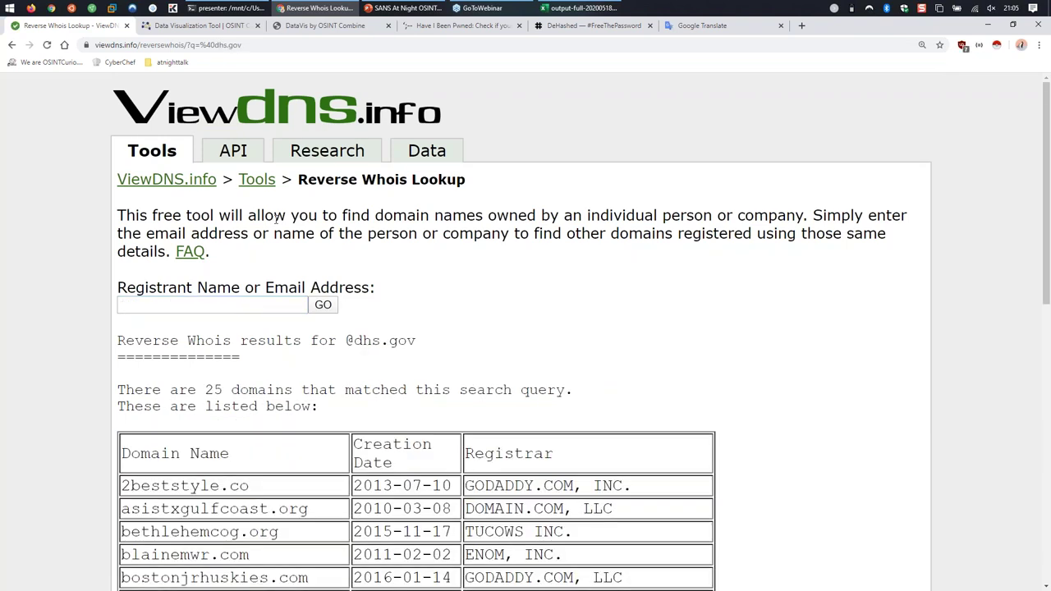
scroll(346, 251, down, 3)
scroll(347, 251, down, 2)
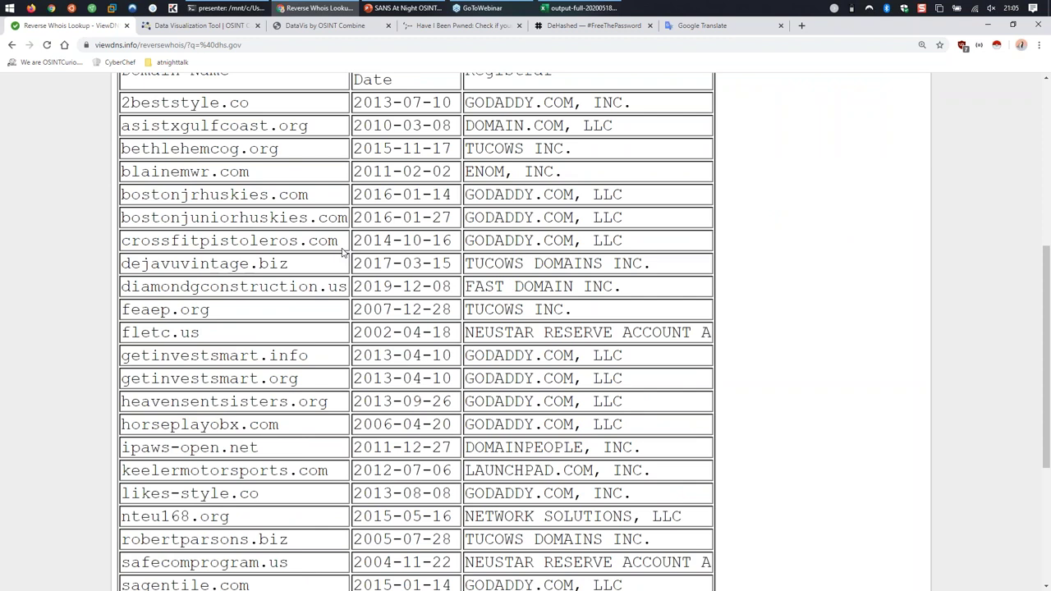
Highlight the bostonjrhuskies and crossfitpistoleros domains, then close the Reverse Whois tab
double_click(197, 194)
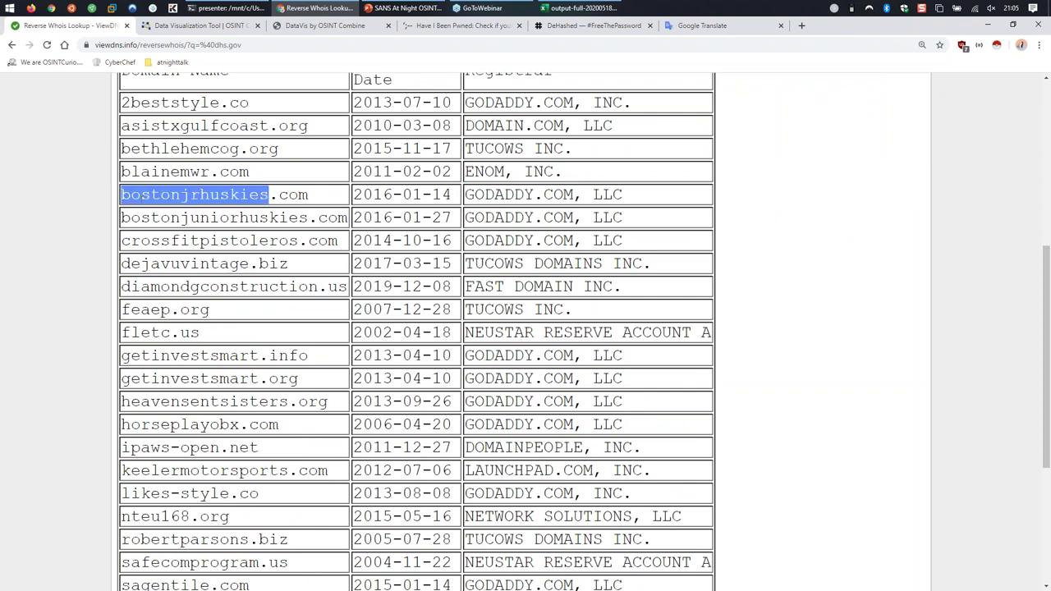
click(149, 241)
double_click(149, 240)
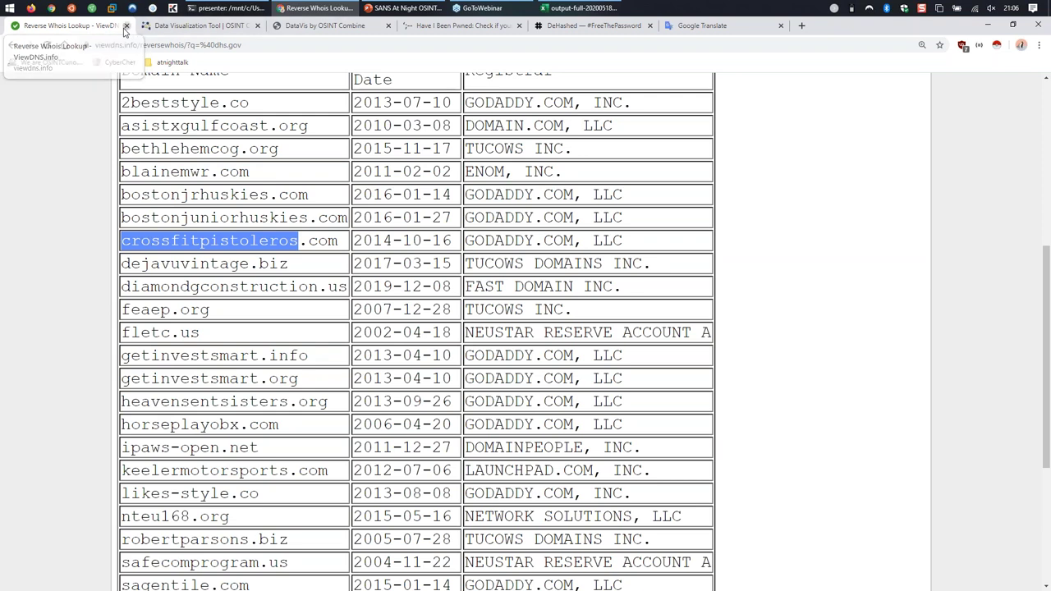
click(125, 26)
Close the Data Visualization Tool and DataVis tabs, then focus the Have I Been Pwned e-mail field
click(127, 27)
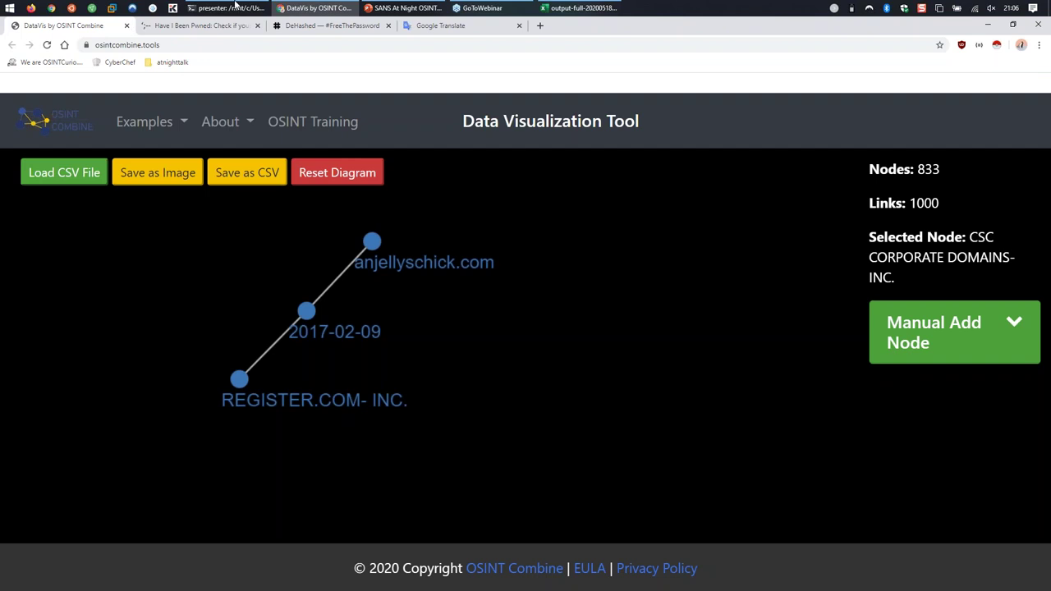
click(126, 25)
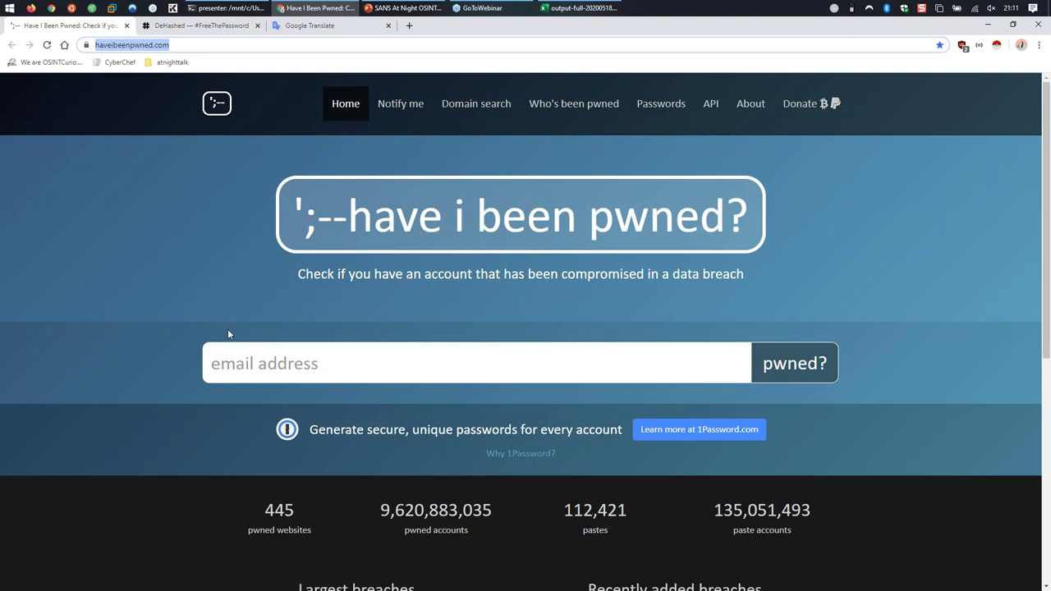
click(246, 362)
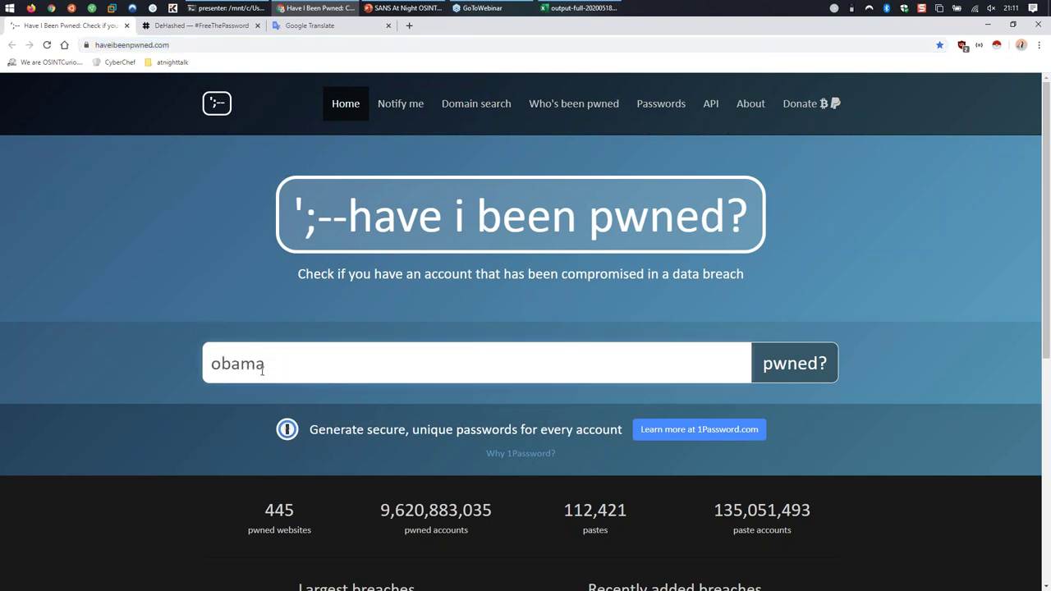
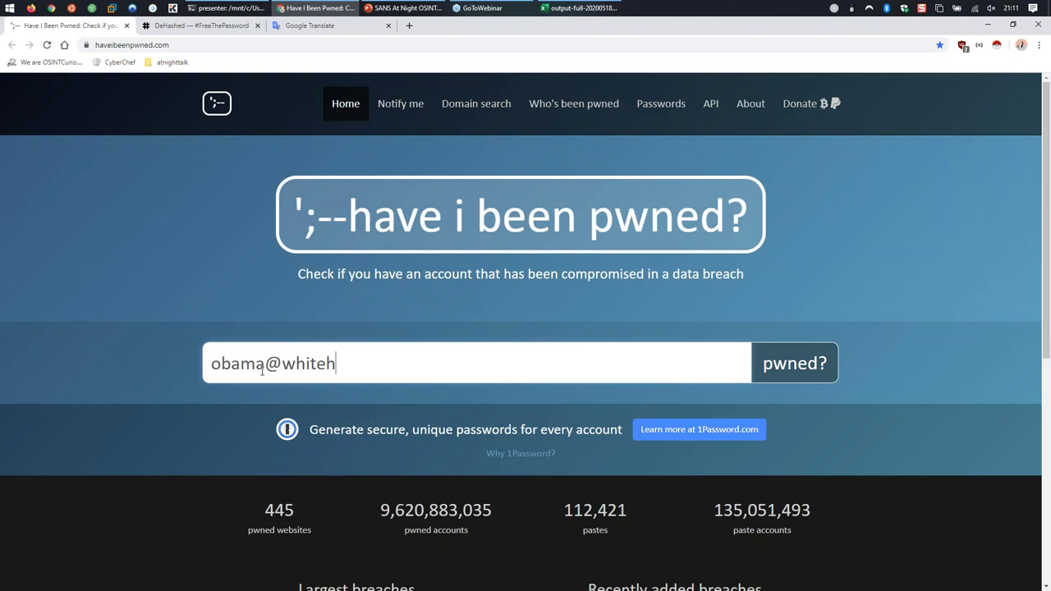
Check a sample government e-mail address, marking its 31 breached sites and 33 pastes
key(Return)
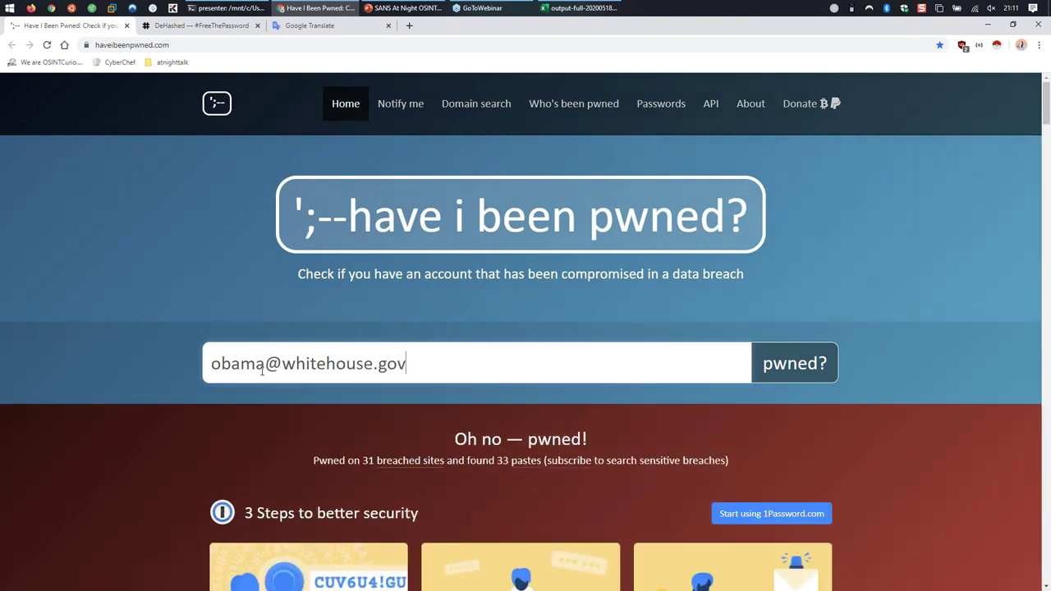
scroll(262, 397, down, 2)
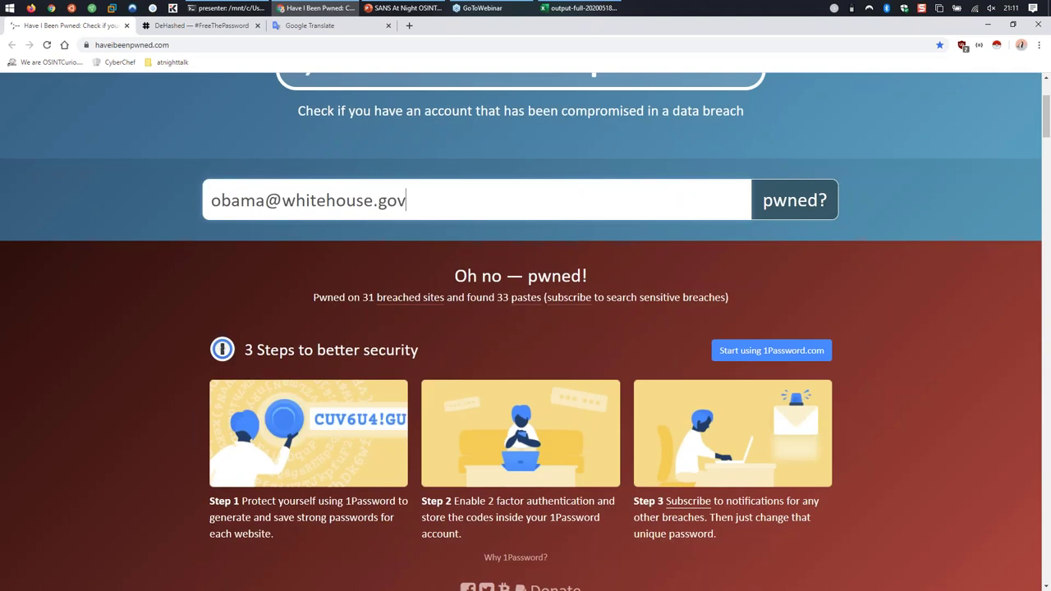
drag(347, 296, 551, 296)
scroll(551, 280, down, 4)
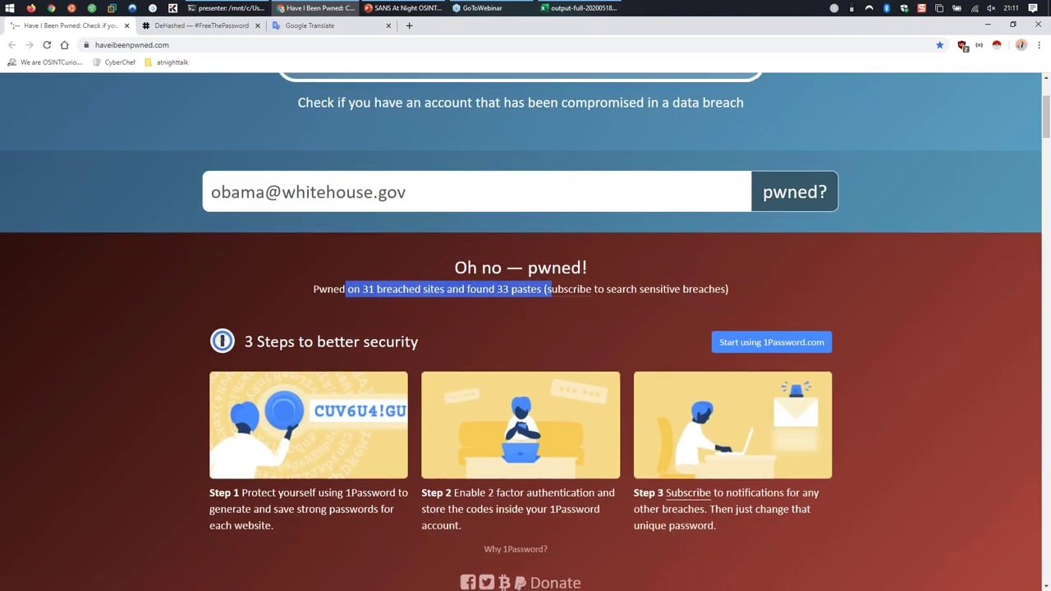
Review the target e-mail's breach list on Have I Been Pwned, then close that tab
scroll(551, 280, down, 3)
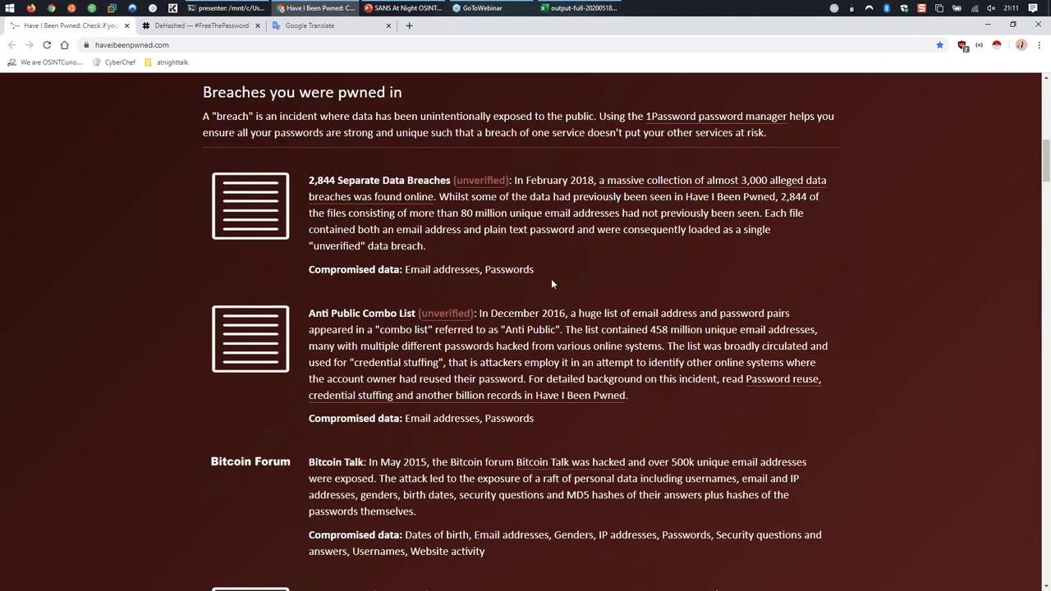
scroll(551, 278, down, 3)
scroll(530, 283, down, 1)
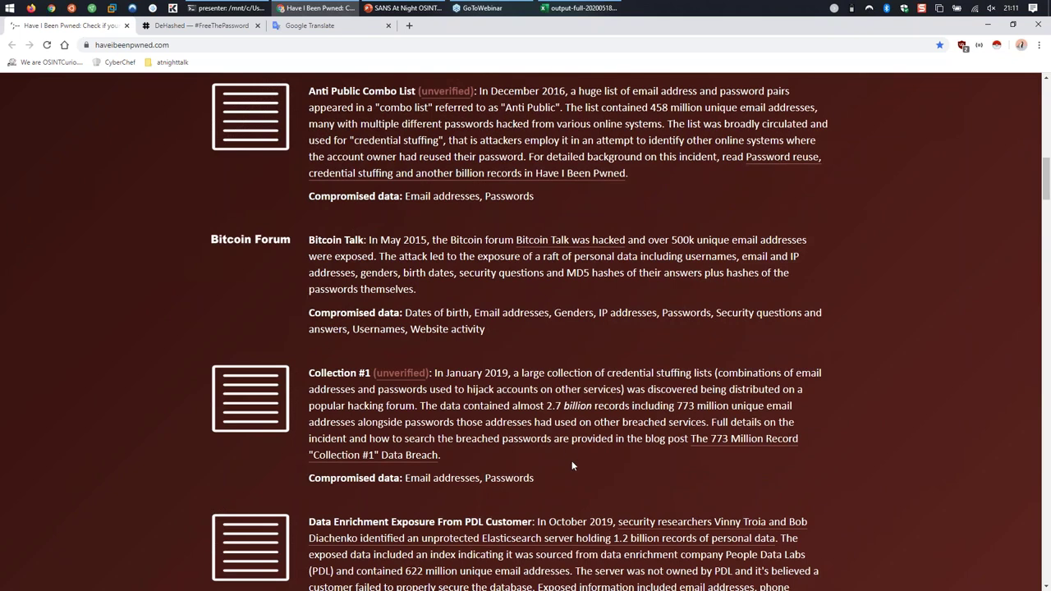
scroll(572, 466, down, 7)
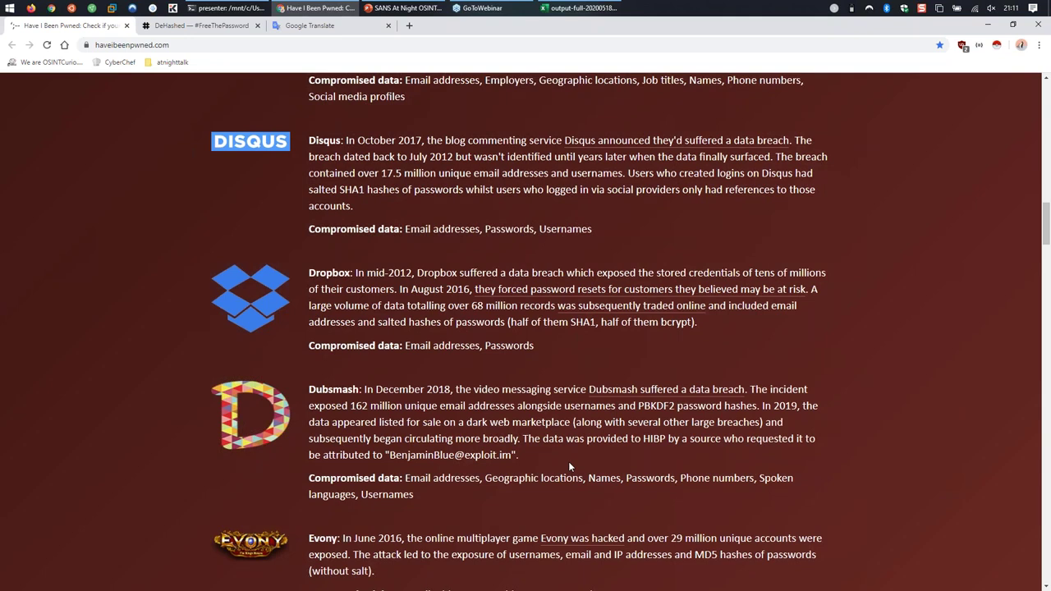
scroll(568, 462, up, 15)
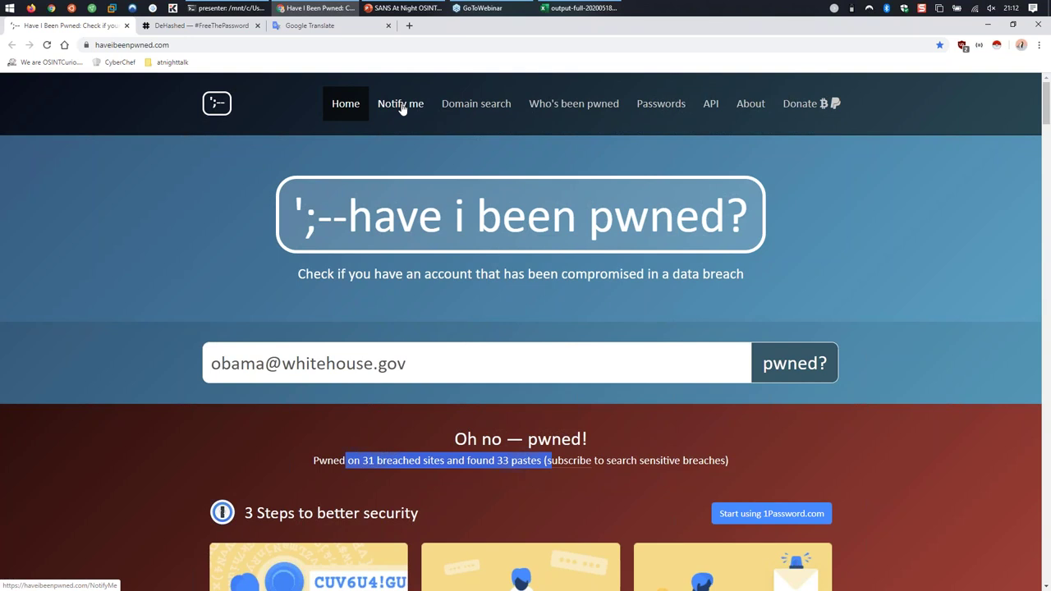
key(ctrl+w)
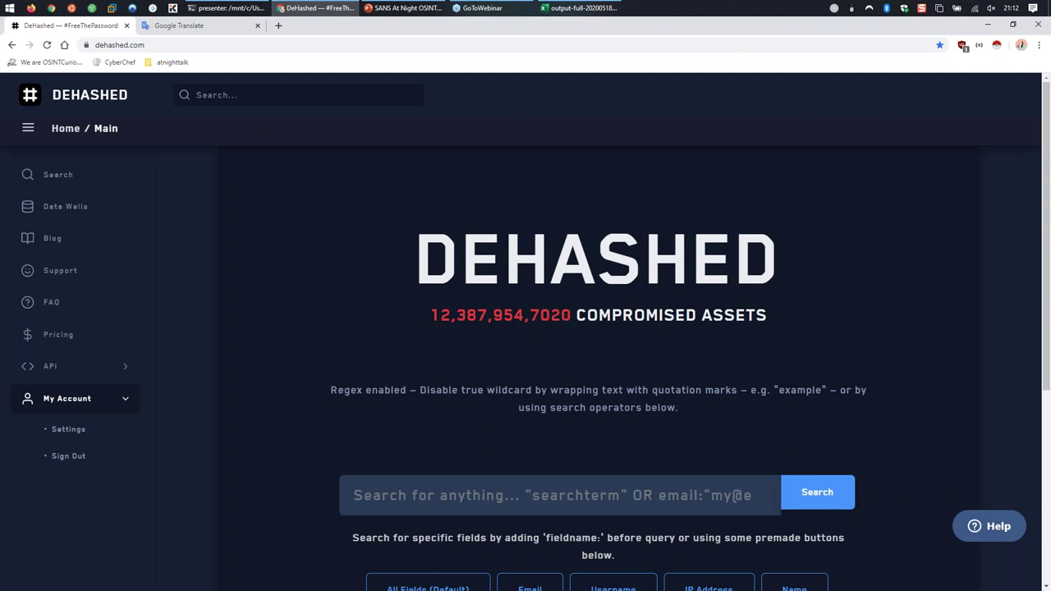
Search DeHashed for the quoted target e-mail address plus the word 'dropbox'
scroll(402, 106, down, 1)
scroll(402, 106, down, 1)
click(444, 391)
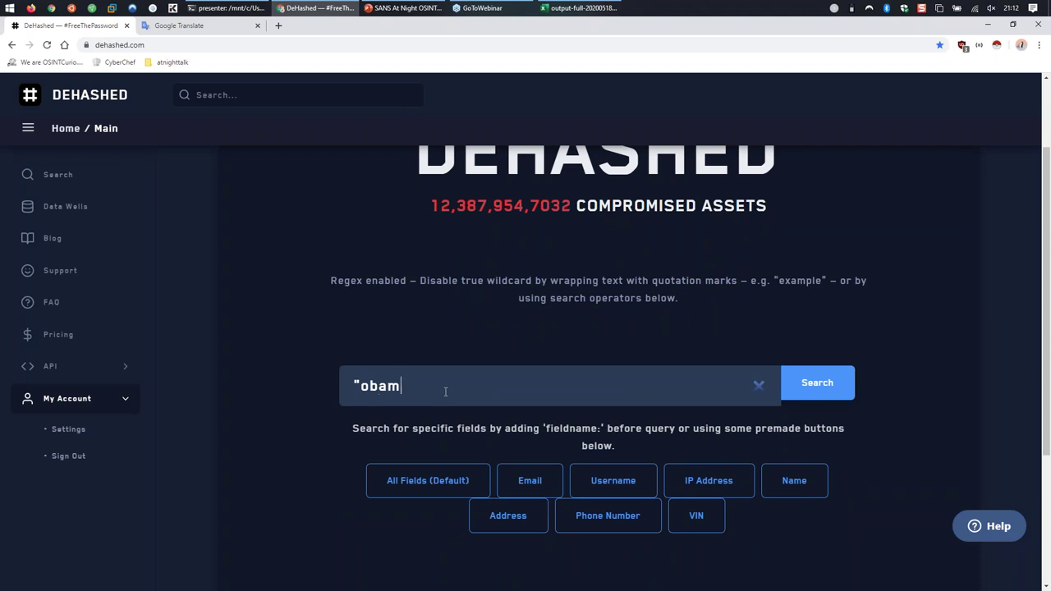
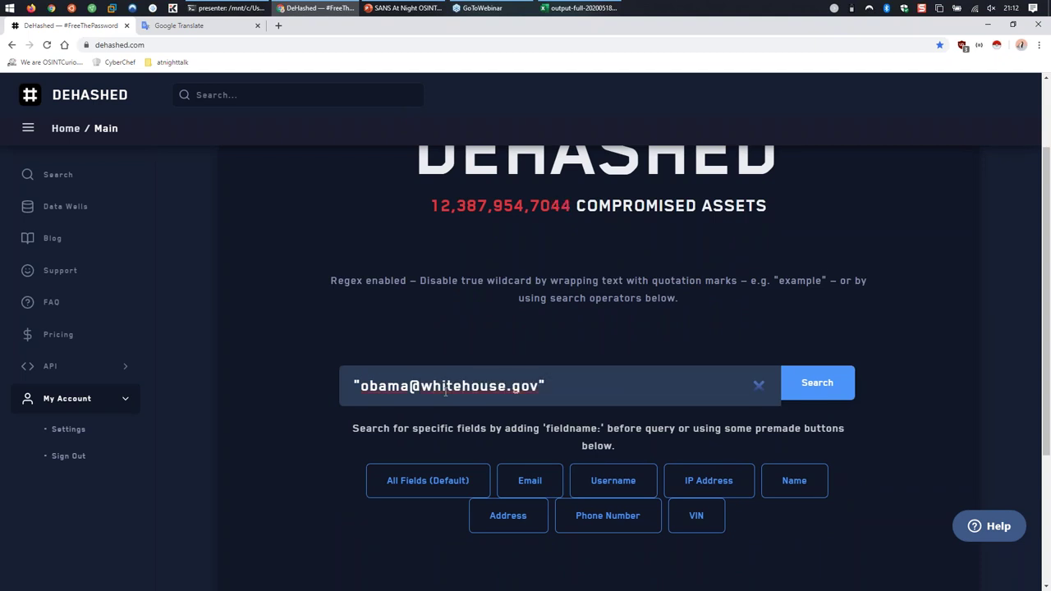
text( dropbox)
key(Return)
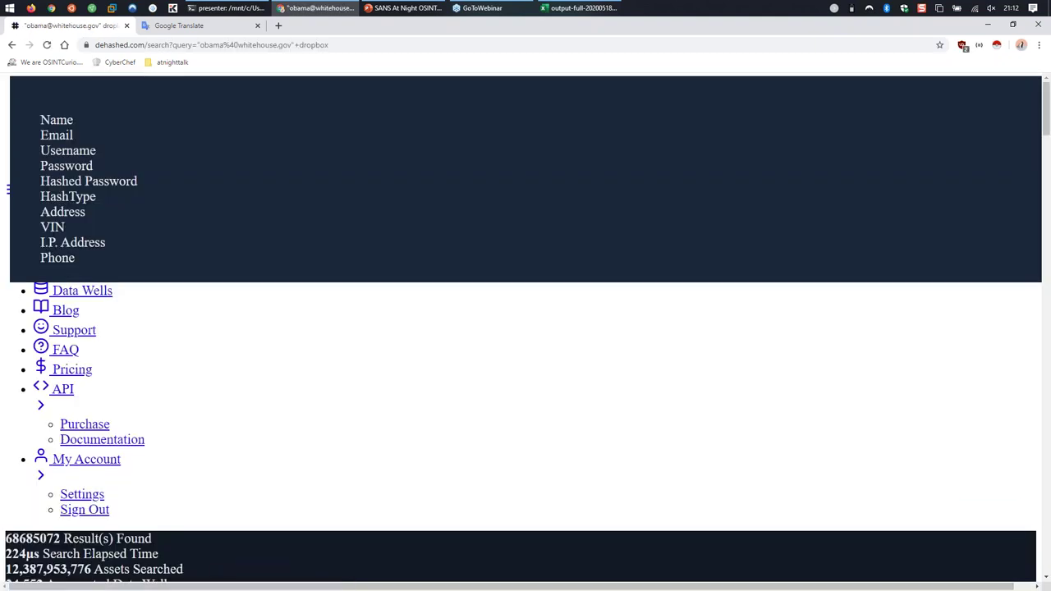
Reload dehashed.com and rerun the quoted e-mail plus 'dropbox' search to get styled results
drag(147, 45, 330, 45)
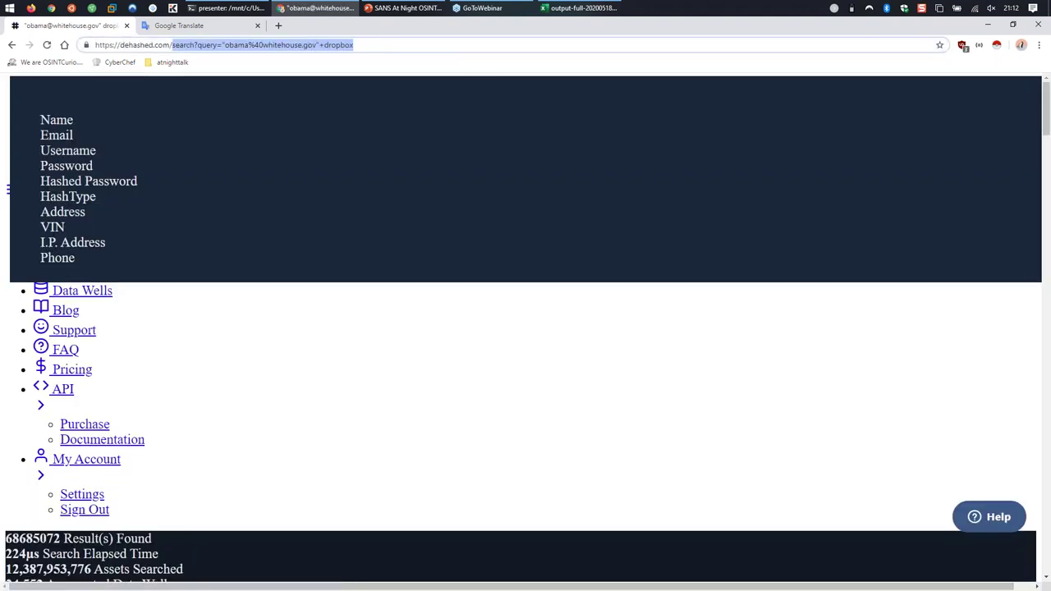
key(BackSpace)
key(Return)
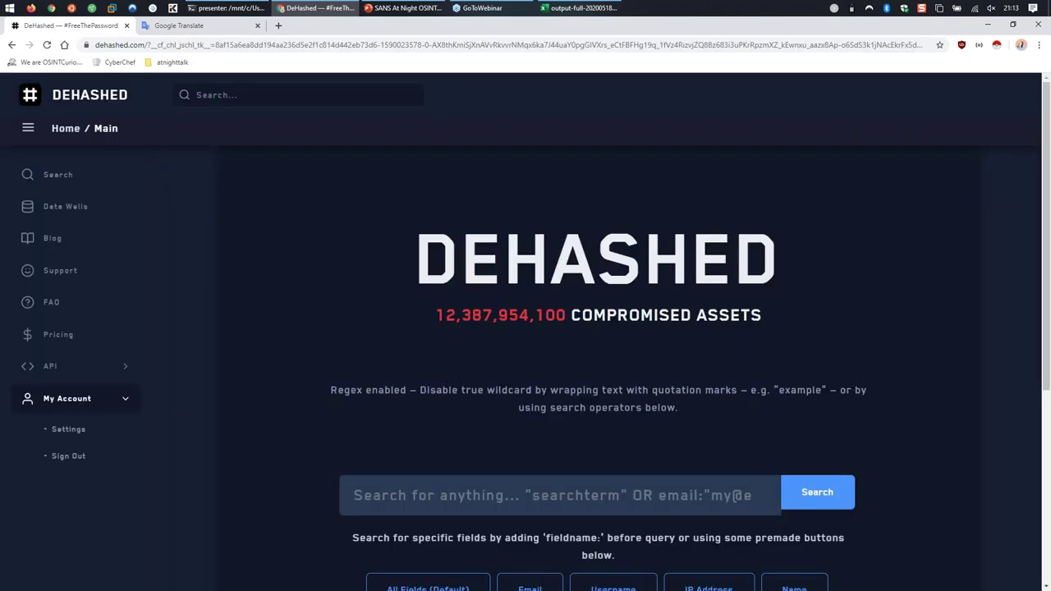
click(598, 501)
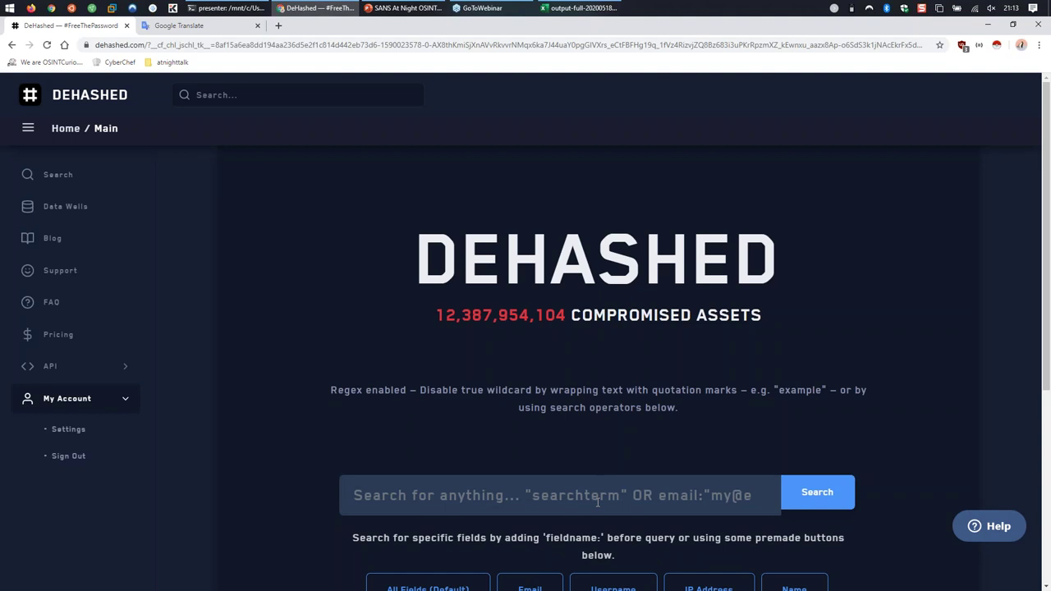
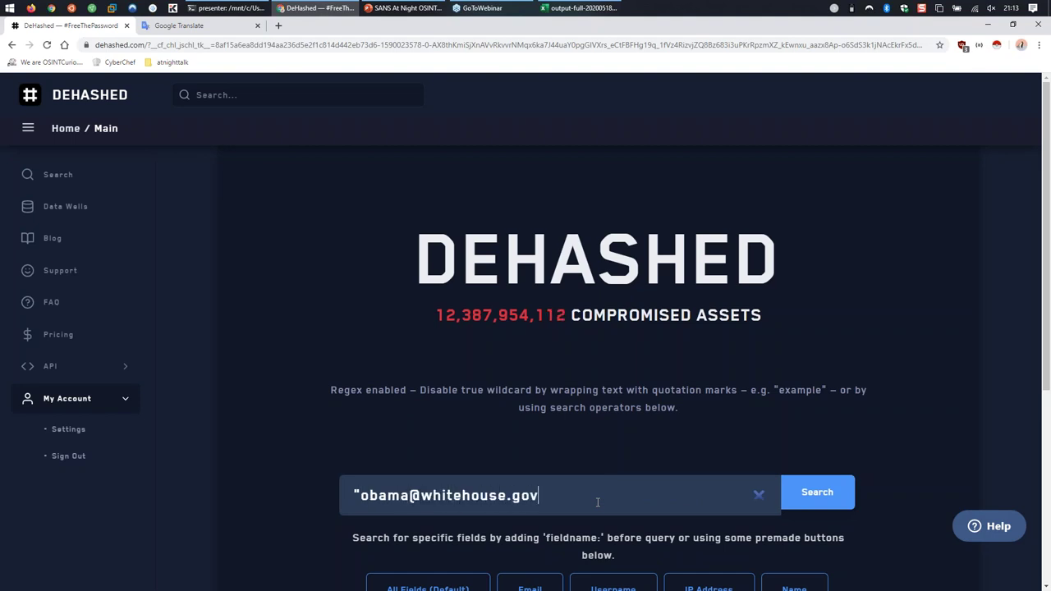
text(" dropbox)
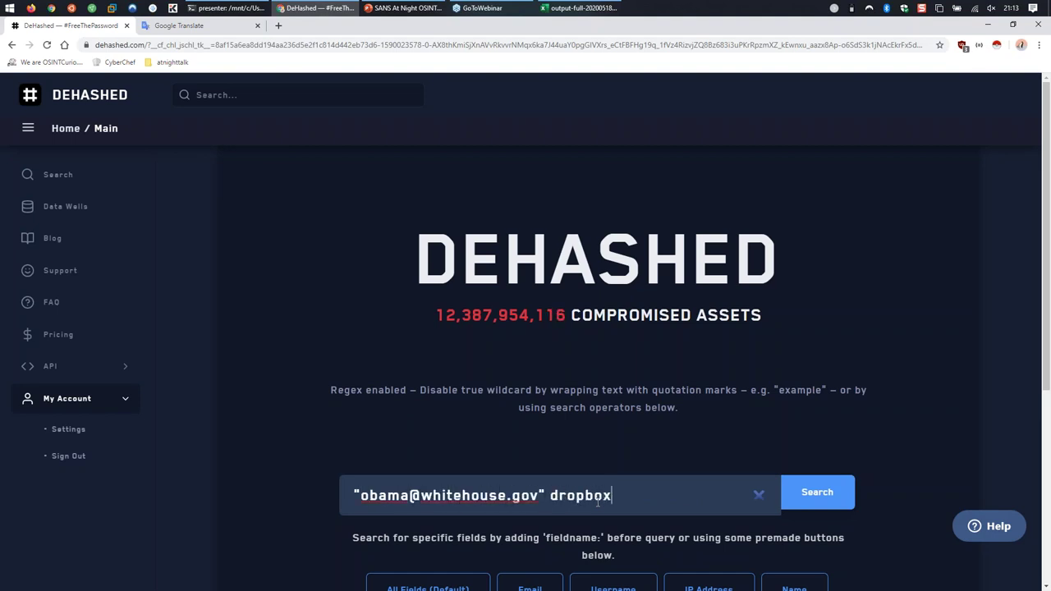
key(Return)
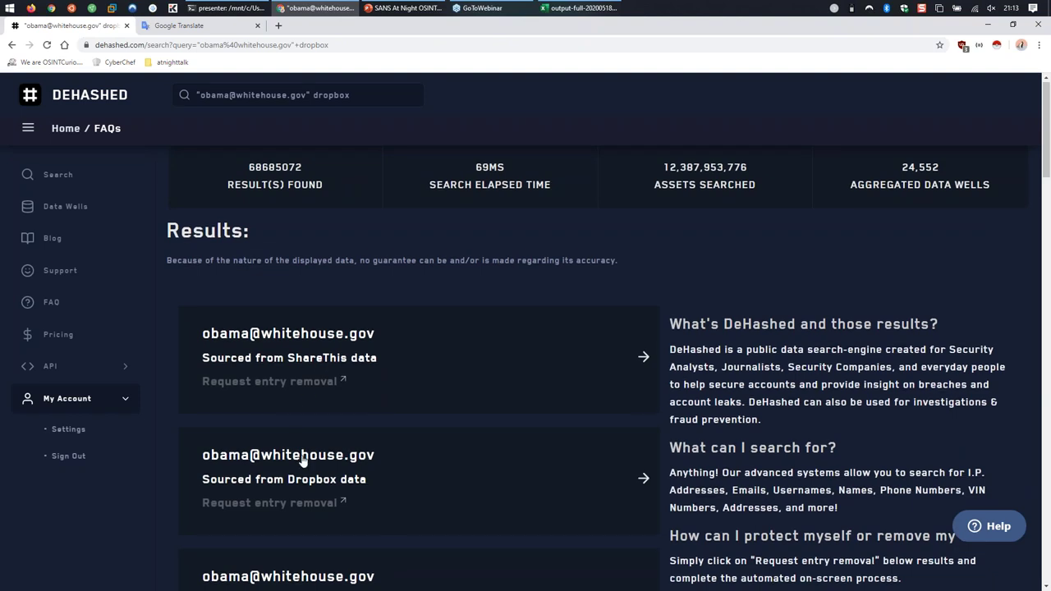
scroll(292, 394, down, 2)
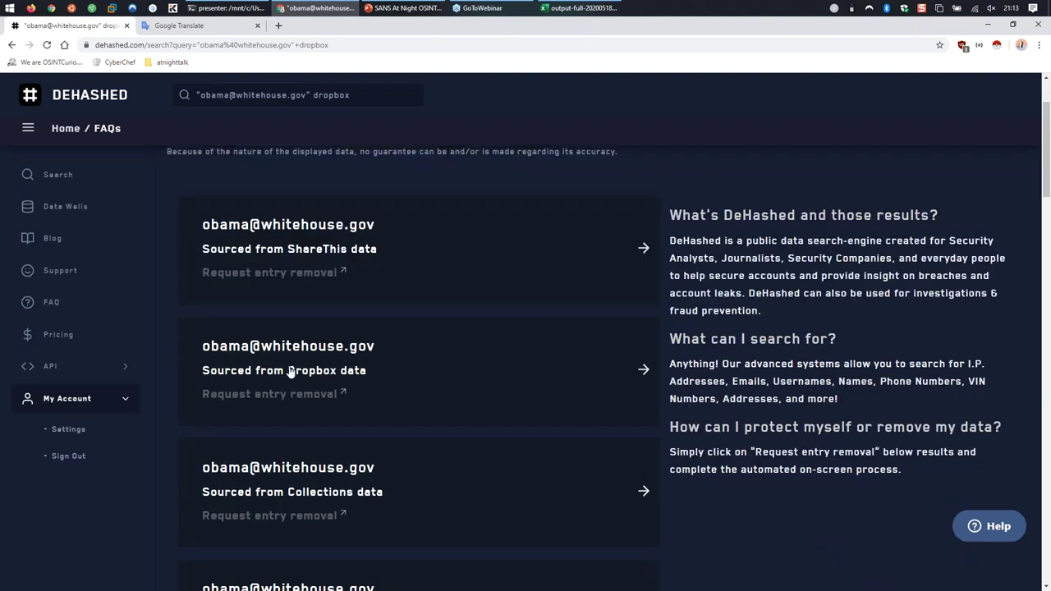
Open the ShareThis result's details, then switch to the Dropbox result card
click(296, 491)
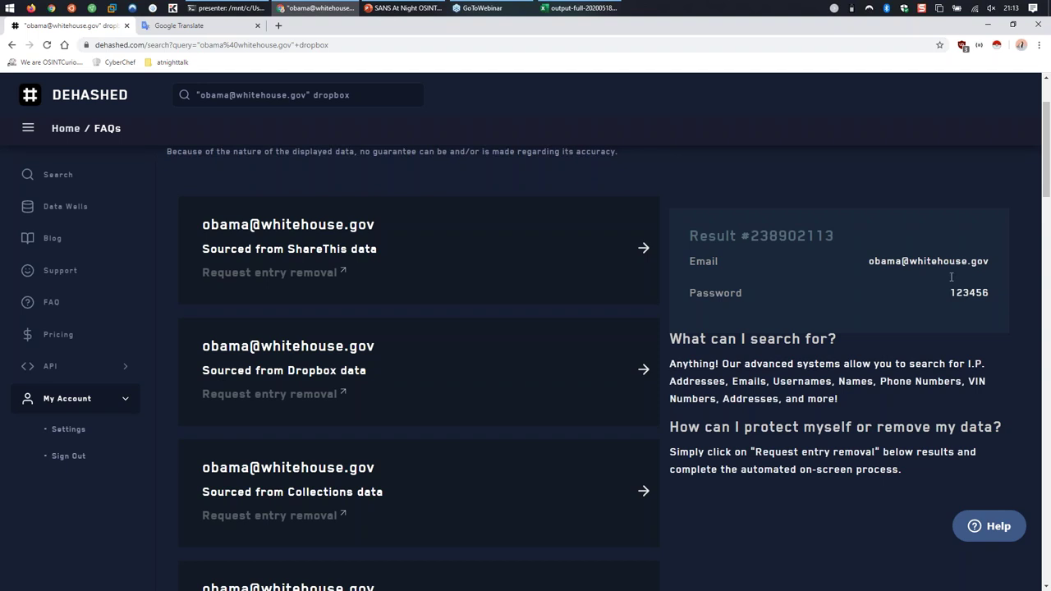
click(369, 376)
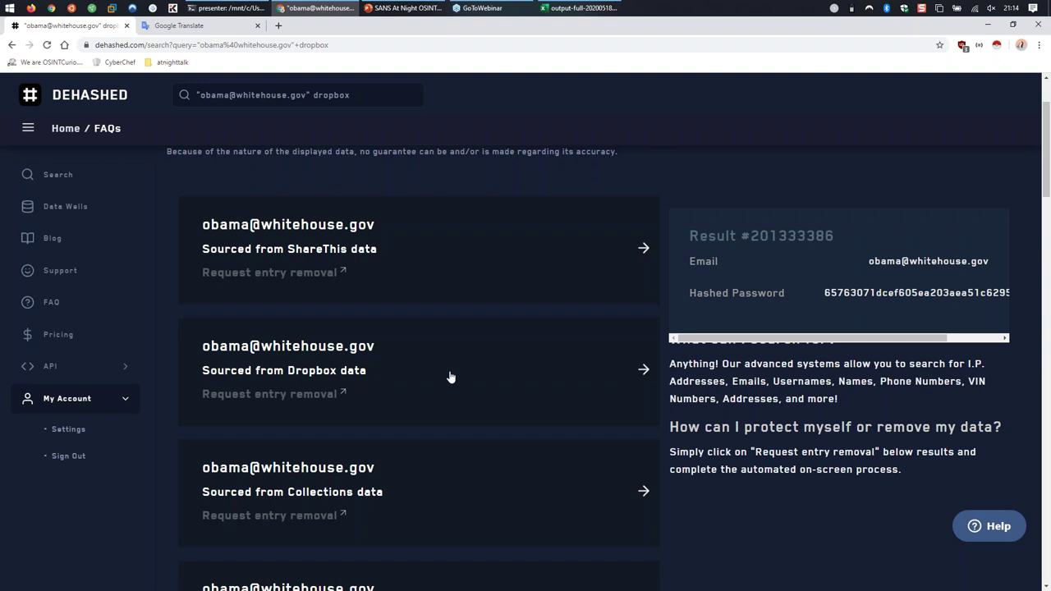
Select the Dropbox result's hashed password value
double_click(886, 294)
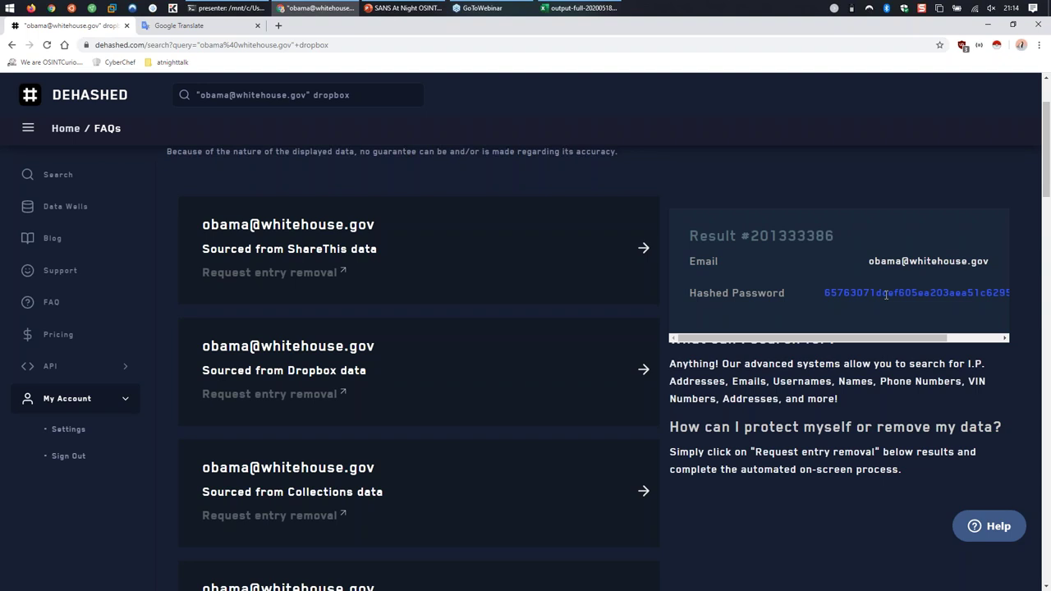
Google the copied password hash, finding one Pastebin match, then return to the DeHashed tab
key(ctrl+t)
text(google)
key(Return)
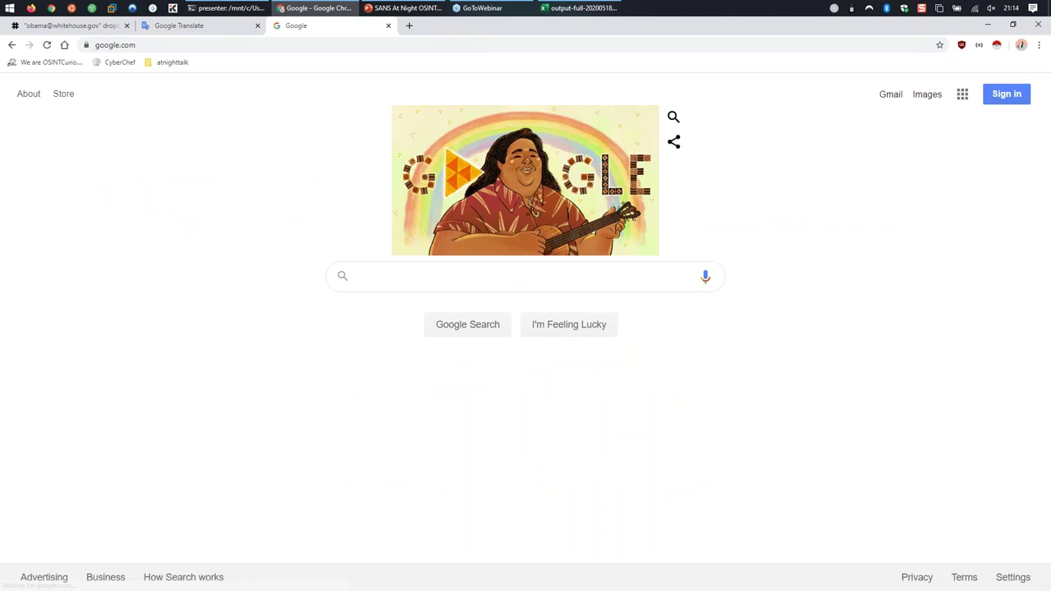
click(539, 282)
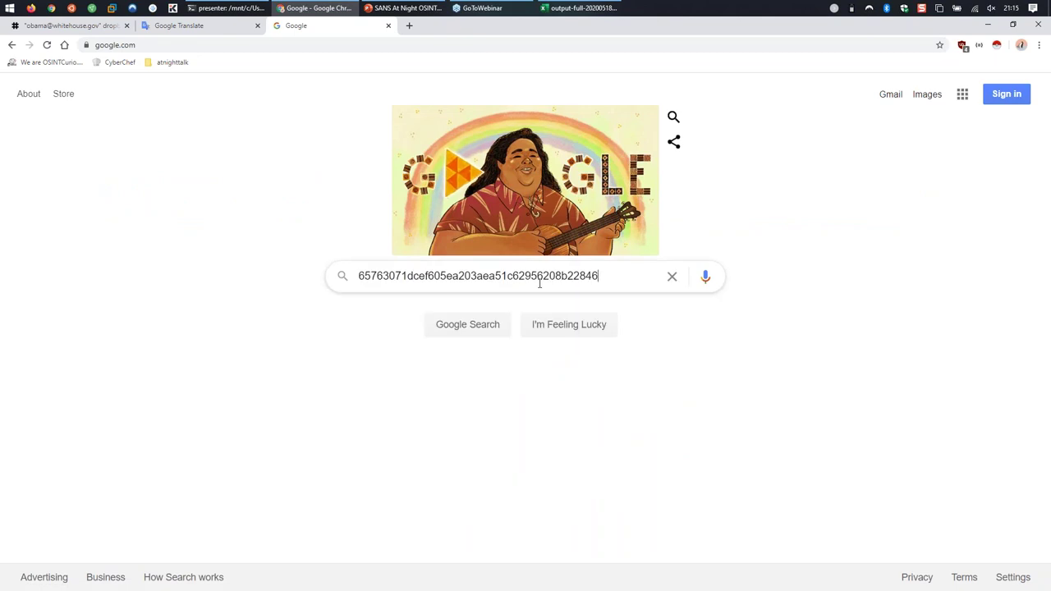
key(Return)
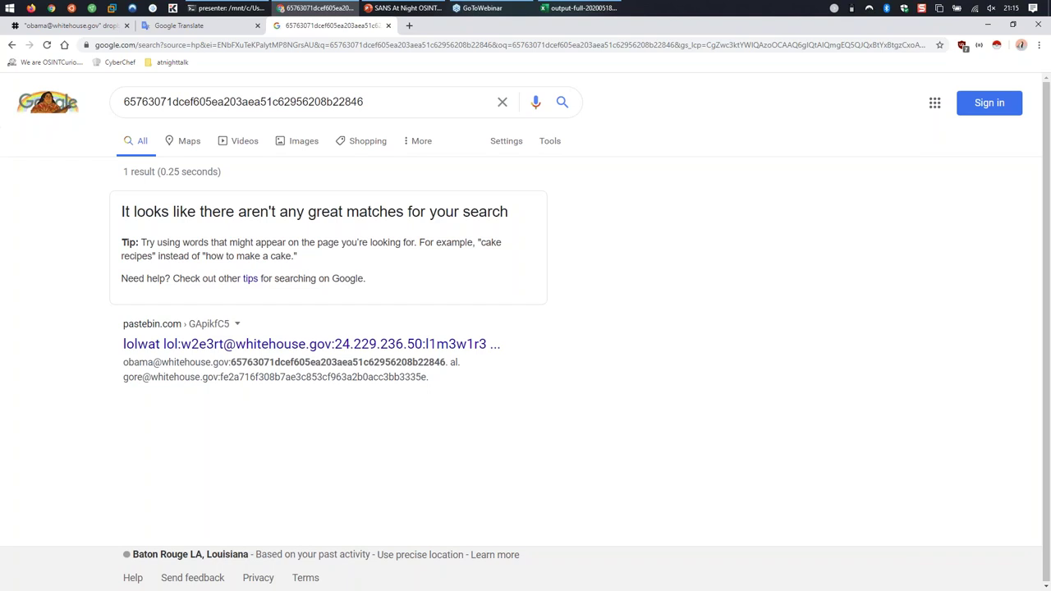
key(ctrl+1)
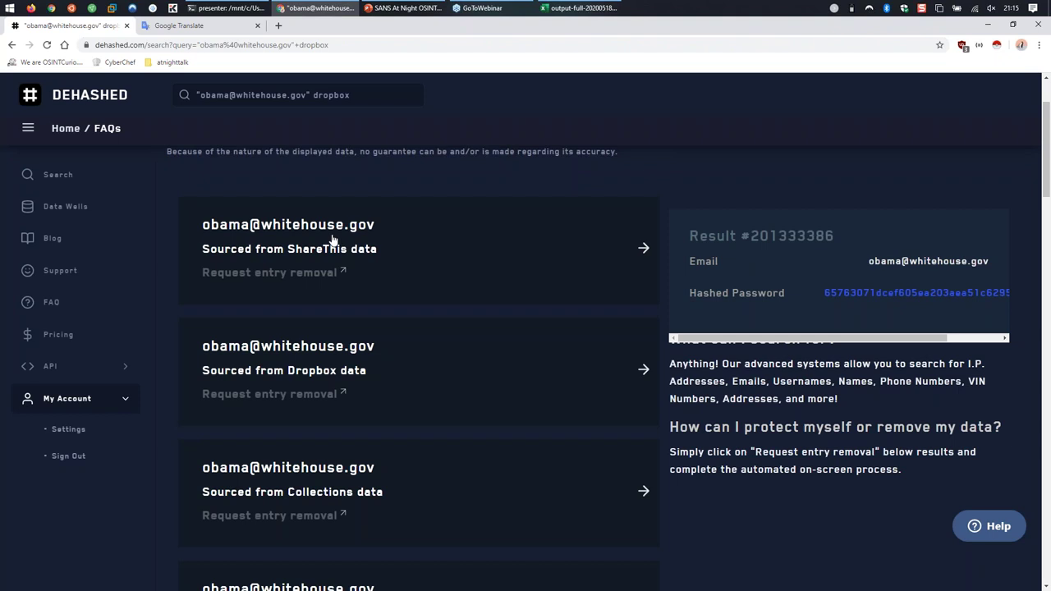
scroll(260, 200, up, 1)
drag(197, 95, 435, 96)
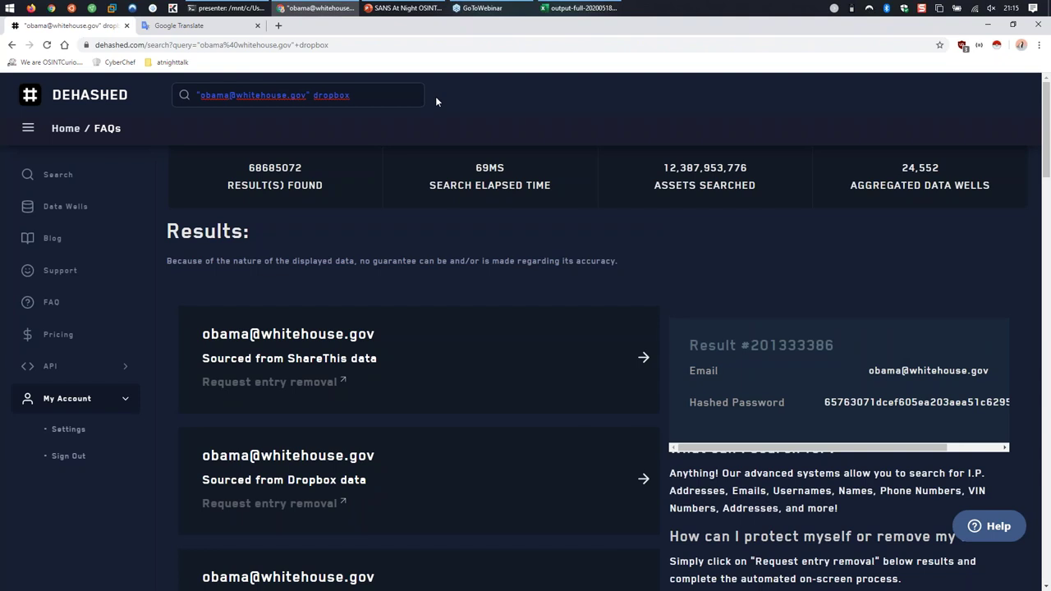
key(Return)
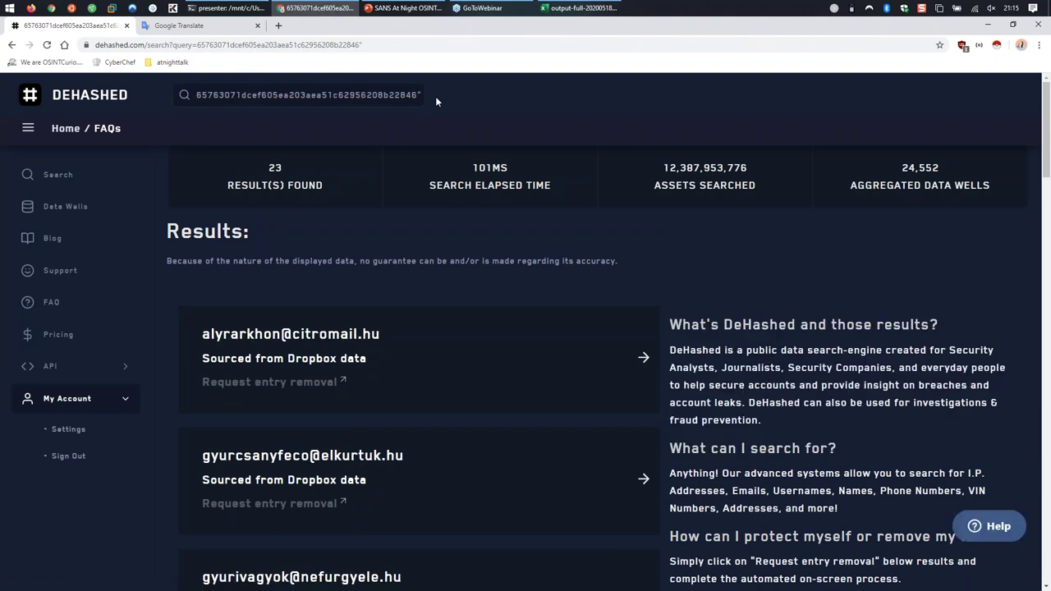
scroll(324, 258, down, 3)
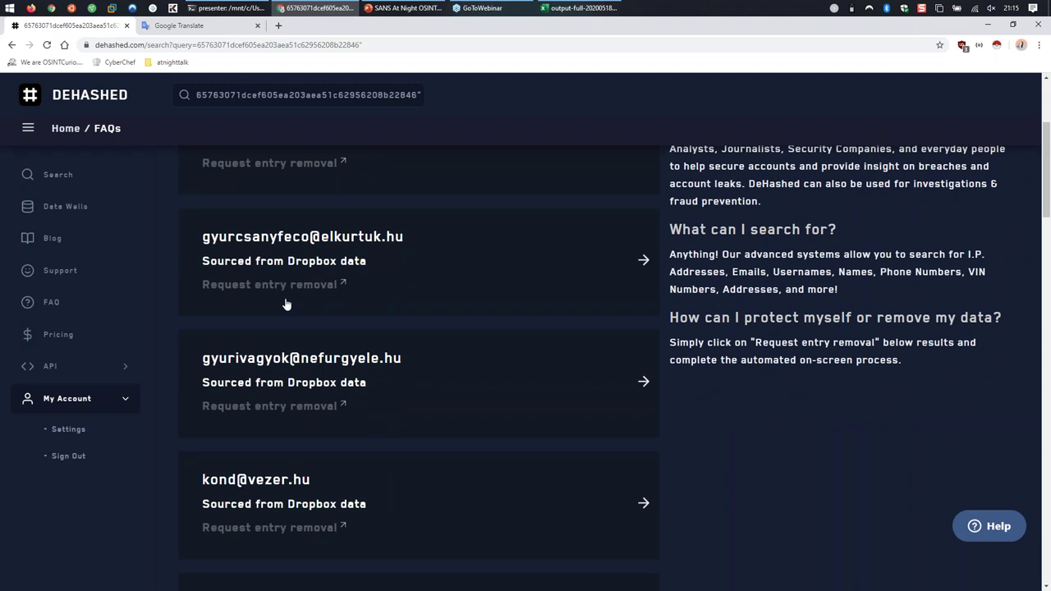
scroll(286, 304, down, 1)
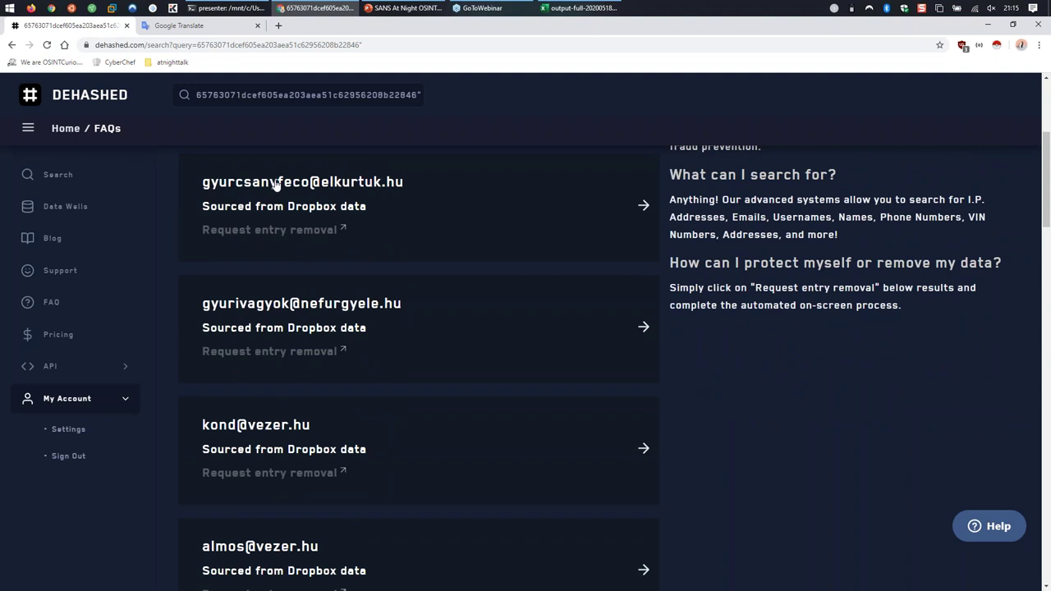
scroll(271, 193, down, 3)
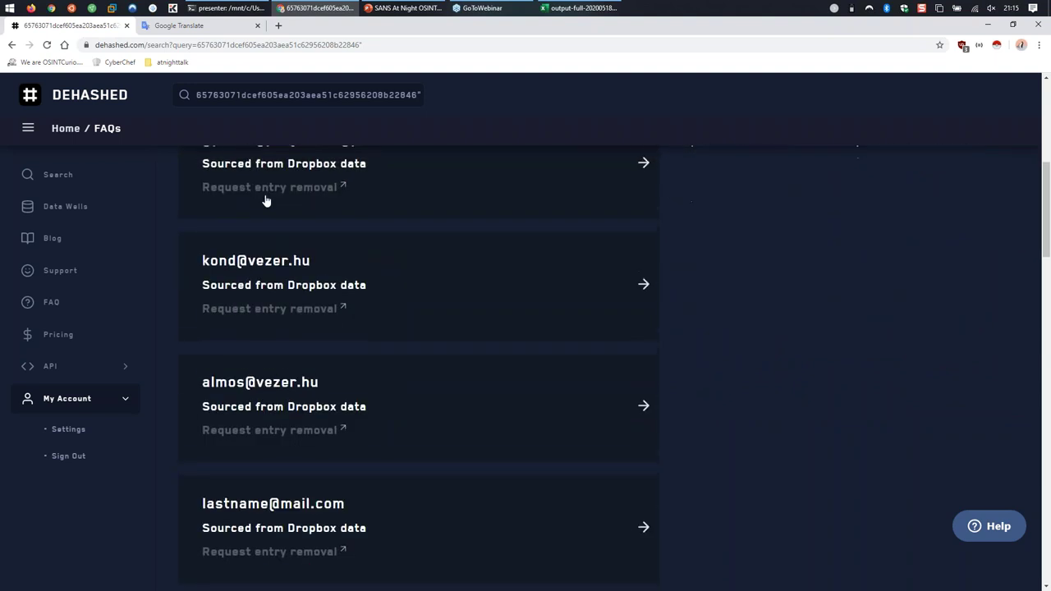
scroll(265, 202, down, 1)
scroll(263, 198, down, 1)
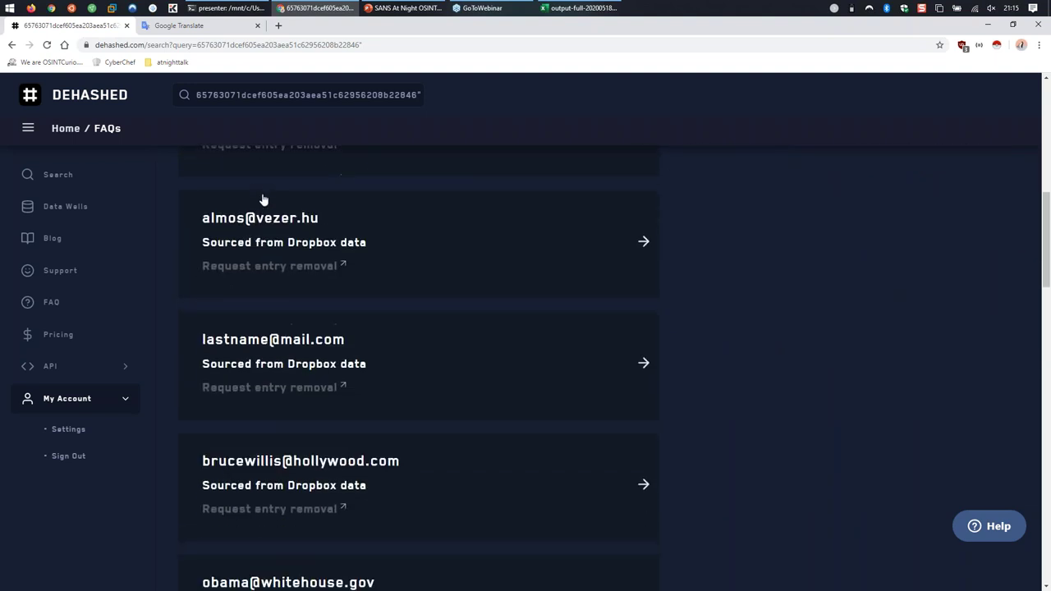
scroll(262, 198, down, 1)
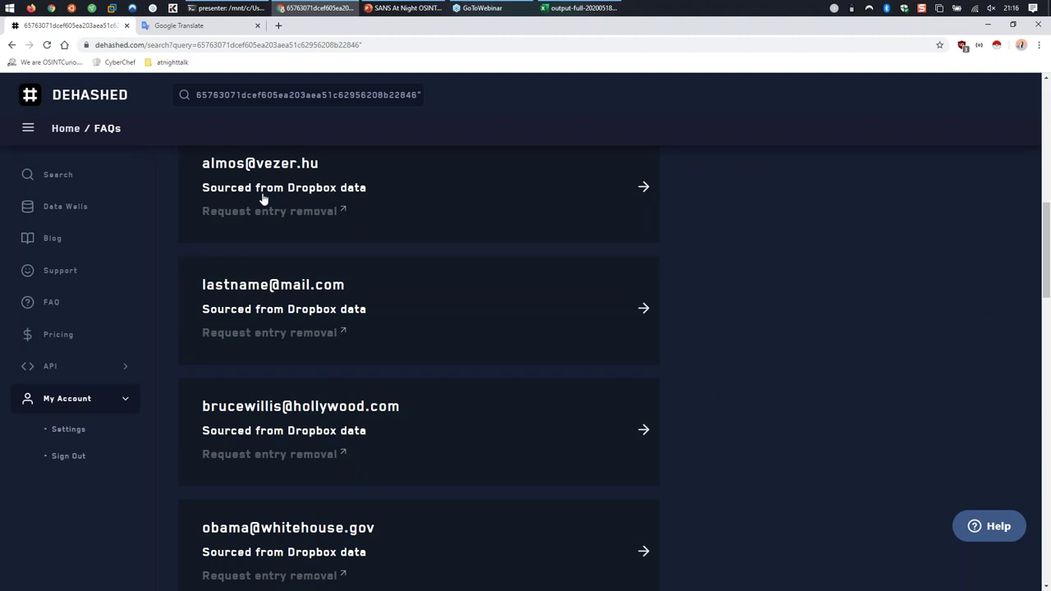
scroll(263, 198, down, 3)
scroll(263, 198, down, 1)
scroll(262, 197, down, 2)
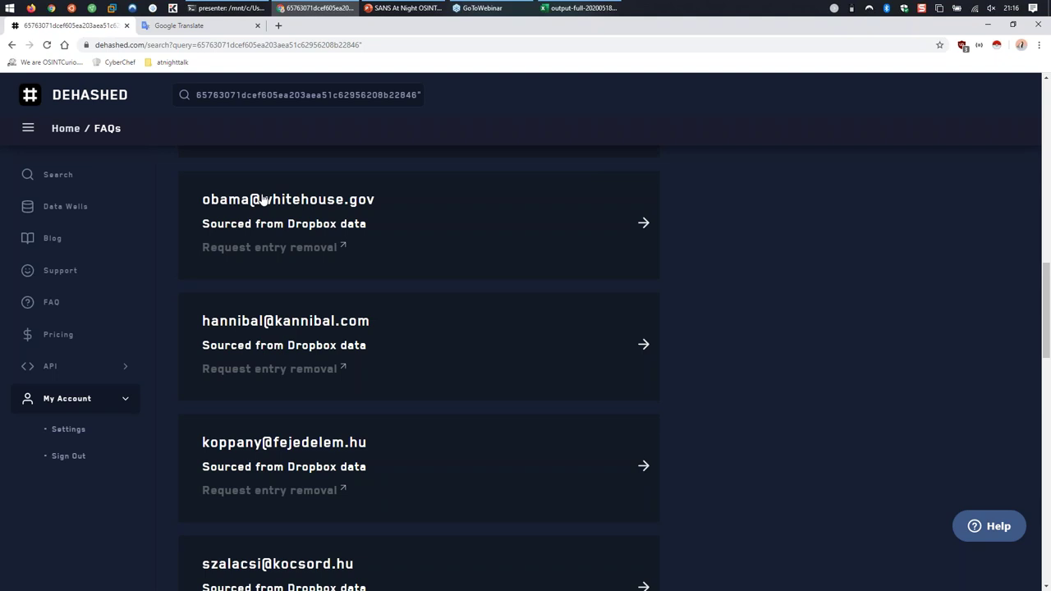
click(171, 27)
Translate 'password password' to Russian, copy 'пароль пароль', and go back to DeHashed
click(200, 217)
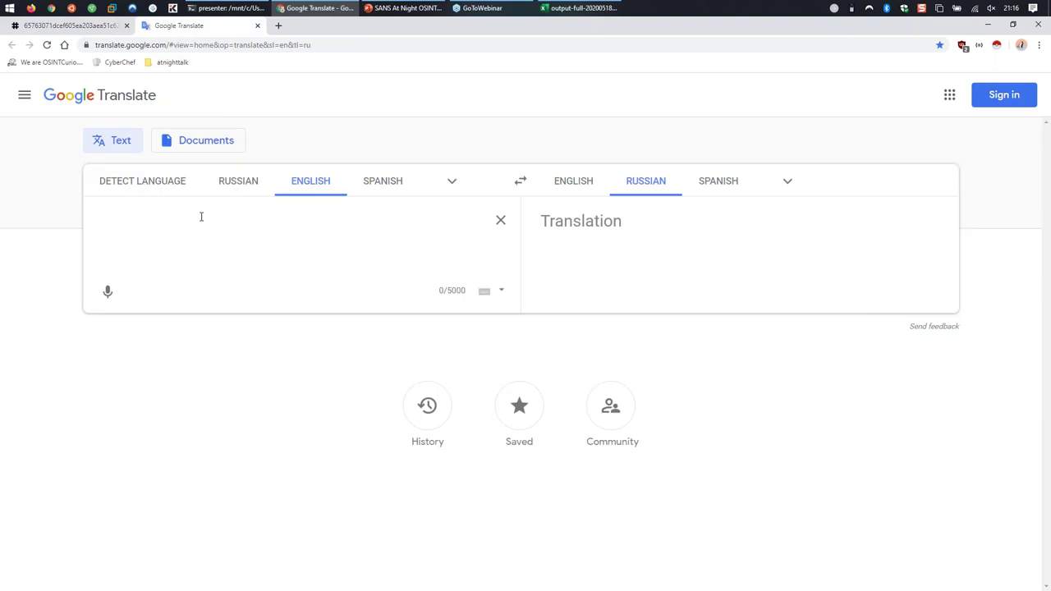
text(password)
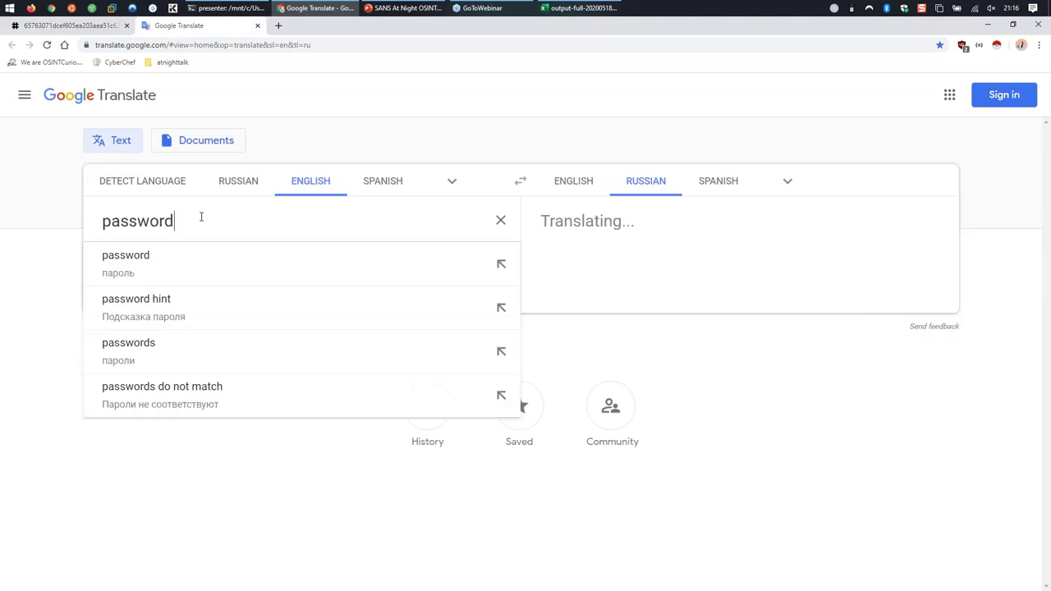
text( password)
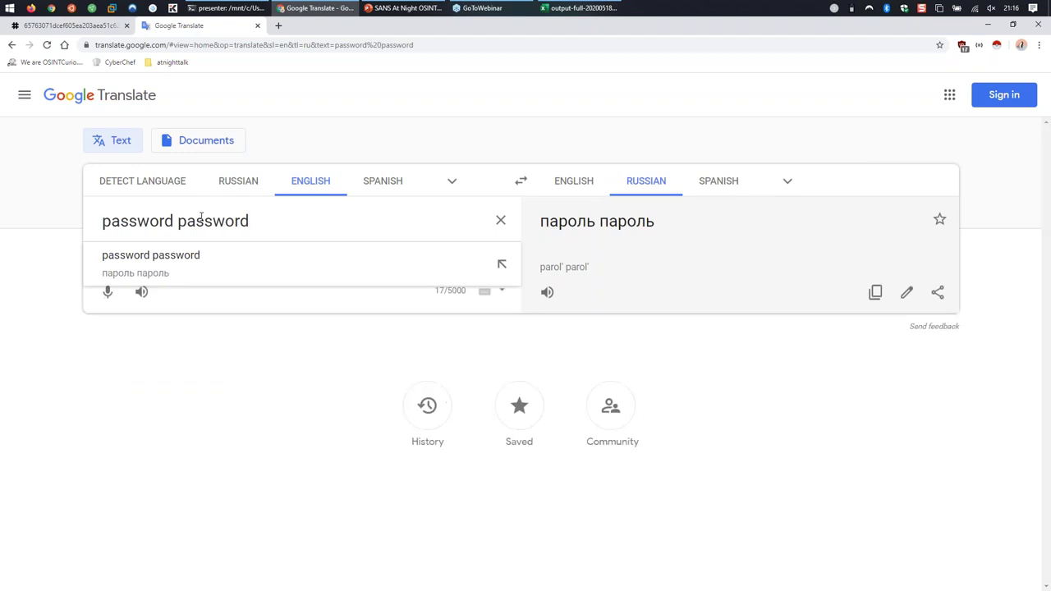
triple_click(542, 229)
right_click(559, 225)
click(583, 230)
click(79, 25)
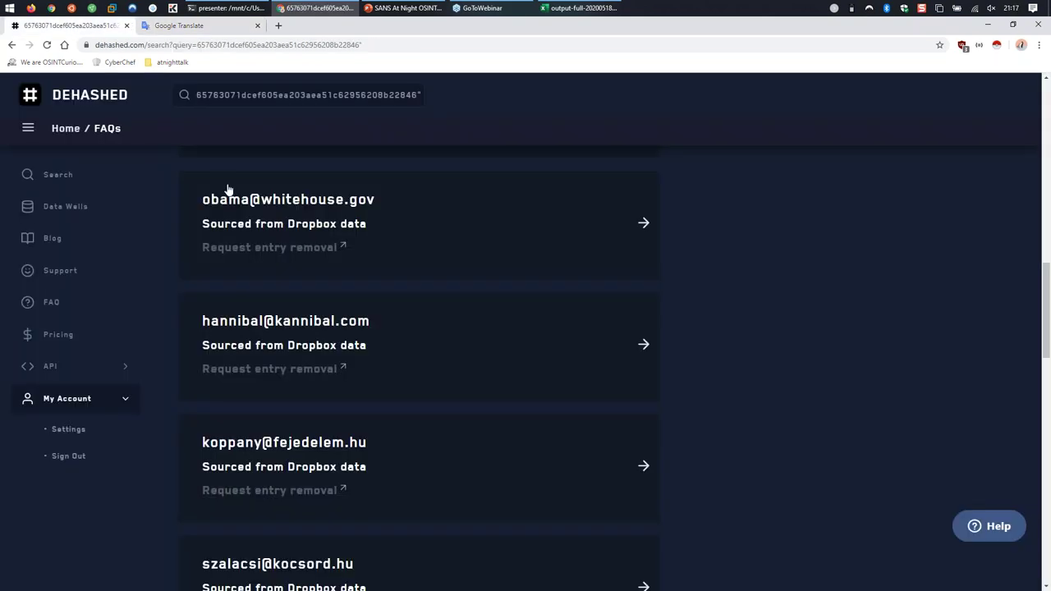
Replace the hash query with quoted "пароль пароль" and browse the 59 VK.COM results
double_click(253, 95)
key(BackSpace)
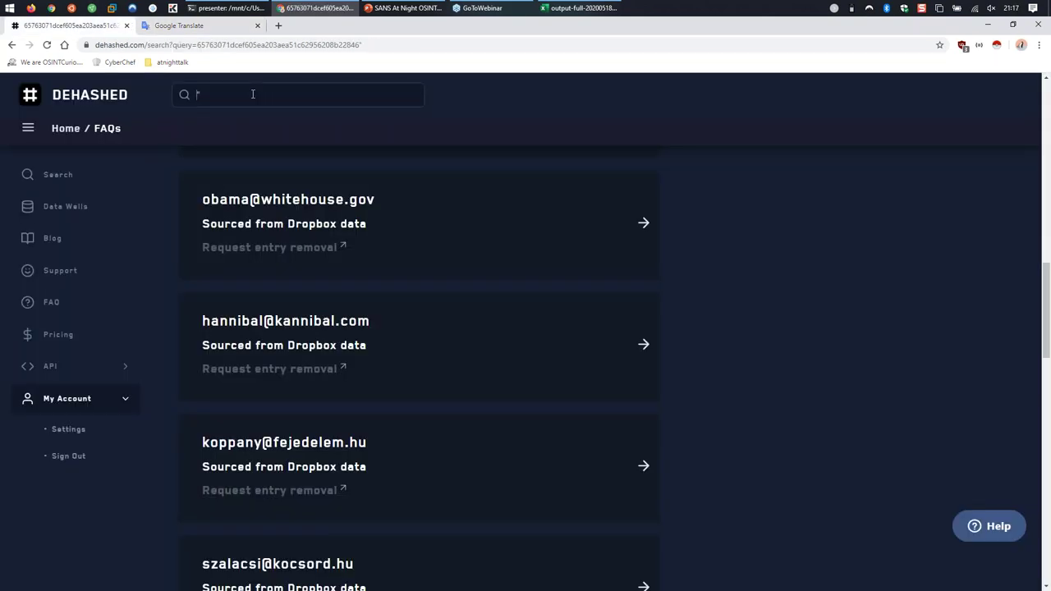
key(ctrl+v)
key(Home)
text(")
key(Return)
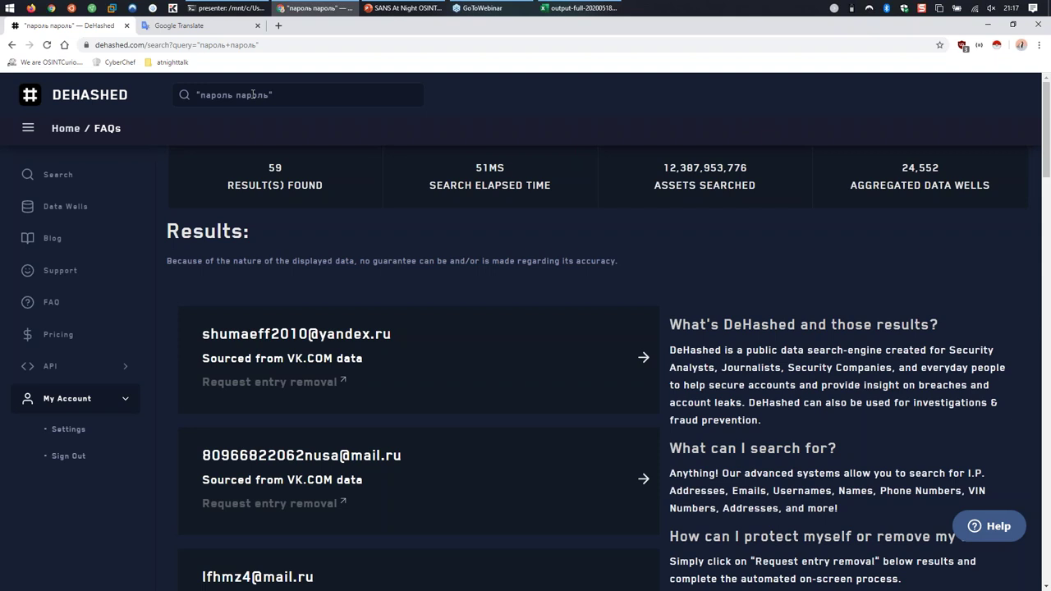
scroll(377, 279, down, 1)
scroll(355, 283, down, 3)
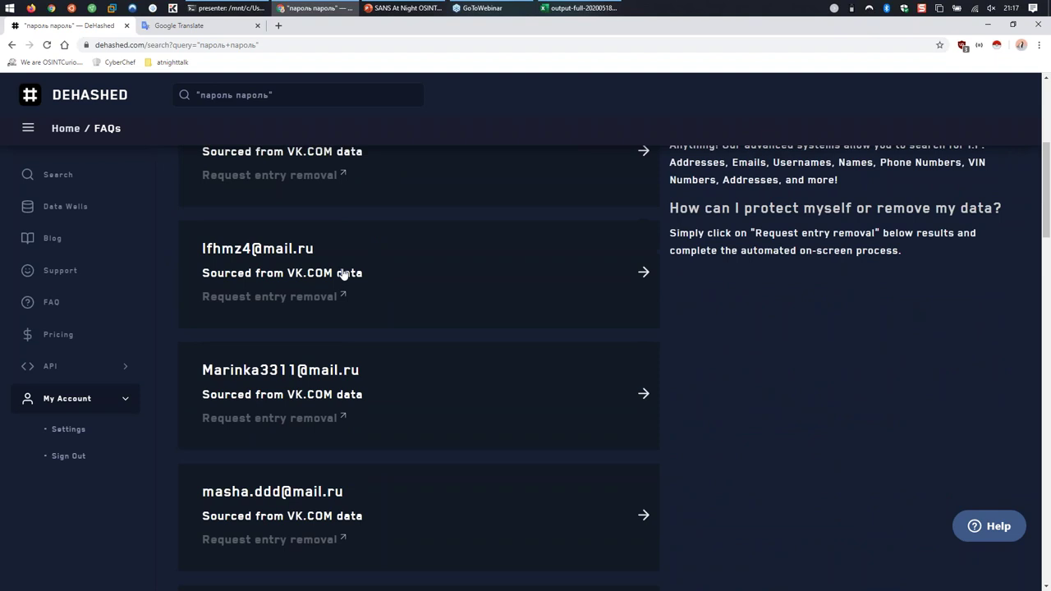
scroll(504, 271, up, 4)
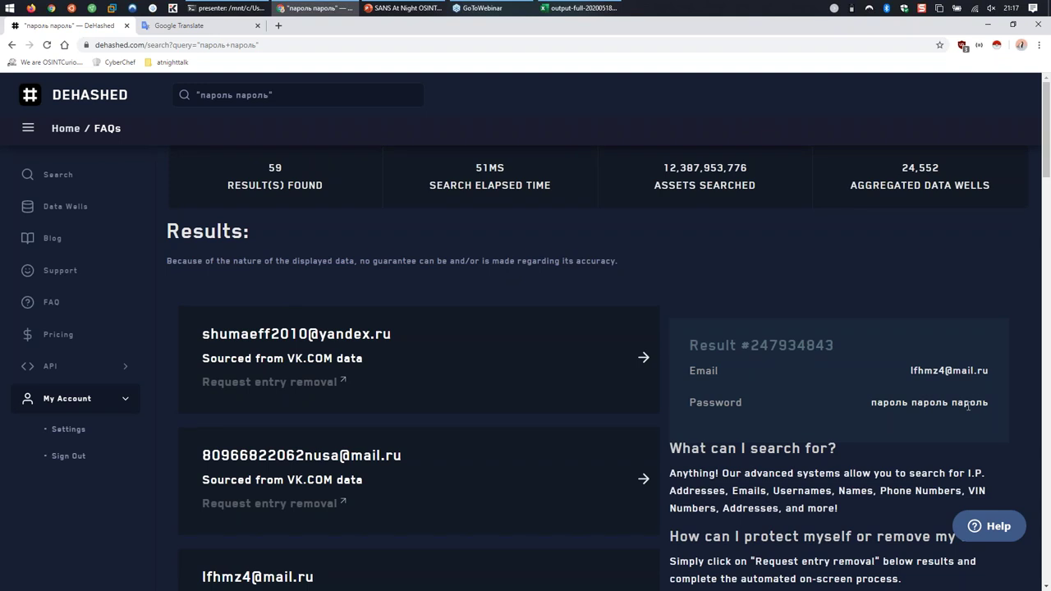
Open the WebBreacher blog at webbreacher.com
key(ctrl+l)
text(webbreacher.com)
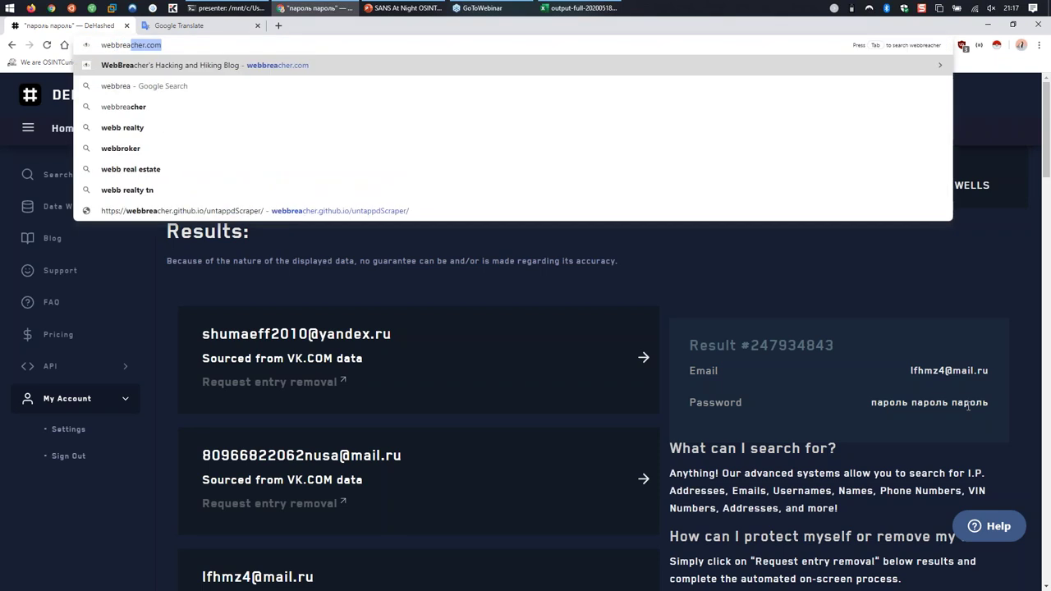
key(Return)
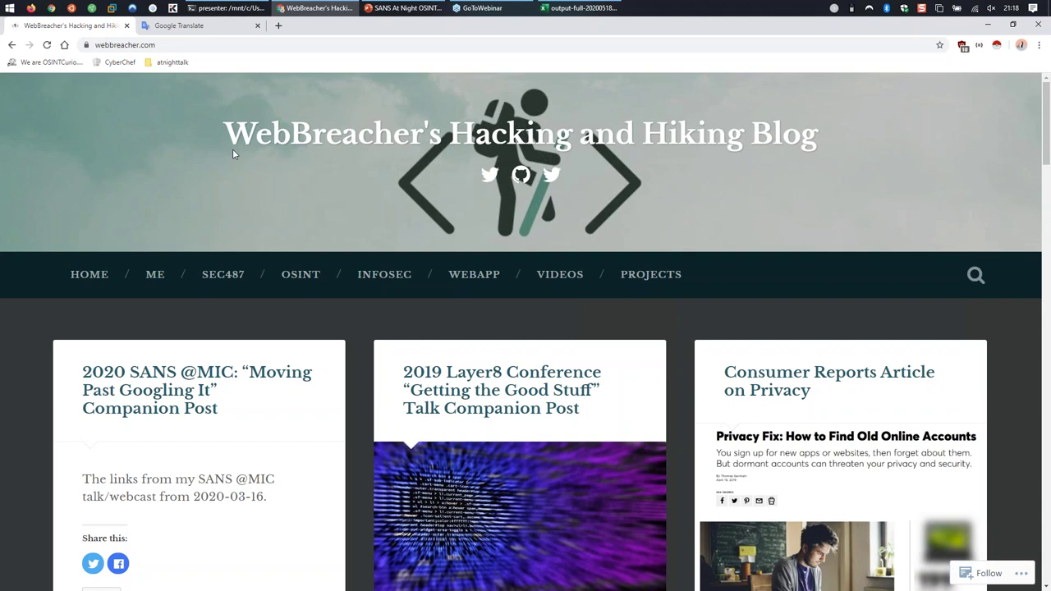
Start the closing slideshow at 'Wrapping It Up' and advance to 'Want more OSINT knowledge?'
click(473, 10)
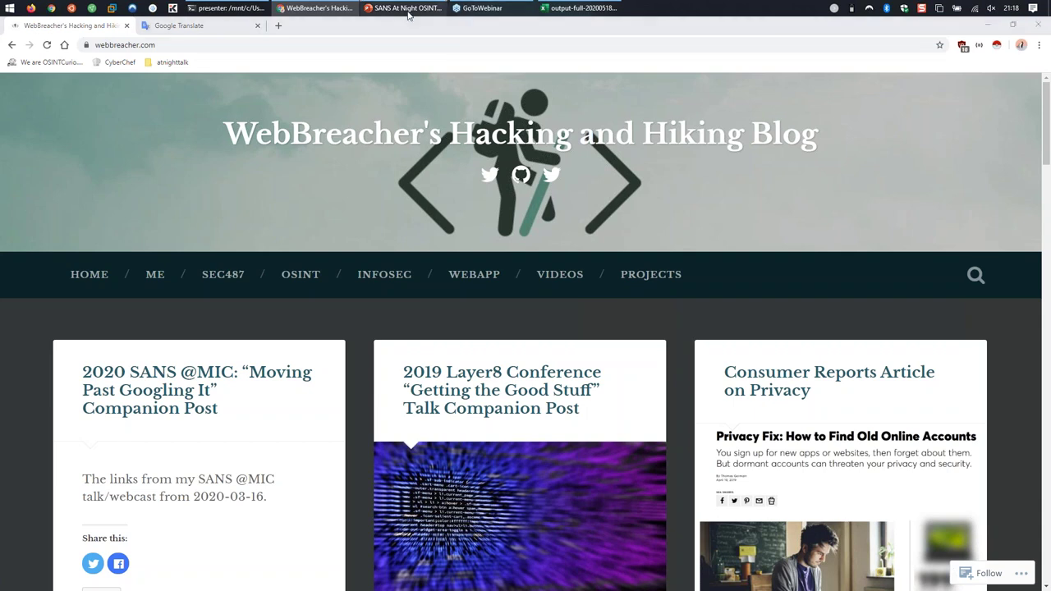
click(408, 10)
key(shift+F5)
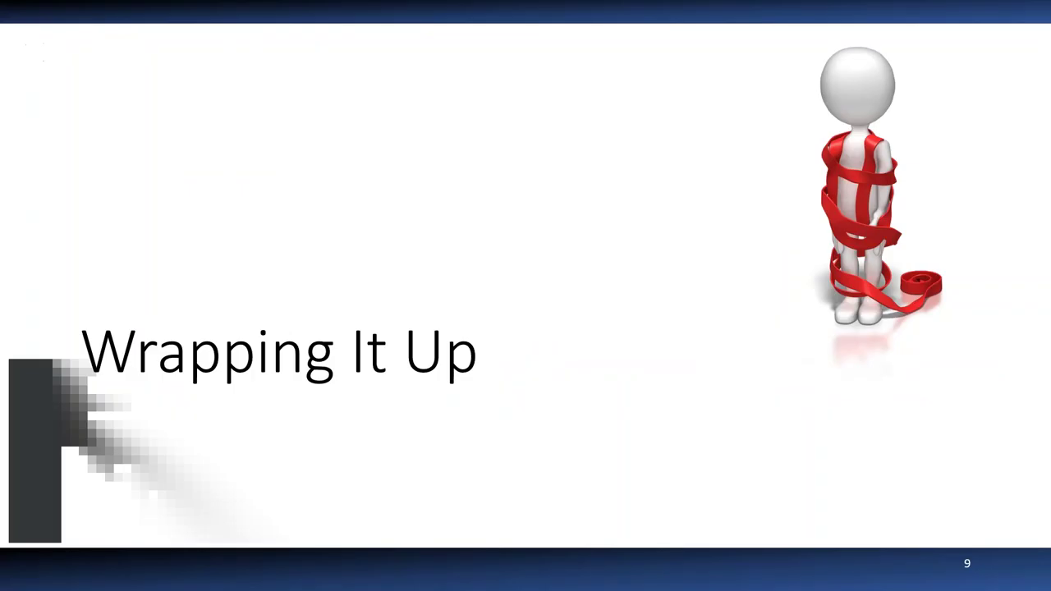
key(Right)
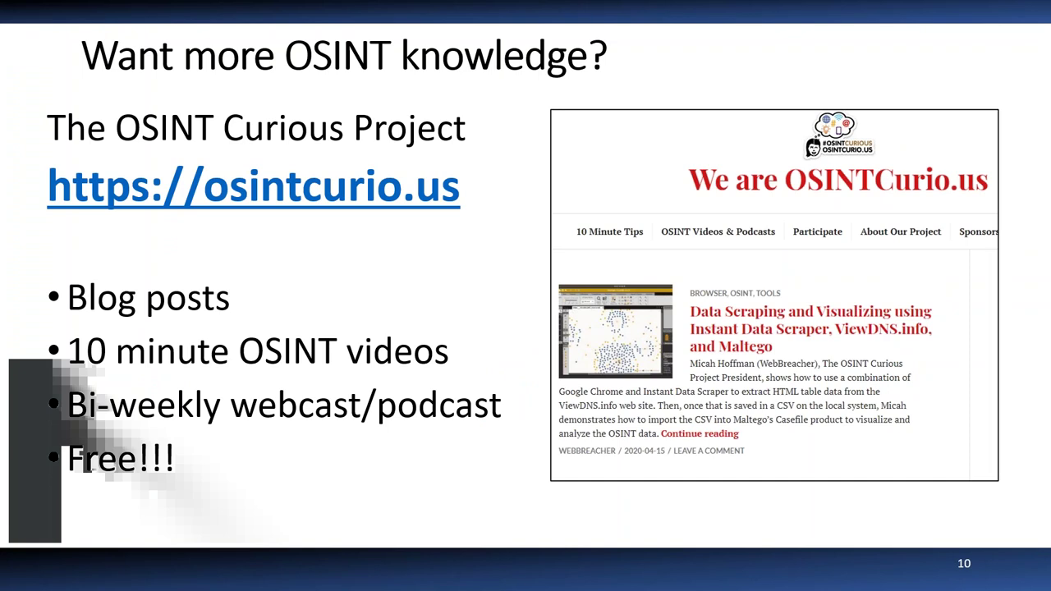